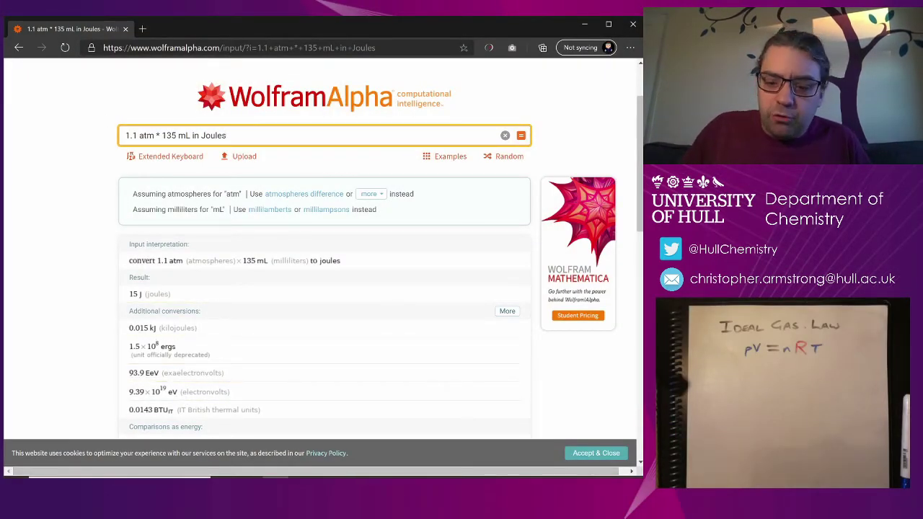
Rerun '1.1 atm * 135 mL in Joules' in WolframAlpha, confirm 15 J, and return to Ideal Gas Calculator.xlsm
key("Return")
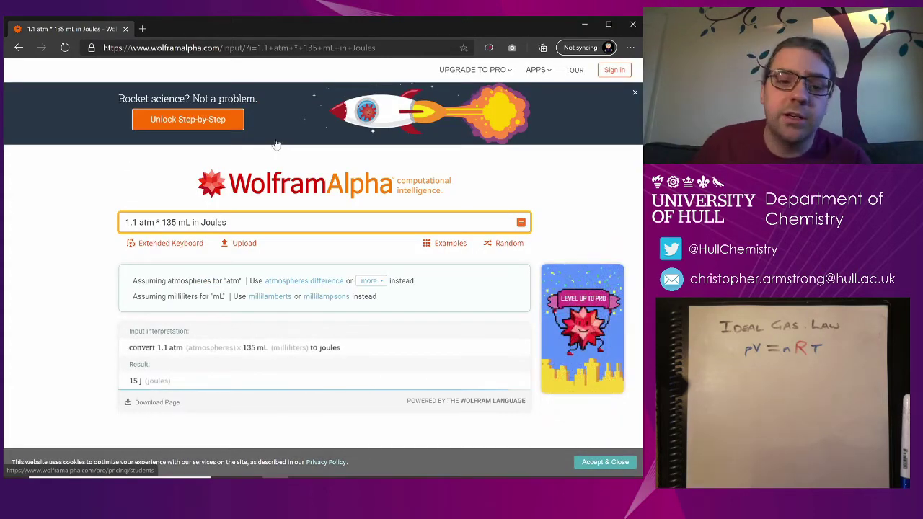
scroll(126, 269, "down", 2)
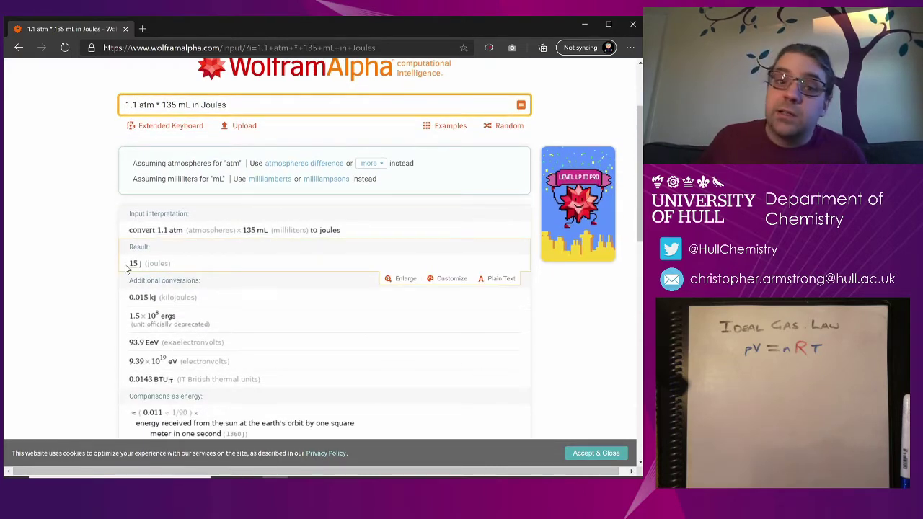
scroll(126, 268, "up", 1)
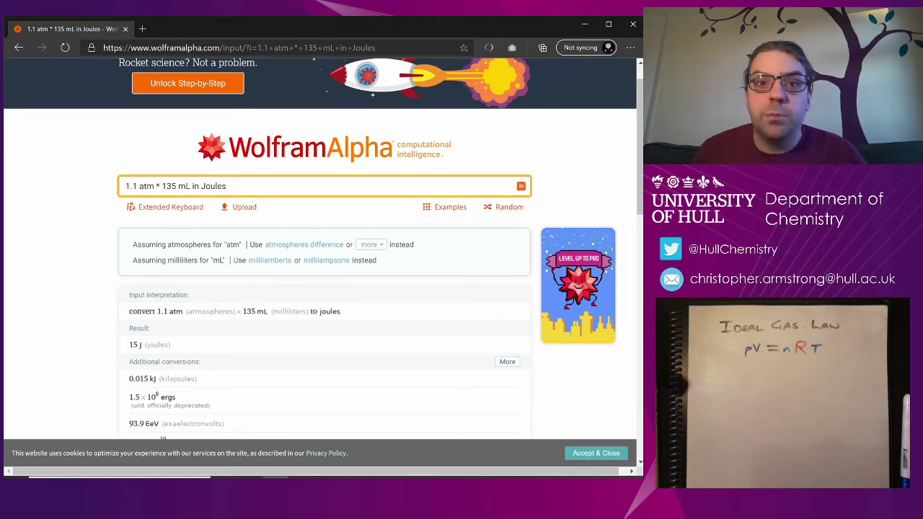
key("alt+Tab")
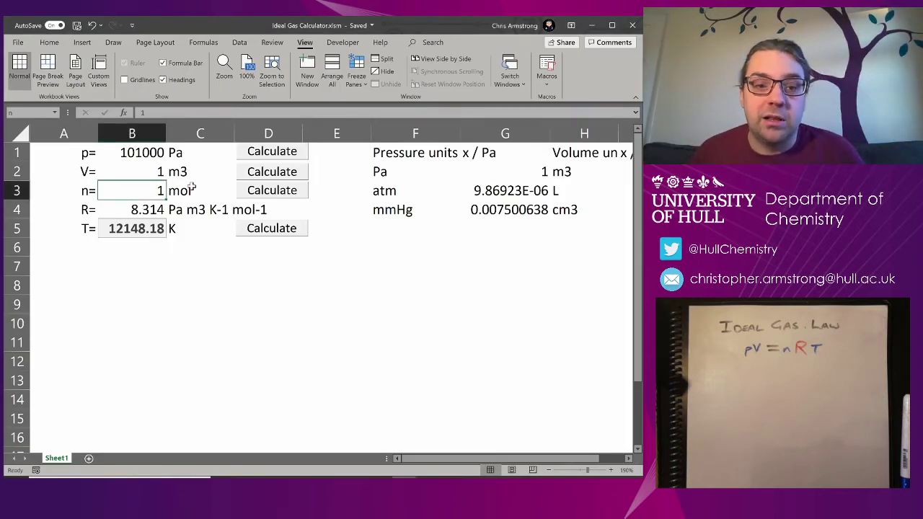
Step through the calculator's value, label and unit cells, checking the R value's formula
key("Up")
key("Up")
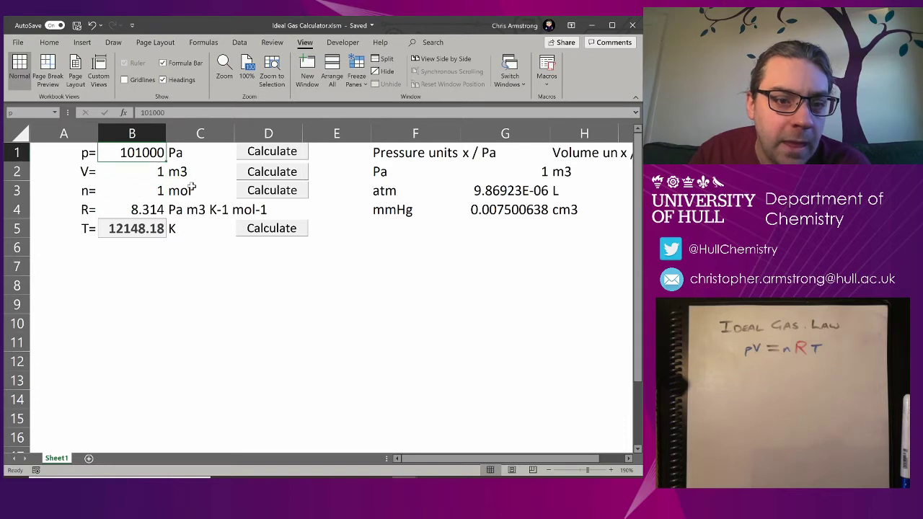
key("Down")
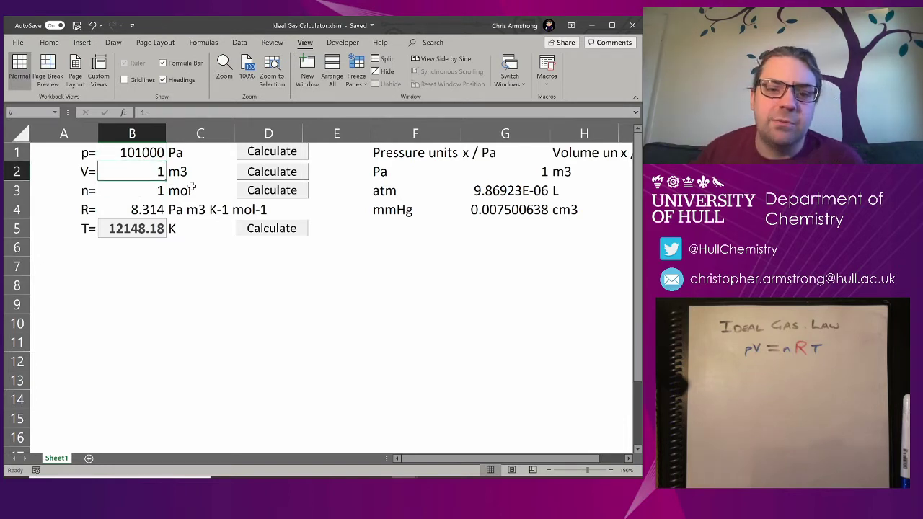
key("Up")
key("Left")
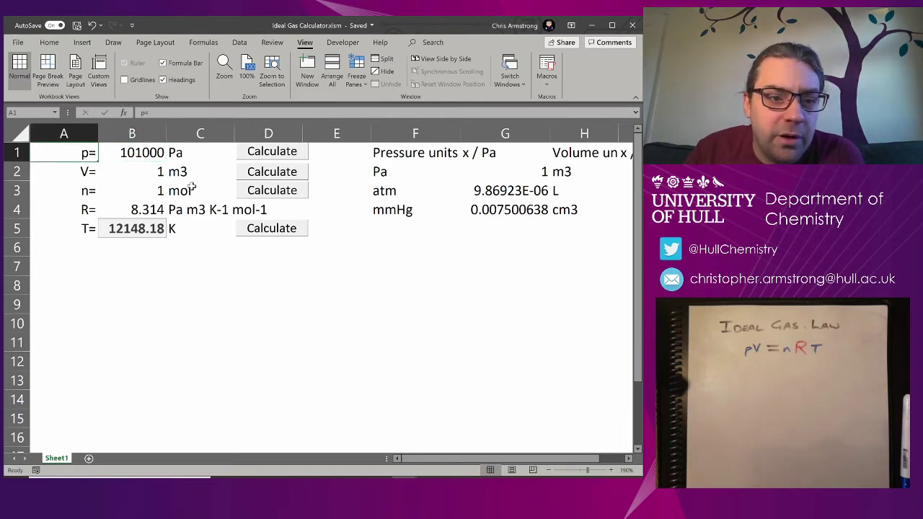
key("Down")
key("Down")
key("Right")
key("Up")
key("Up")
key("Right")
key("Down")
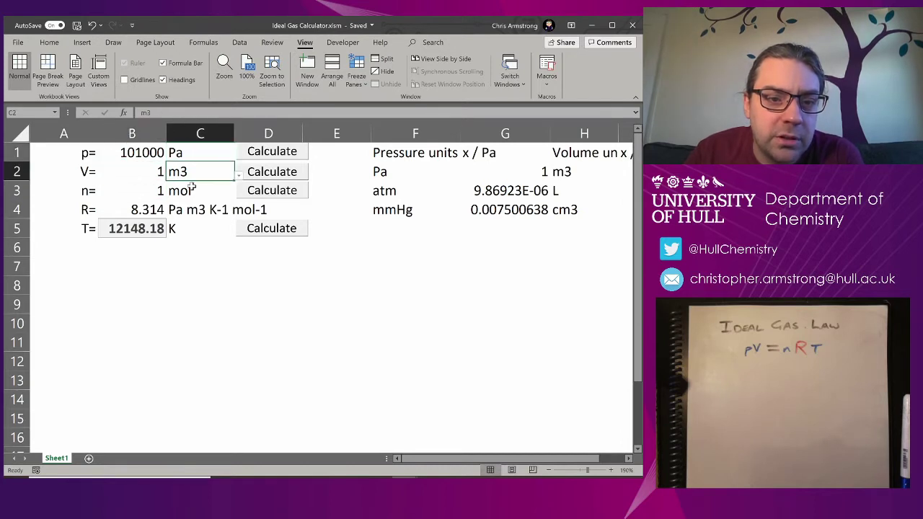
key("Left")
key("Down")
key("Down")
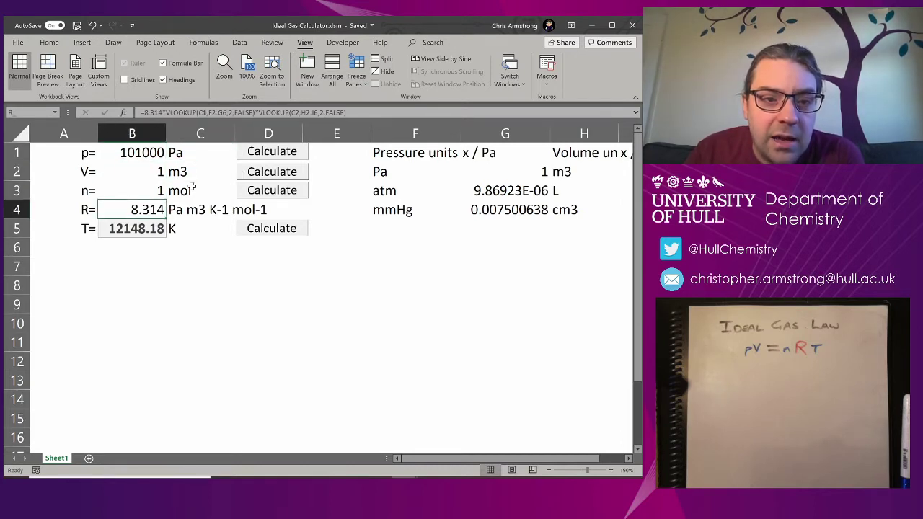
key("Up")
key("Up")
Set the volume in B2 to 2, then 0.5 m3, giving T = 6074.092 K
key("Up")
key("Down")
type("2")
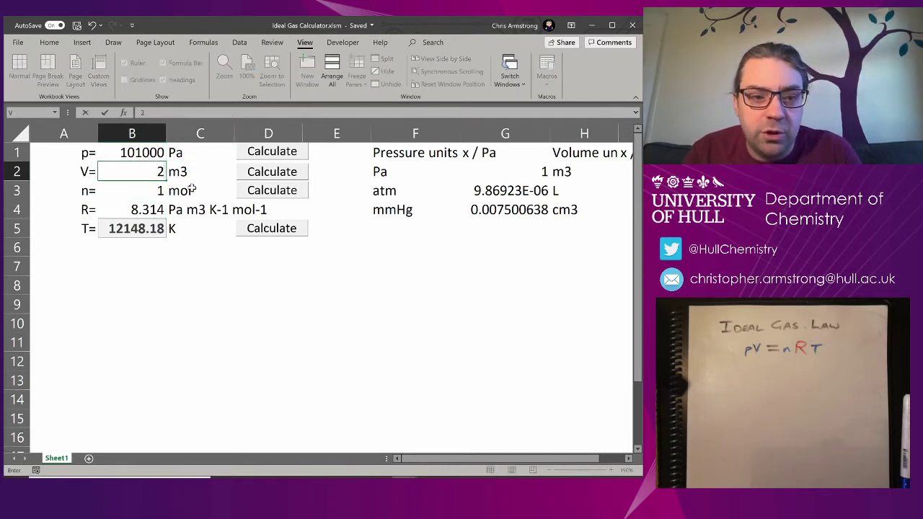
key("Return")
key("Up")
type("0.5")
key("Return")
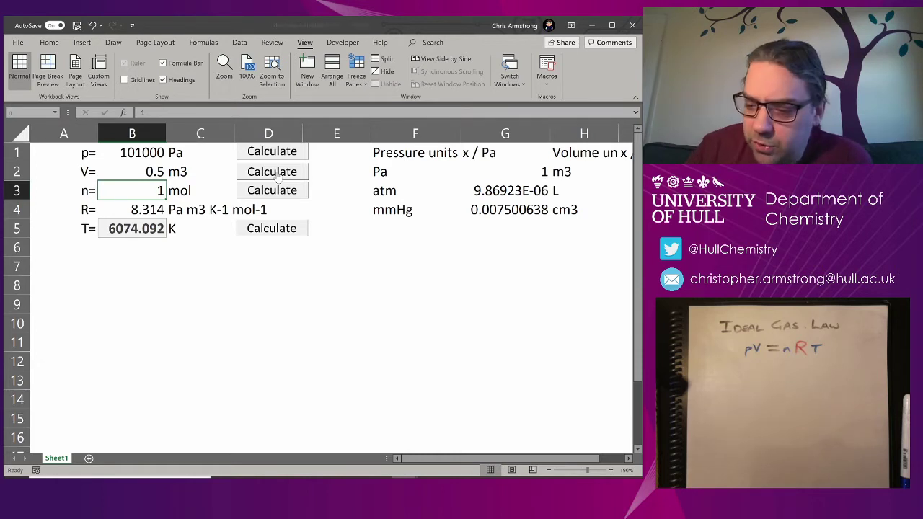
Make volume the calculated quantity and set the temperature in B5 to 3000 K
left_click(278, 177)
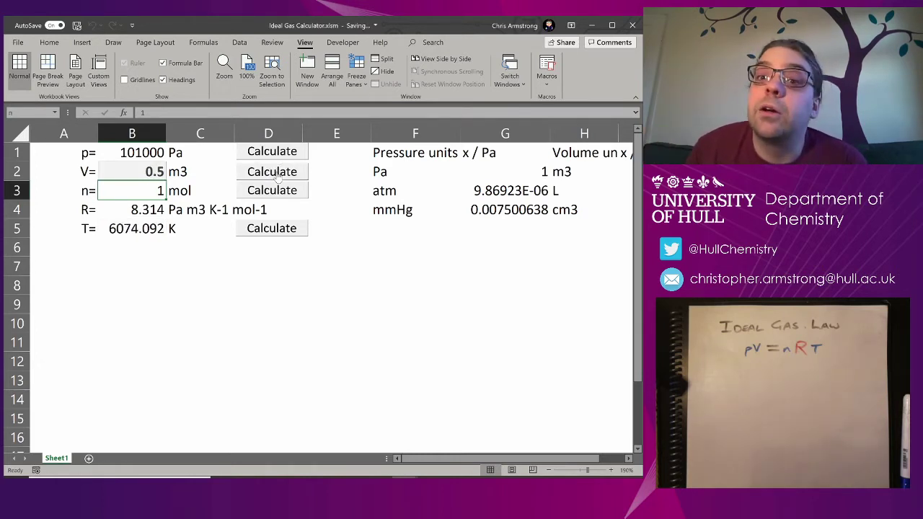
key("Up")
key("Up")
key("Down")
key("Down")
key("Down")
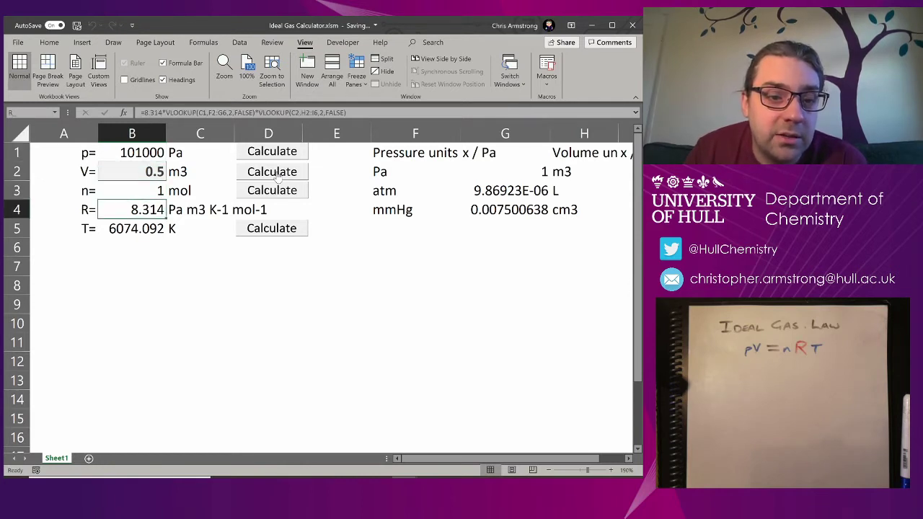
key("Down")
type("3000")
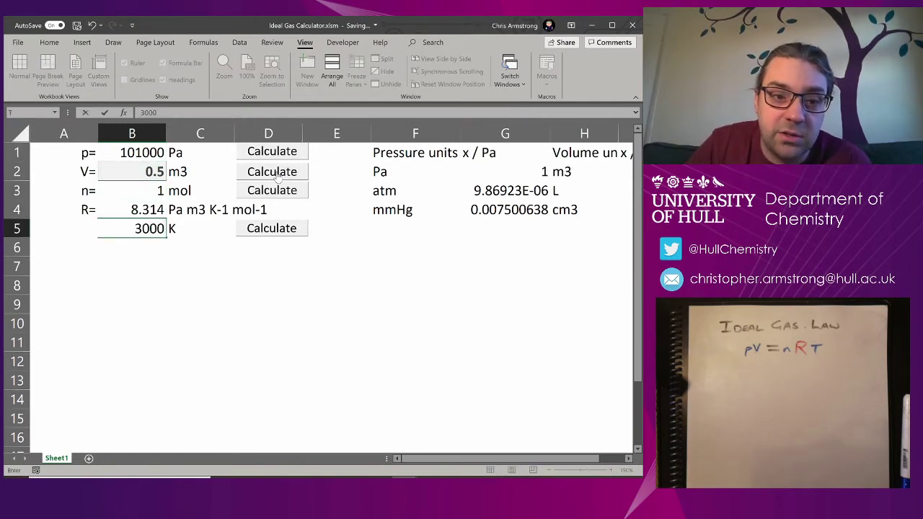
key("Return")
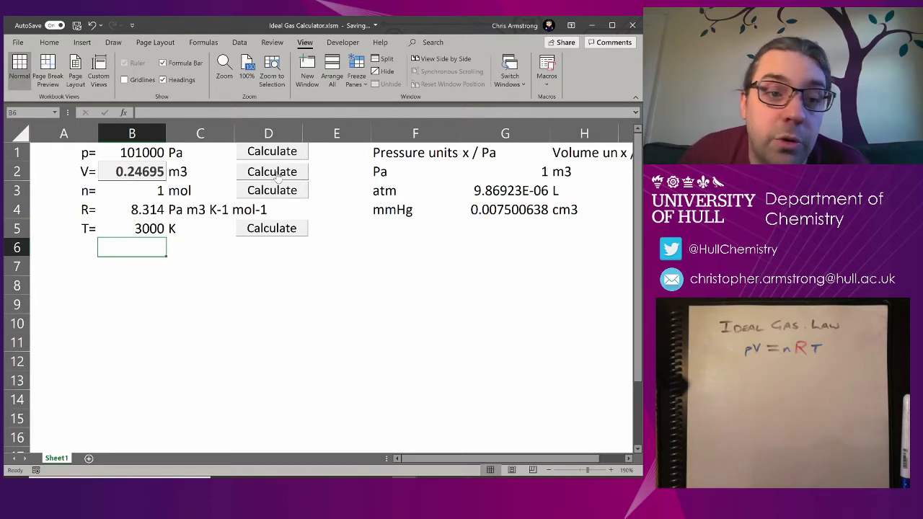
Change the volume unit in C2 to L, then switch to the blank Book1 workbook
left_click(205, 170)
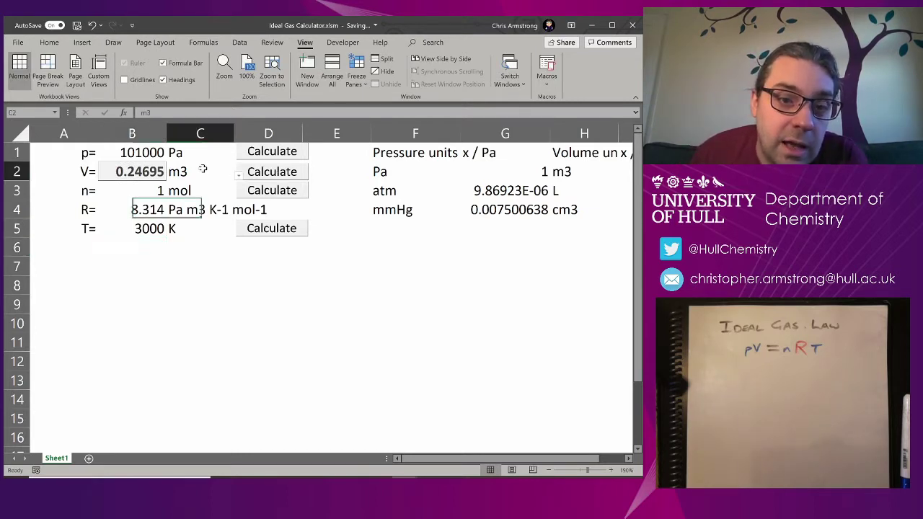
left_click(239, 175)
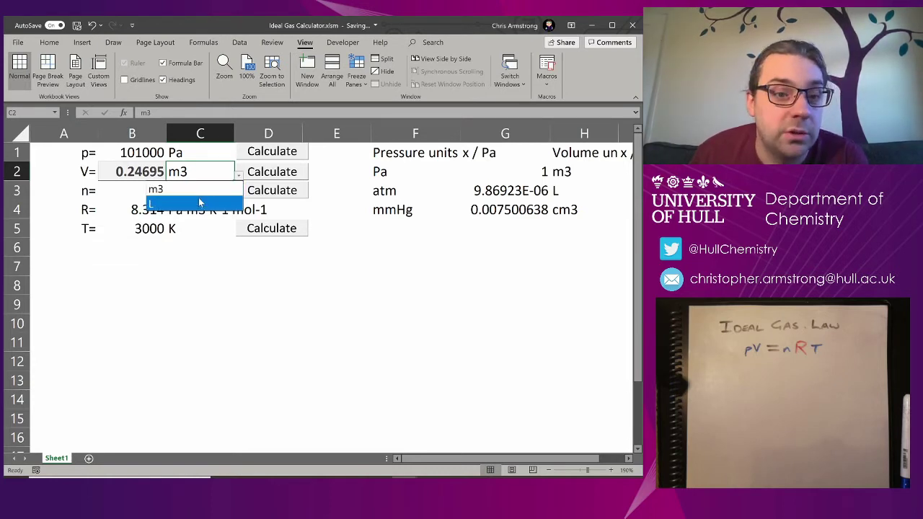
left_click(200, 204)
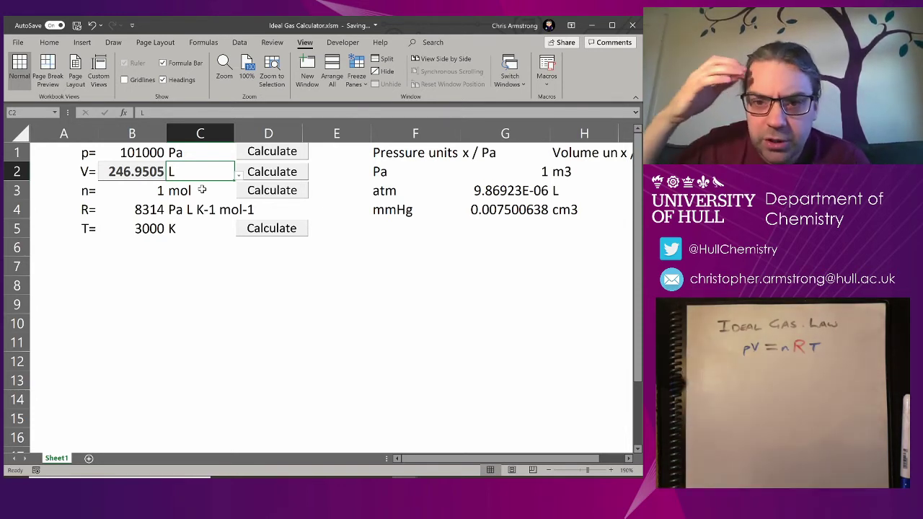
key("alt+Tab")
key("alt+Tab")
key("alt+Tab")
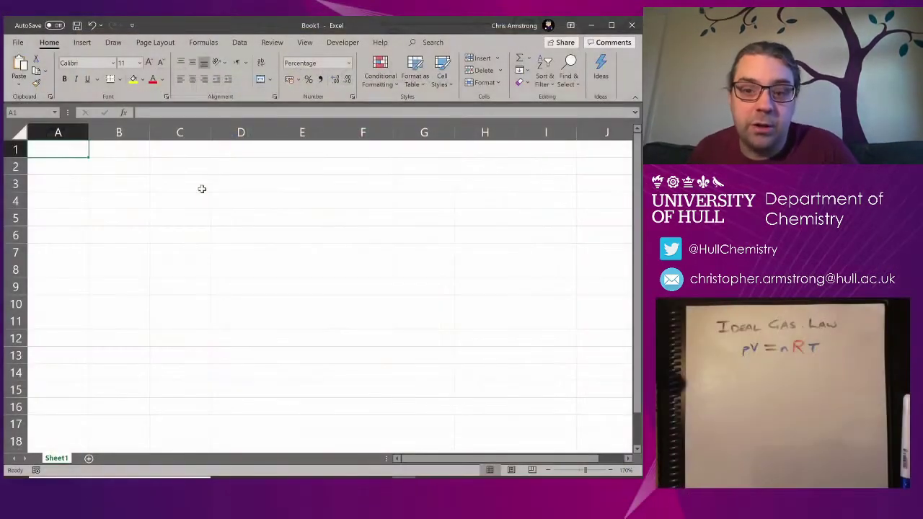
Enter the labels p=, V=, n=, R= and T= in cells A1:A5
type("p")
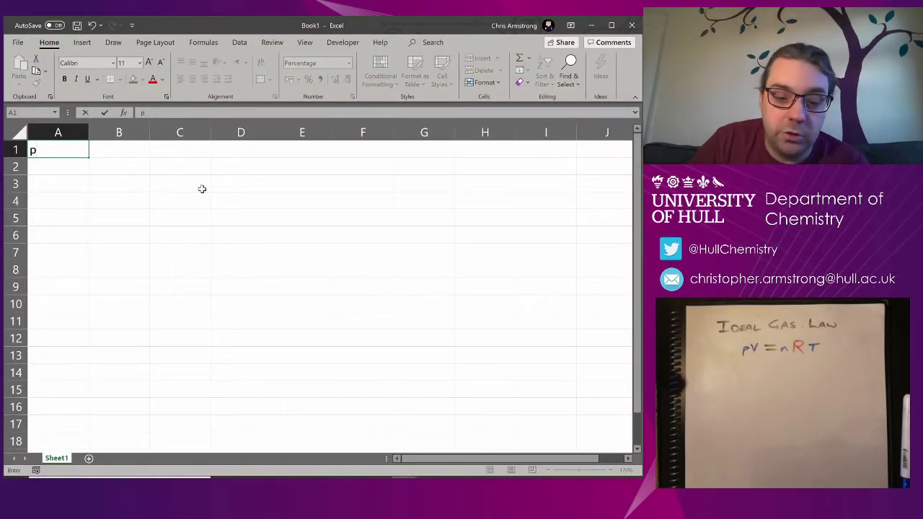
key("Return")
type("V")
key("Return")
type("n")
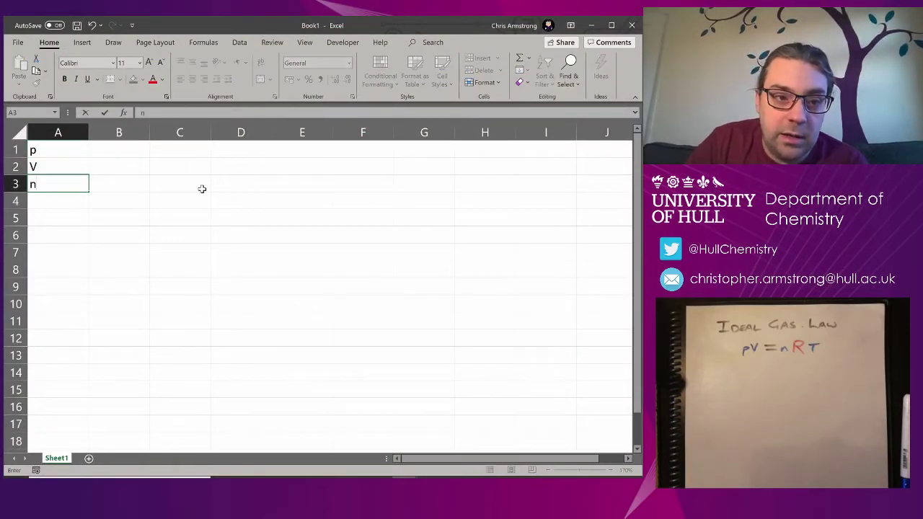
key("Return")
type("R")
key("Return")
type("T=")
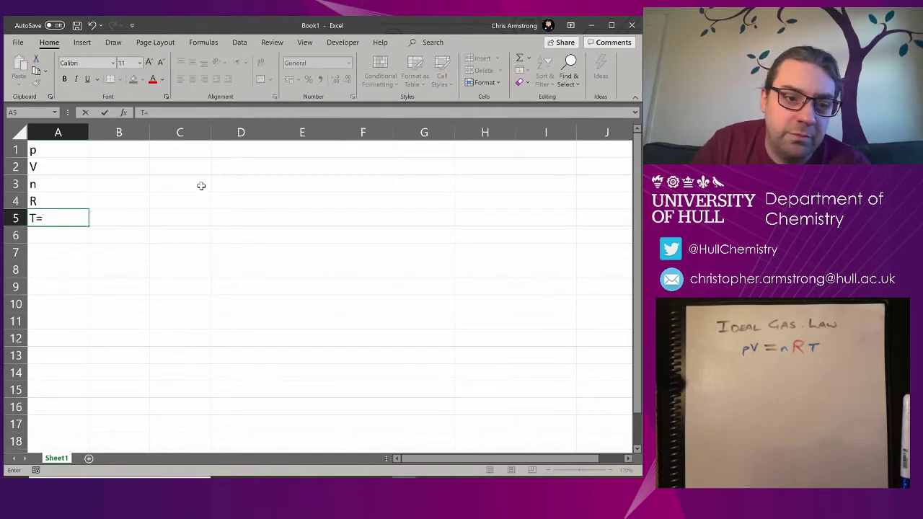
key("Up")
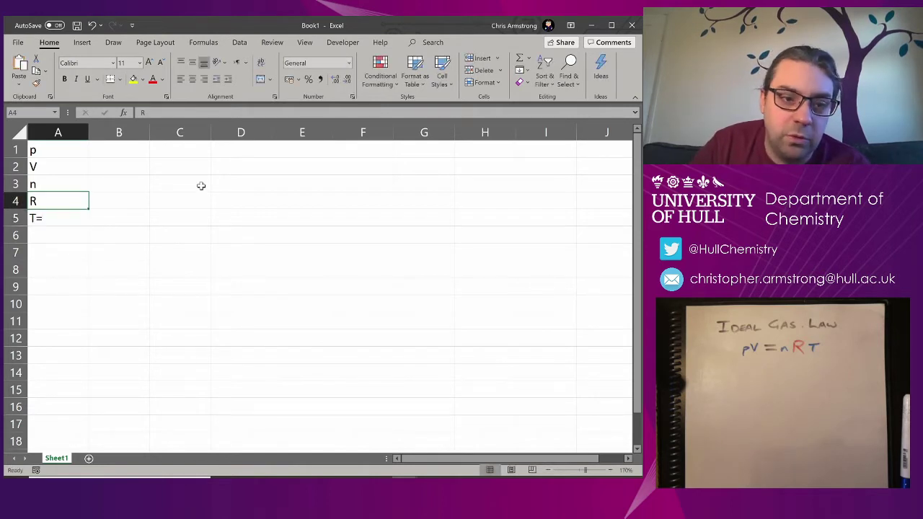
type("R=")
key("Up")
type("n=")
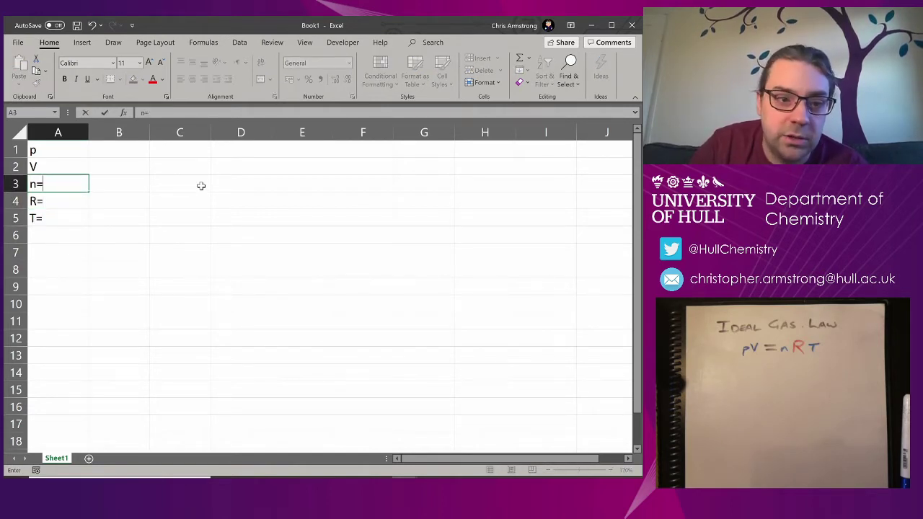
key("Up")
type("V=")
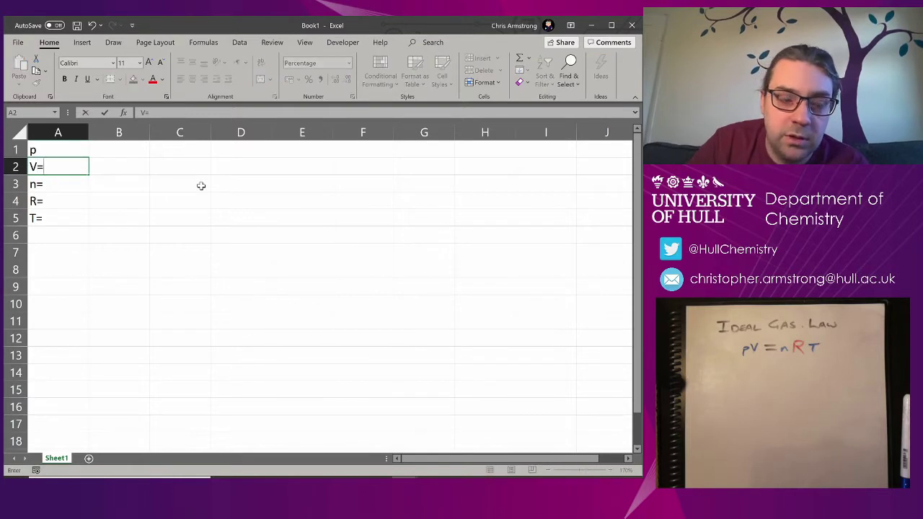
key("Up")
type("p=")
key("Return")
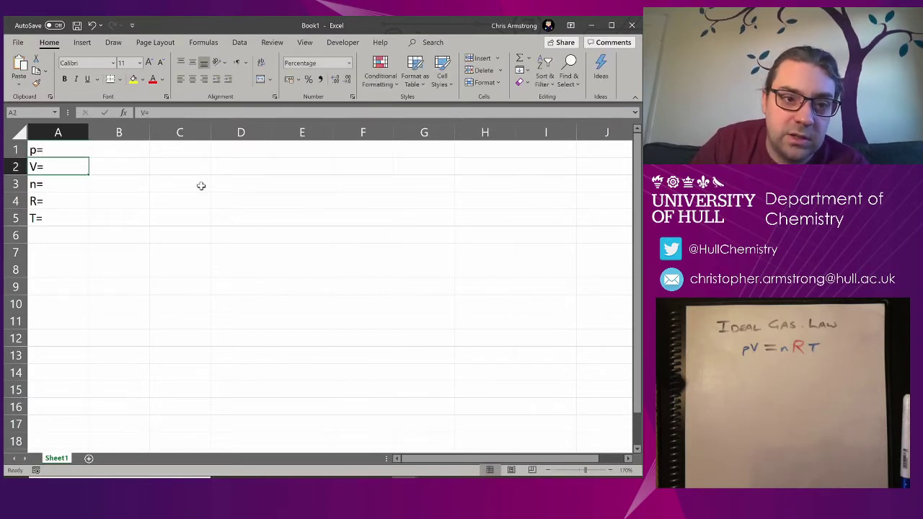
Right-align the five labels in A1:A5
left_click_drag(53, 150, 64, 219)
left_click(204, 79)
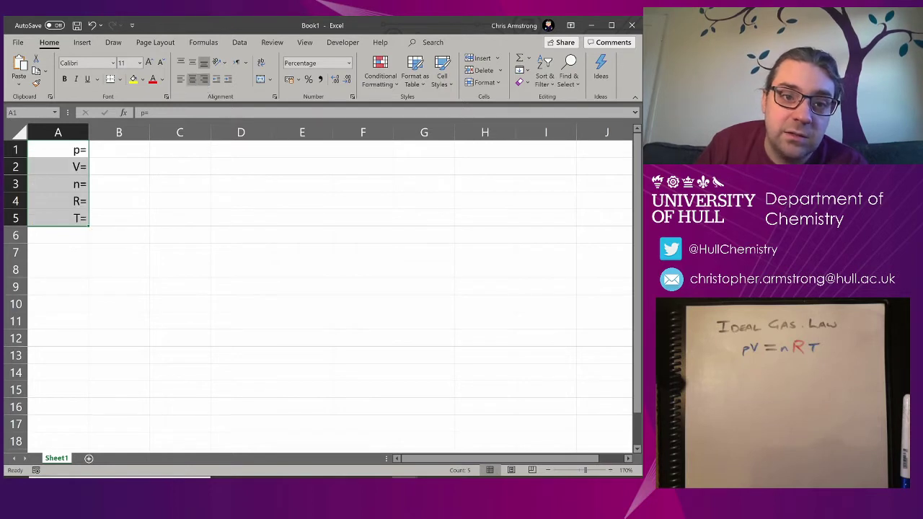
left_click(112, 147)
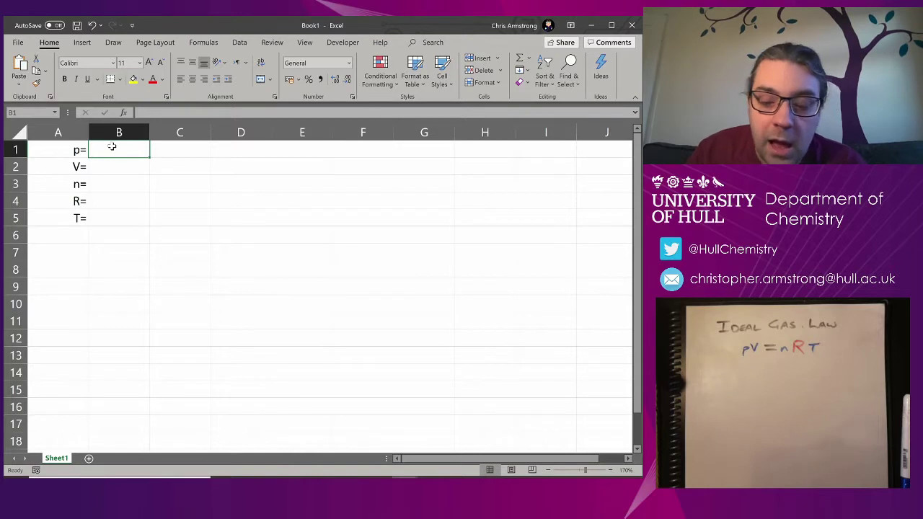
key("Right")
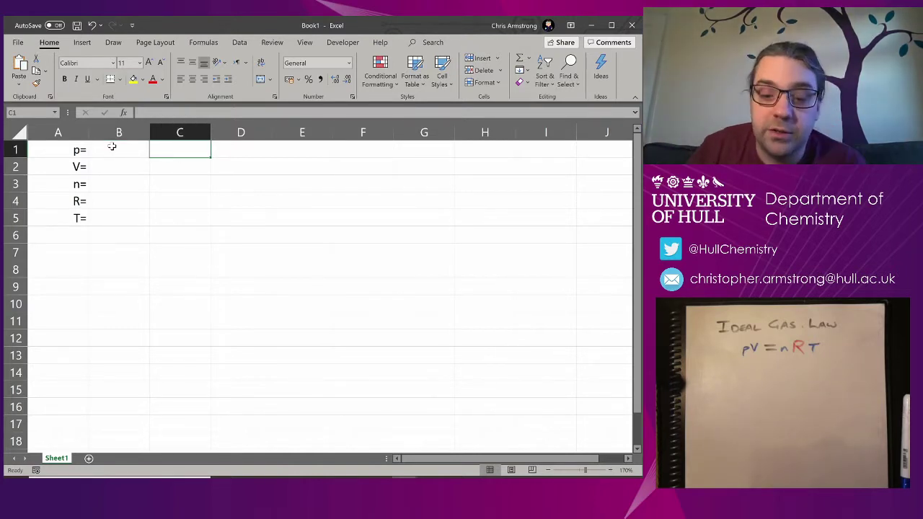
Enter the units Pa, m3, mol, J K-1 mol-1 and K in C1:C5
type("Pa")
key("Return")
type("m3")
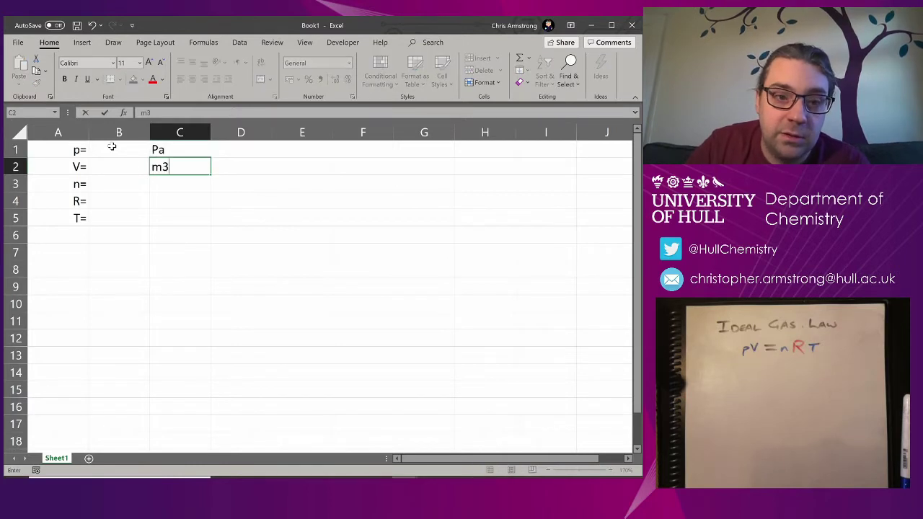
key("Return")
type("mol")
key("Return")
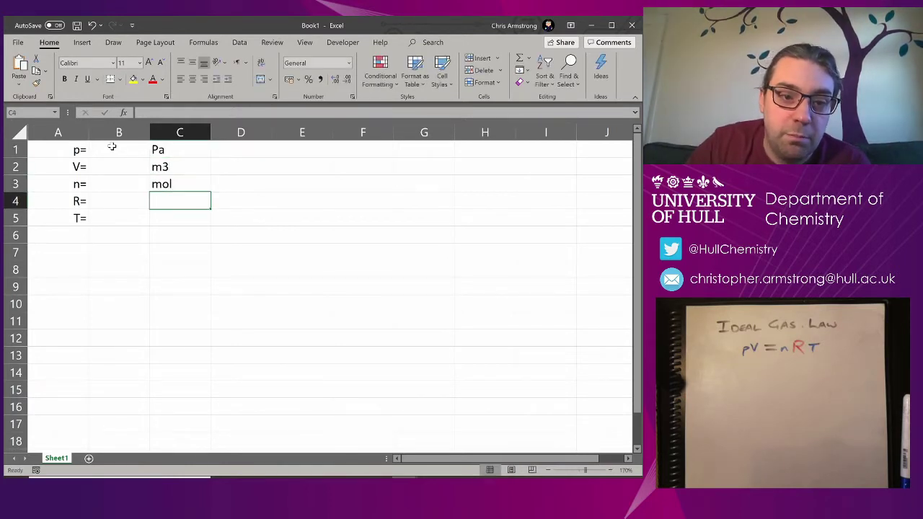
type("J K-1 mol-1")
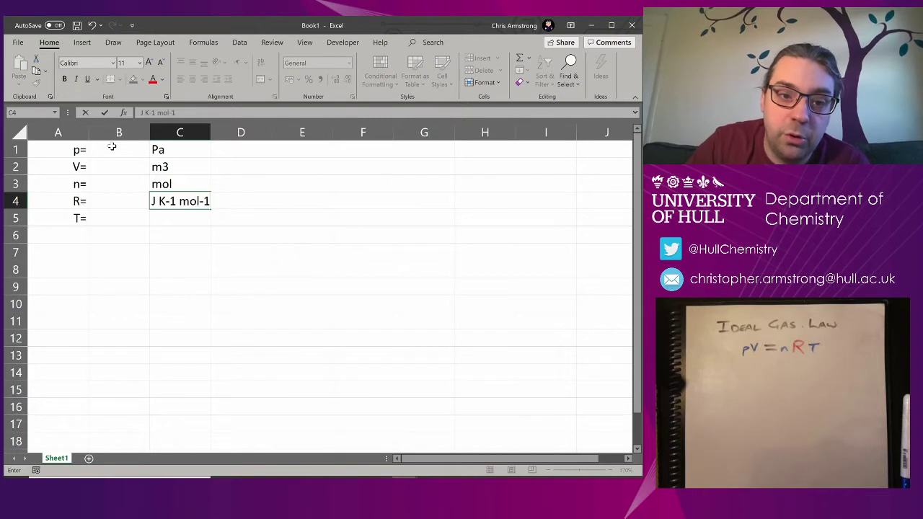
key("Return")
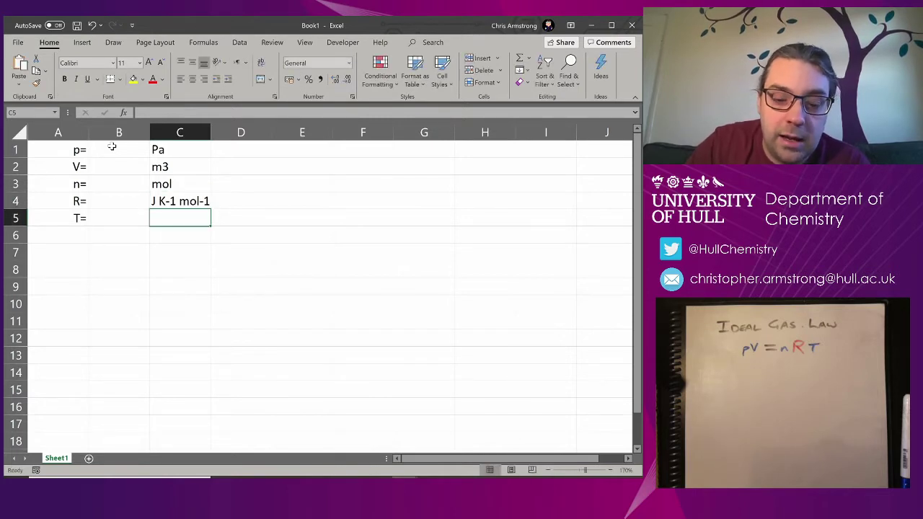
type("K")
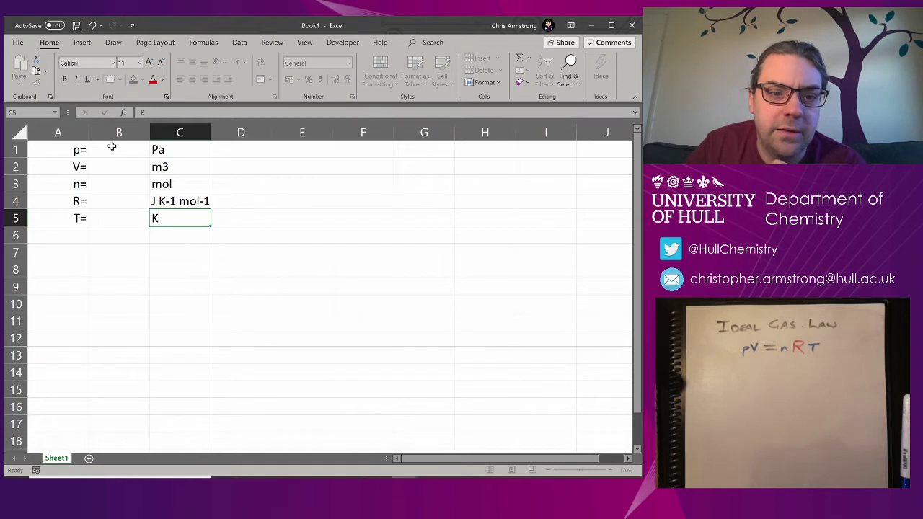
key("Return")
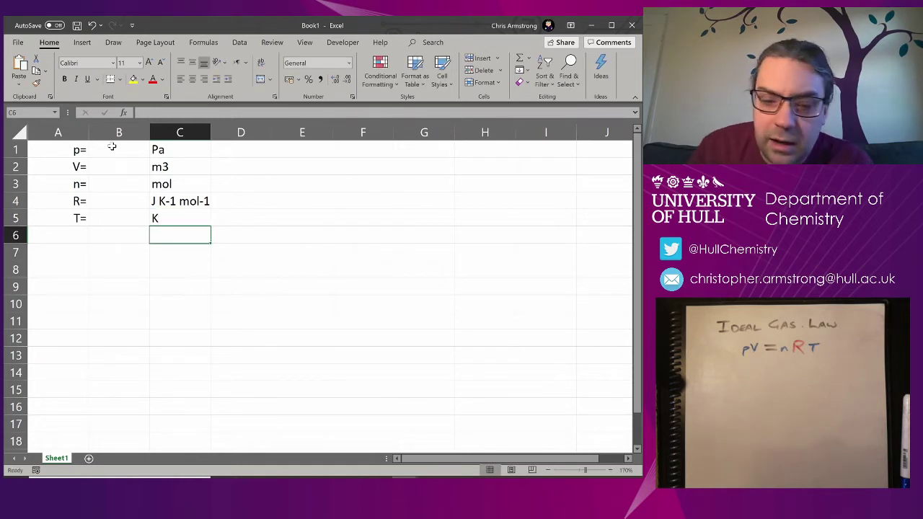
key("Up")
key("Up")
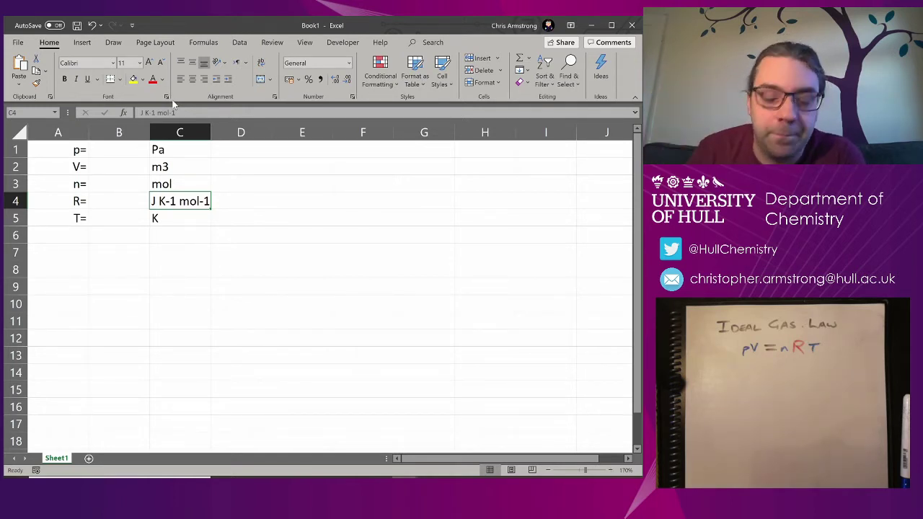
Enter p = 101325, V = 1, n = 1 and R = 8.314 in B1:B4
key("Left")
key("Up")
key("Up")
key("Up")
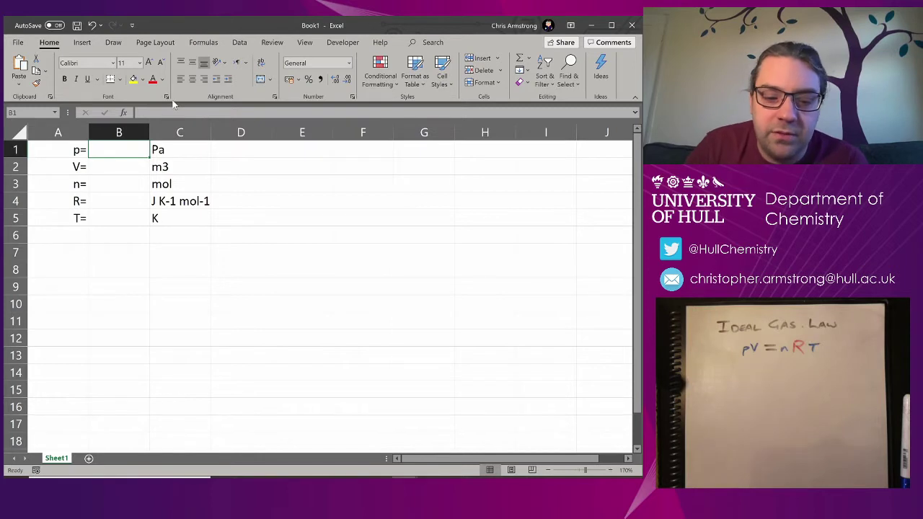
type("101325")
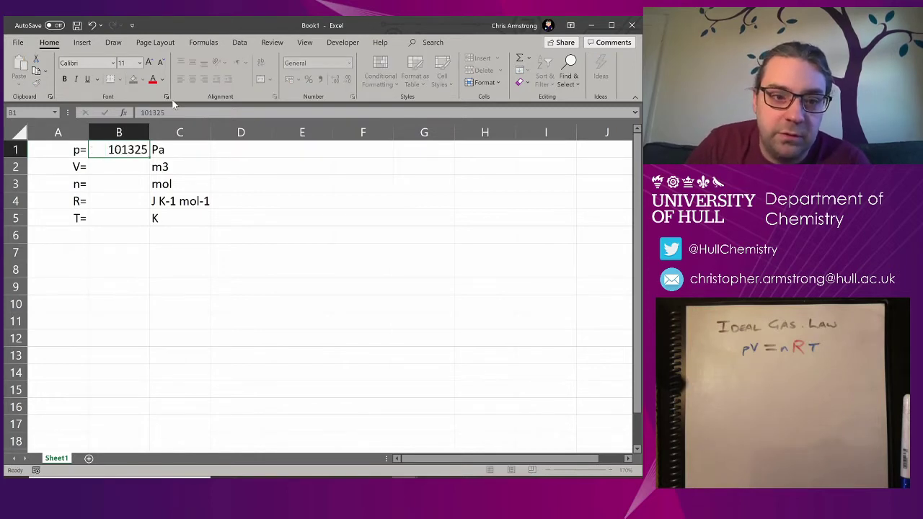
key("Return")
type("1")
key("Return")
type("1")
key("Return")
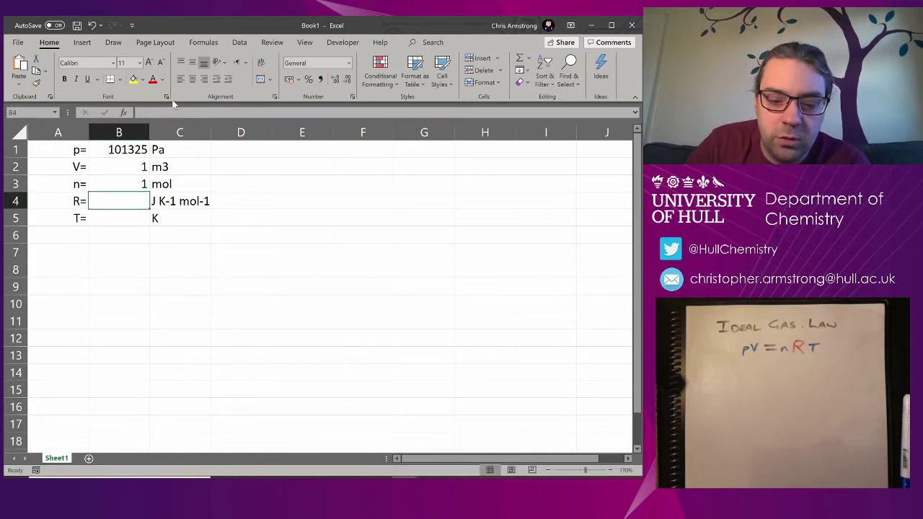
type("8.314")
key("Return")
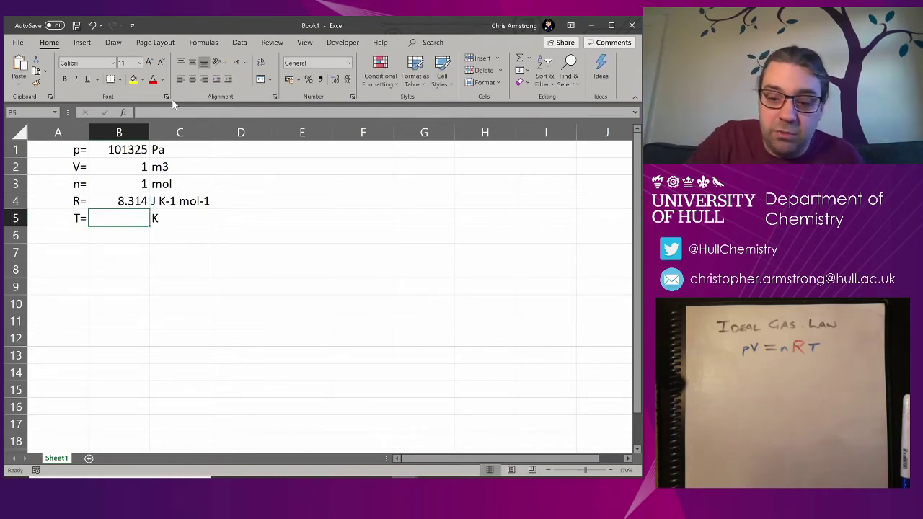
Make B5 calculate T with =(B1*B2)/(B3*B4), giving 12187.27 K
type("=")
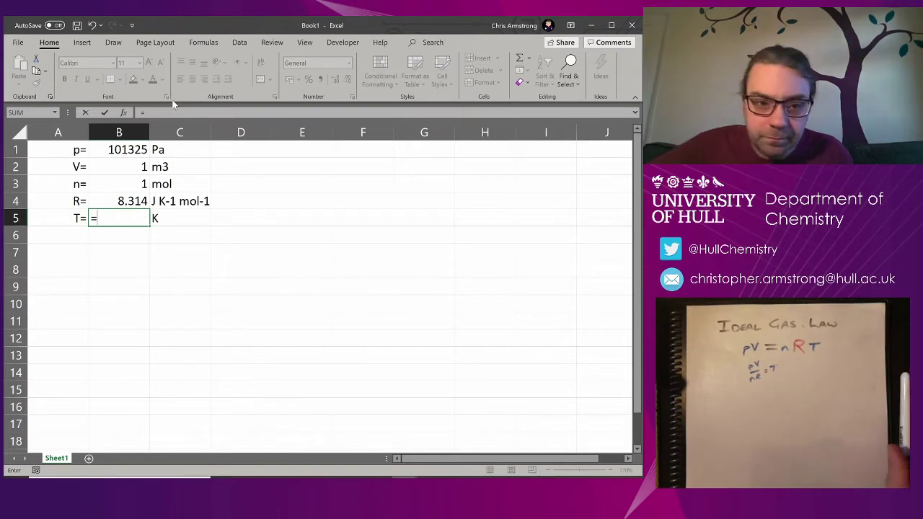
type("(")
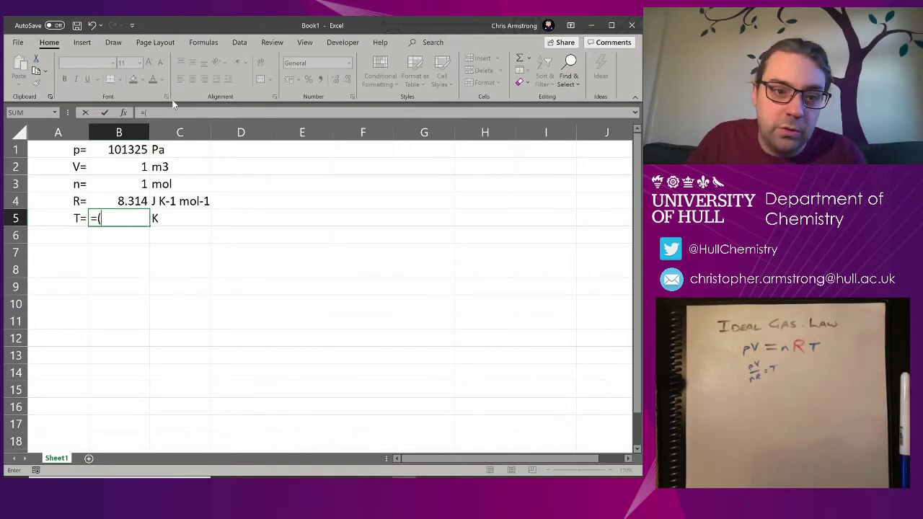
left_click(104, 150)
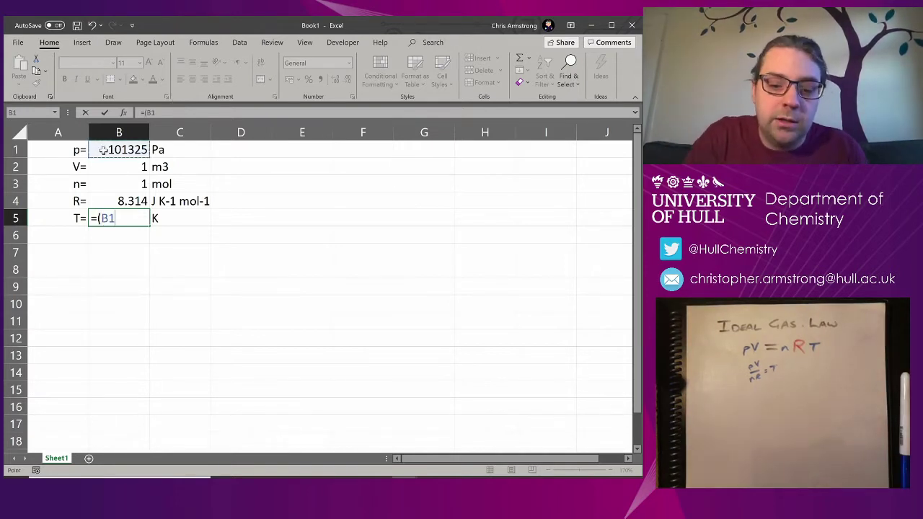
type("*")
left_click(113, 165)
type(")/")
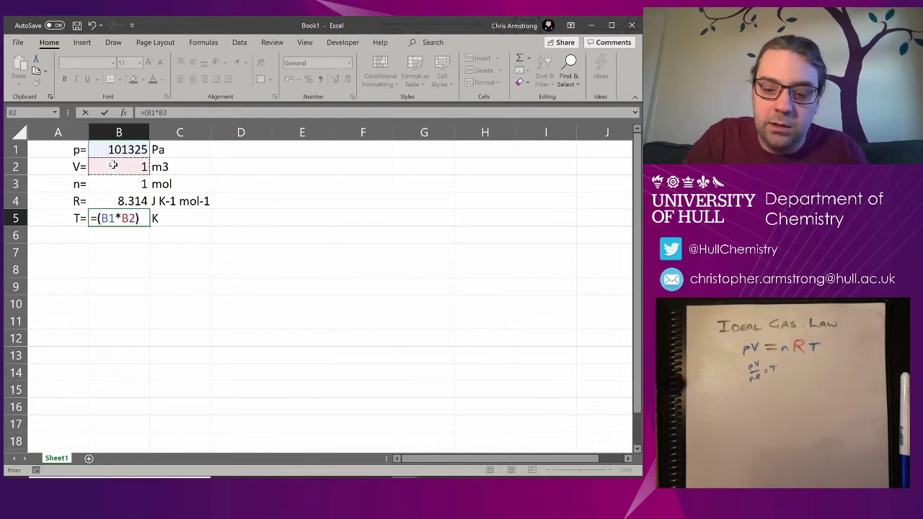
type("(")
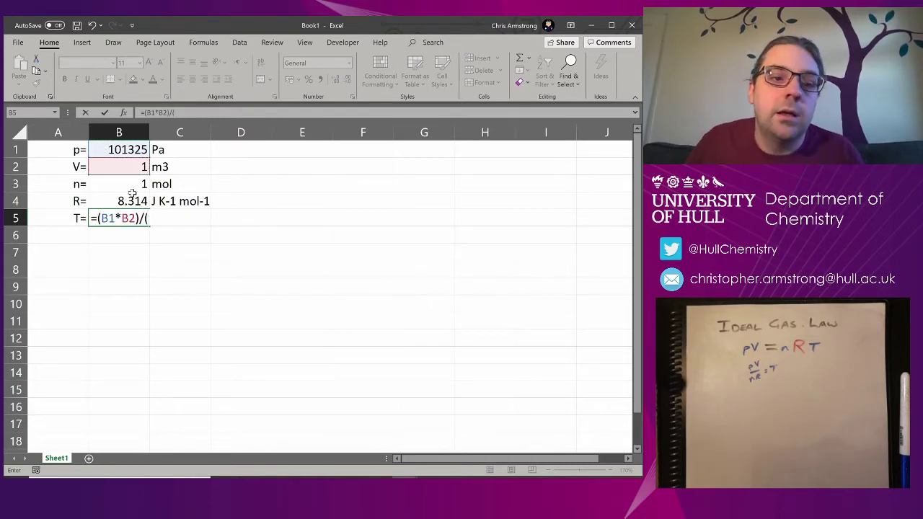
left_click(137, 184)
type("*")
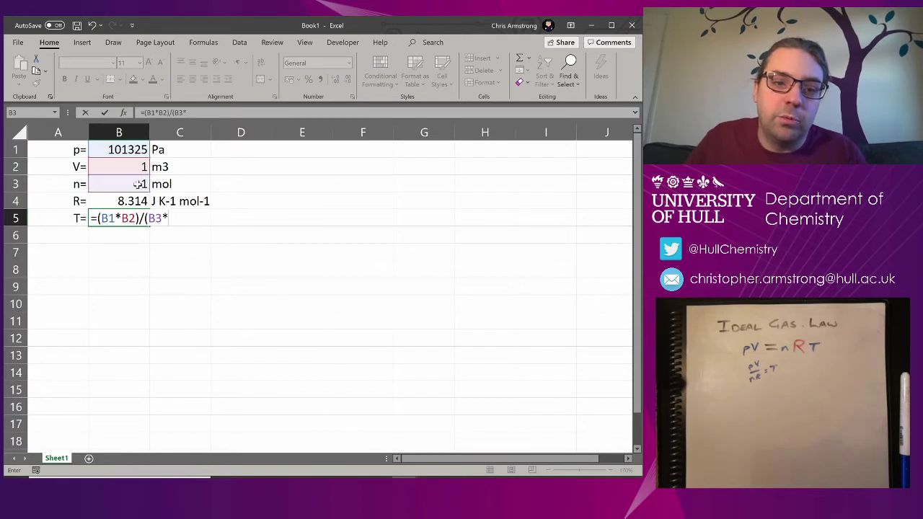
left_click(137, 201)
type(")")
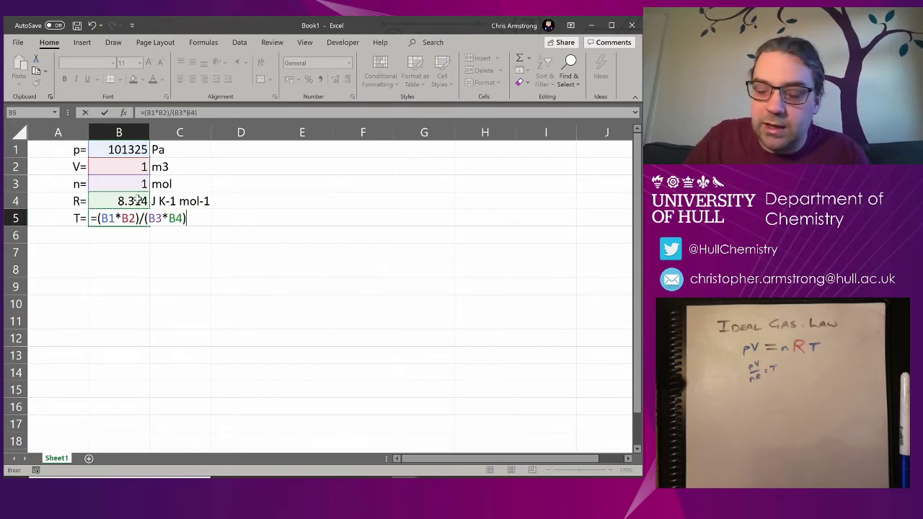
key("Return")
key("Up")
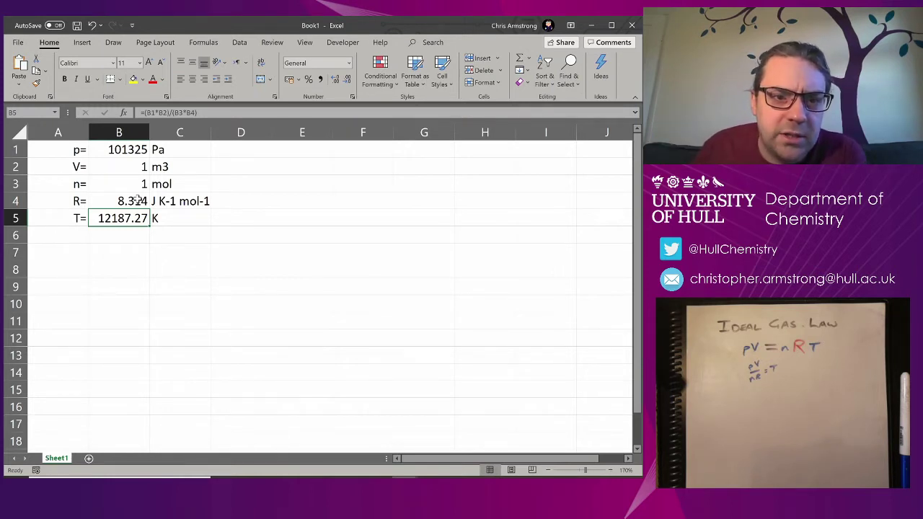
Change the volume in B2 to 0.022, then 0.024 m3, updating T to 292.4946 K
key("Up")
key("Up")
key("Up")
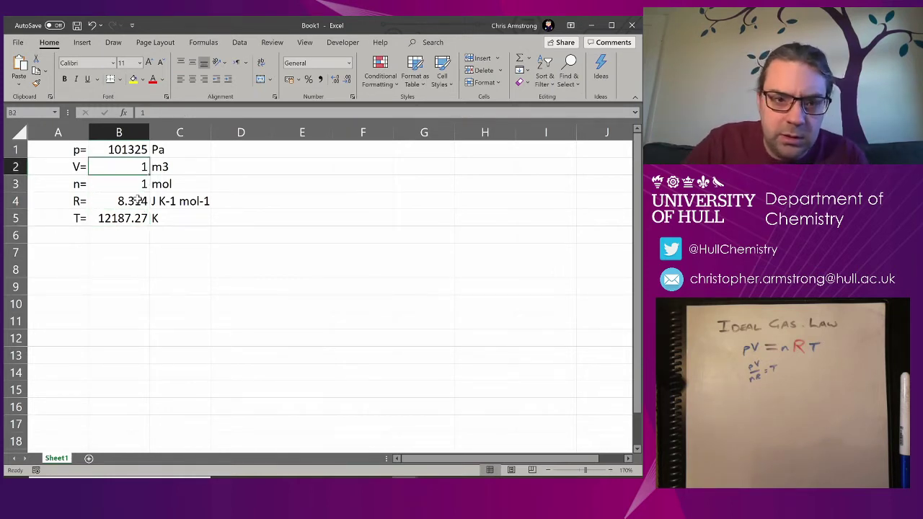
key("BackSpace")
type("0.0")
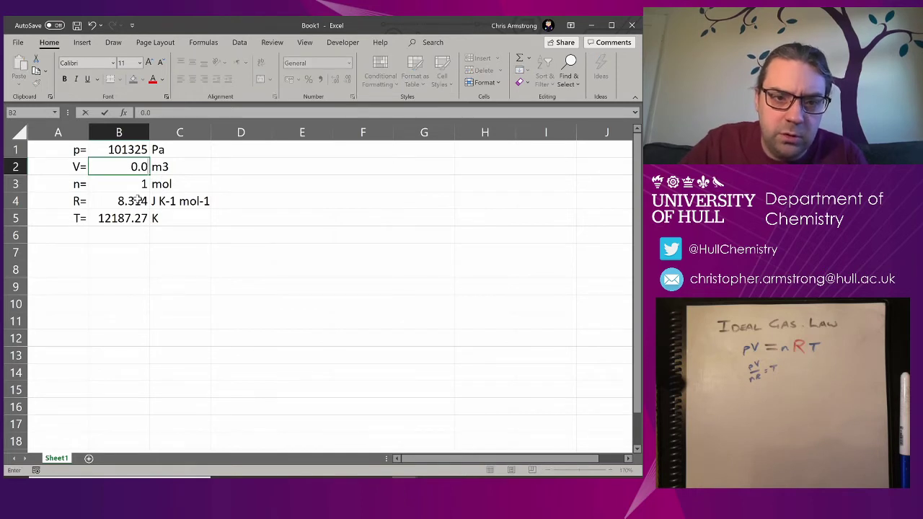
key("BackSpace")
type("022")
key("Return")
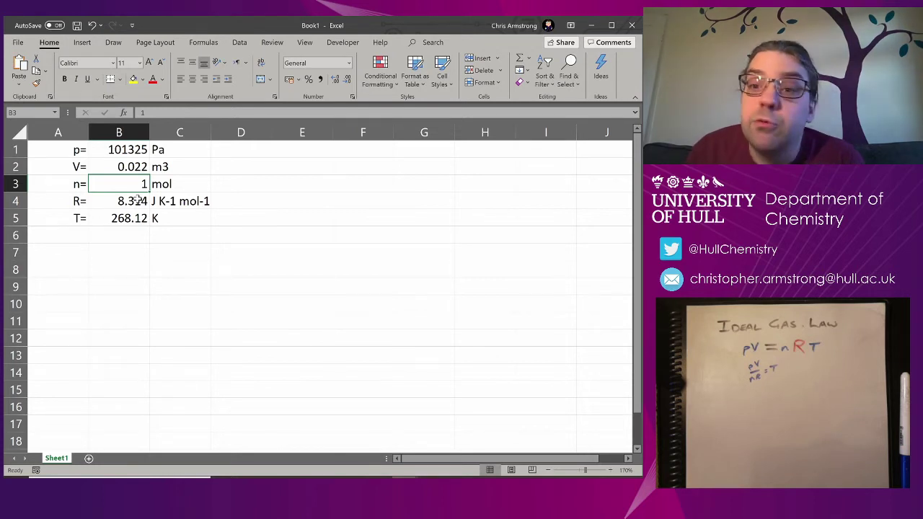
key("Up")
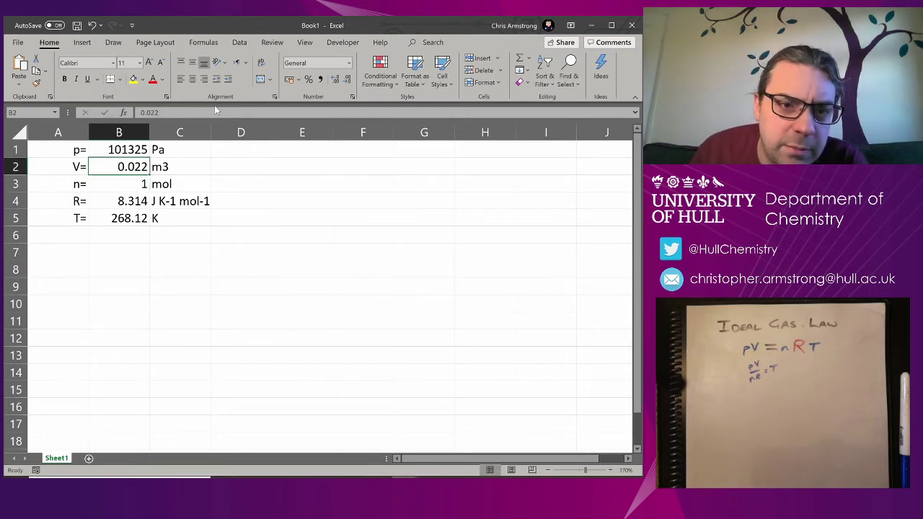
type("0.024")
key("Return")
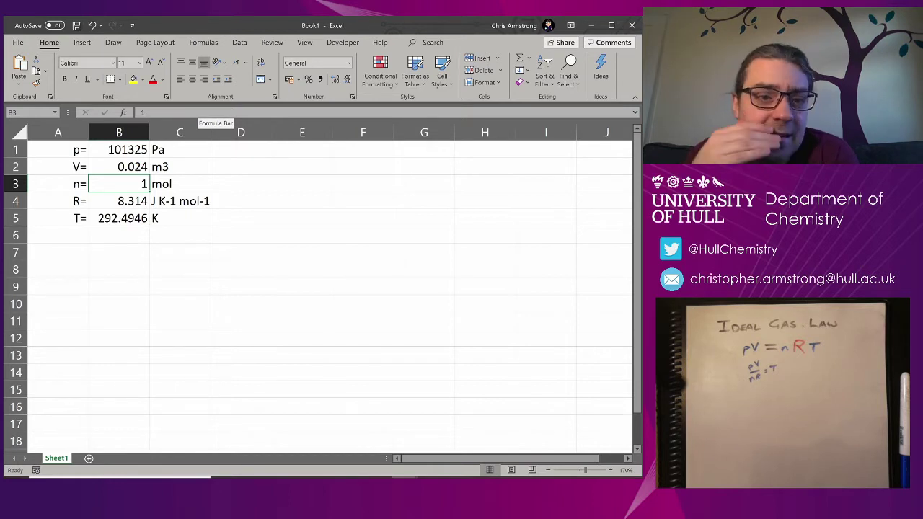
Clear the temperature formula from cell B5
key("Down")
key("Down")
key("Down")
key("Up")
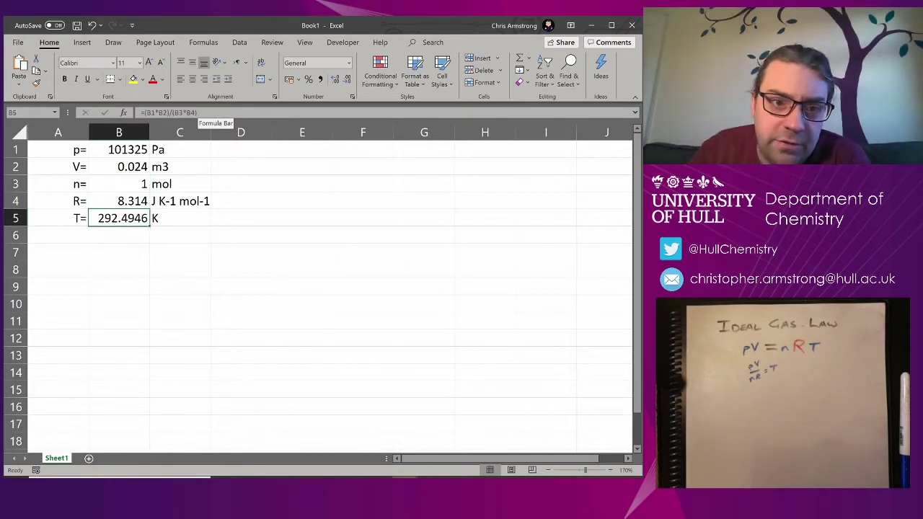
key("shift+Down")
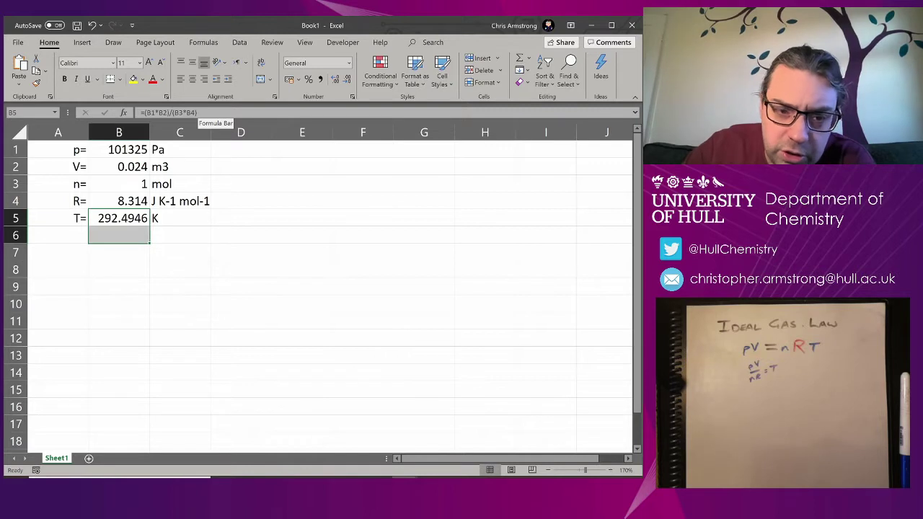
key("Up")
key("Down")
key("Delete")
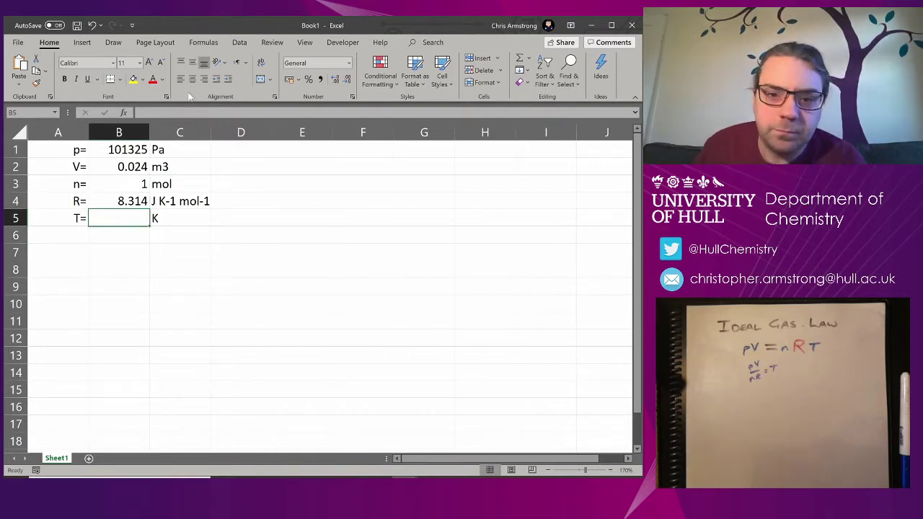
left_click(125, 149)
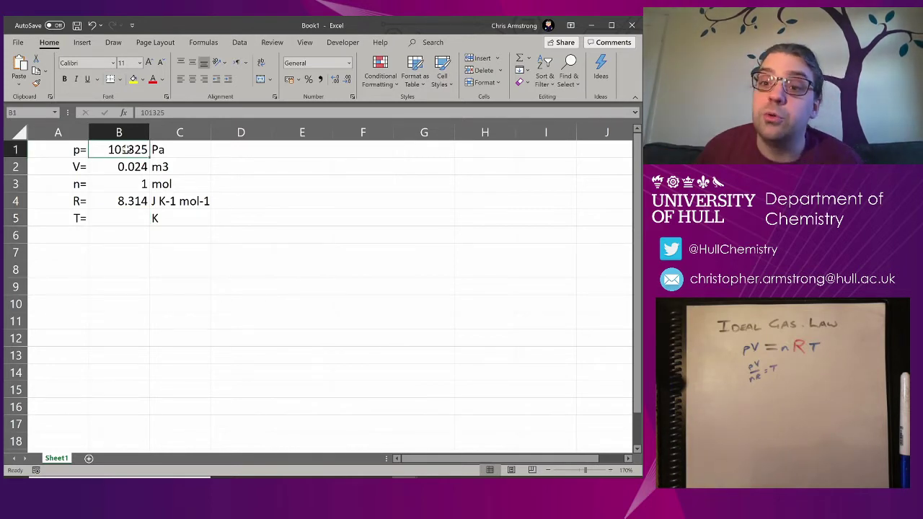
right_click(126, 150)
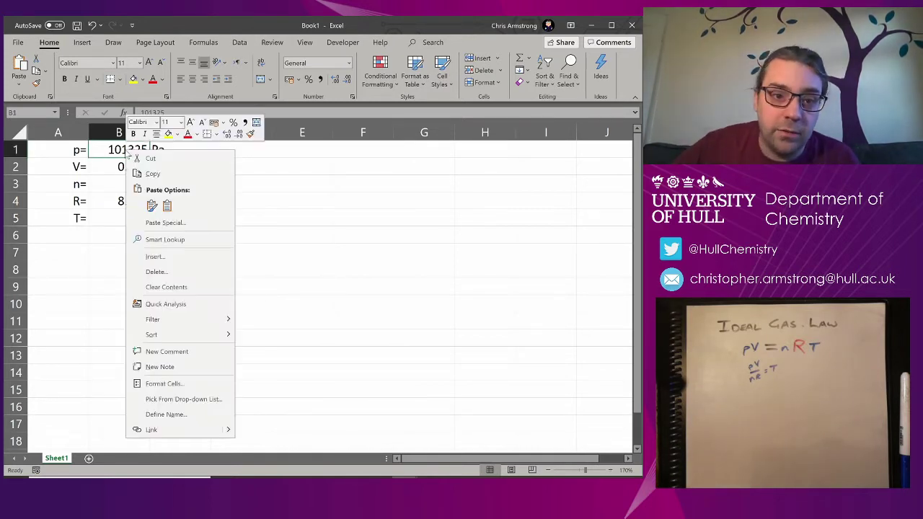
left_click(166, 415)
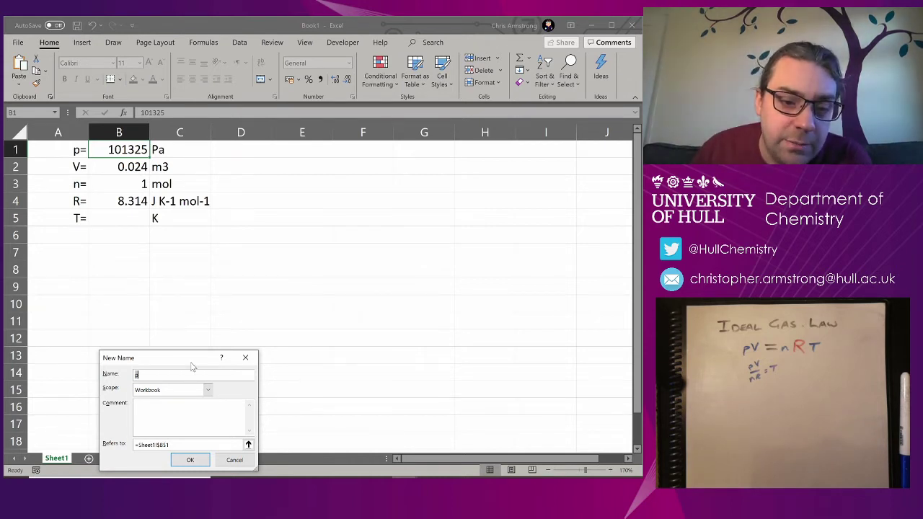
left_click_drag(189, 365, 337, 173)
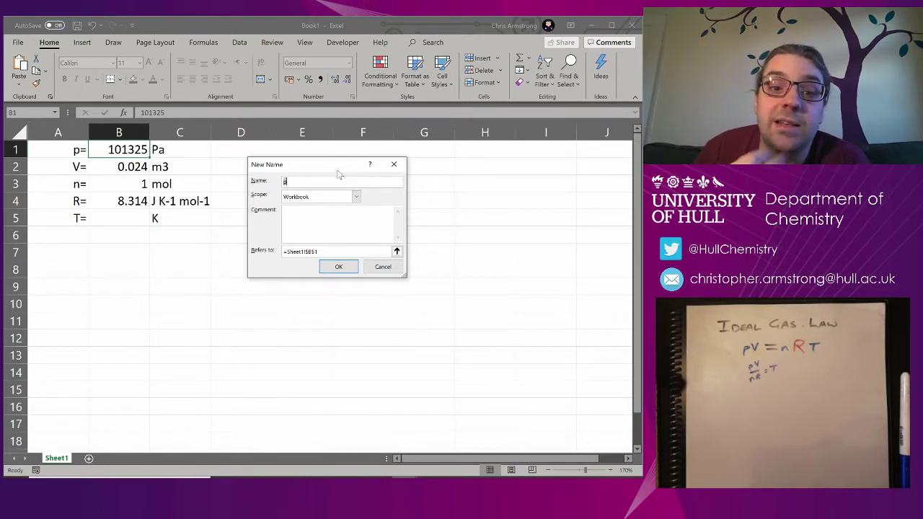
left_click(382, 268)
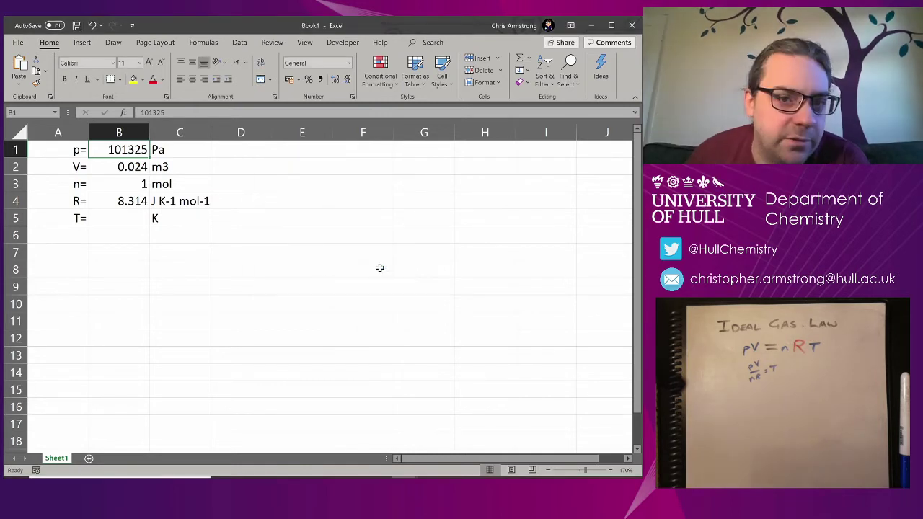
Name cells B1:B5 from the A1:A5 labels using Create from Selection with Left column
left_click(67, 152)
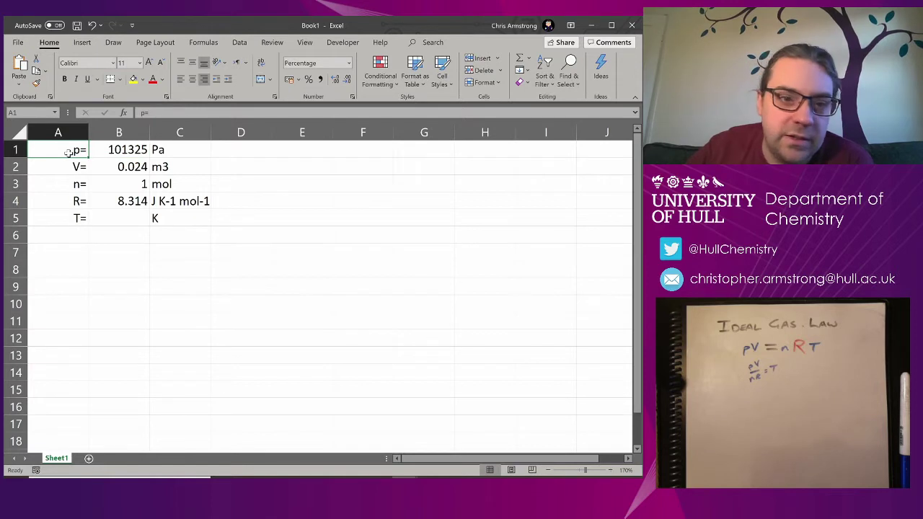
key("Down")
key("Right")
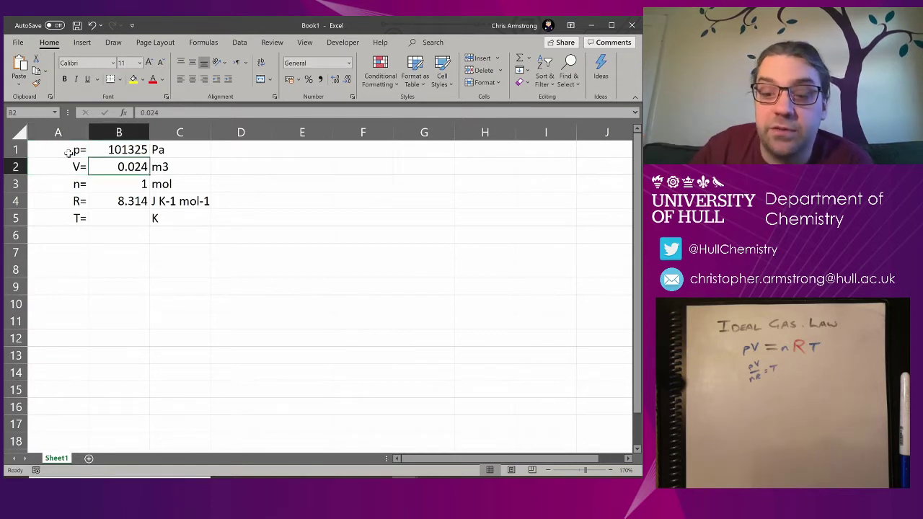
key("Up")
key("shift+Left")
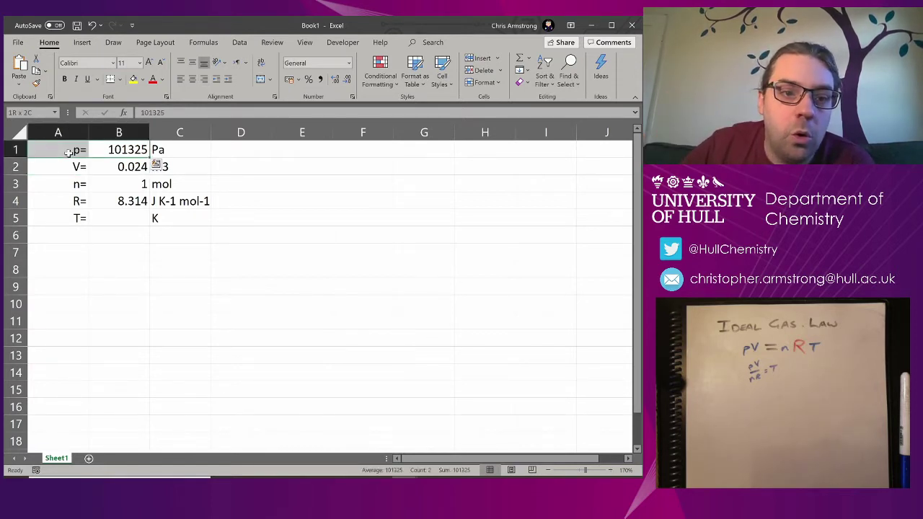
key("shift+Down")
key("shift+Down")
key("shift+Down")
key("shift+Down")
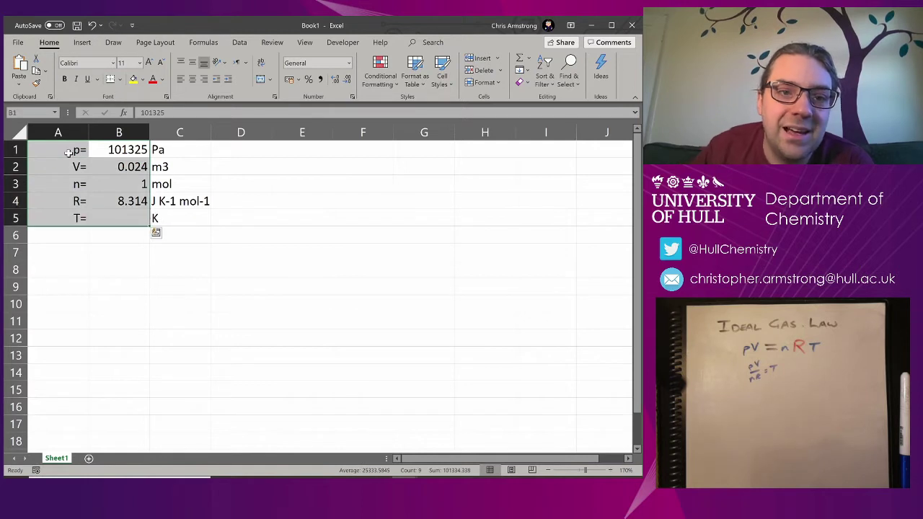
left_click(203, 43)
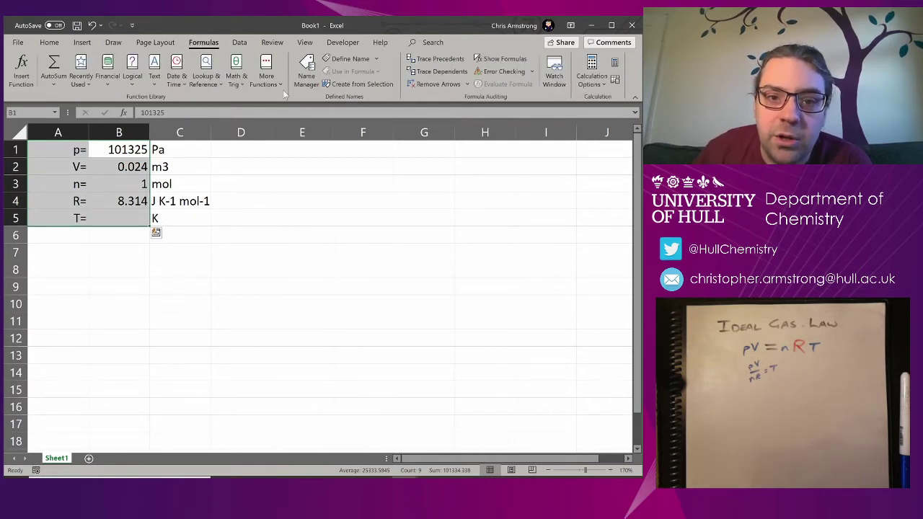
left_click(362, 84)
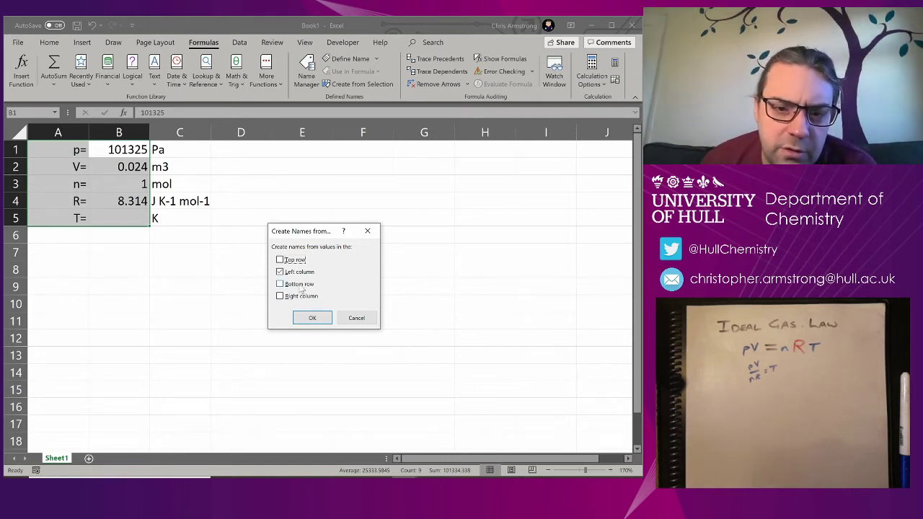
left_click(322, 318)
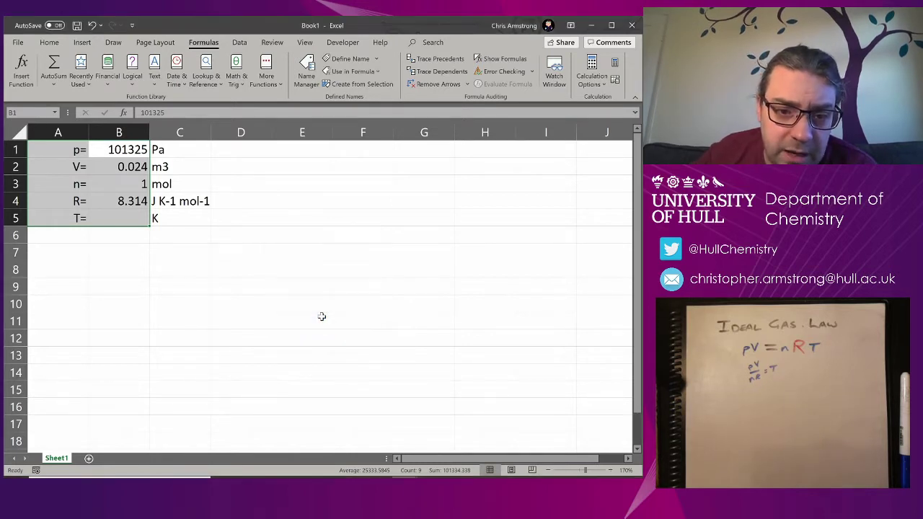
left_click(189, 258)
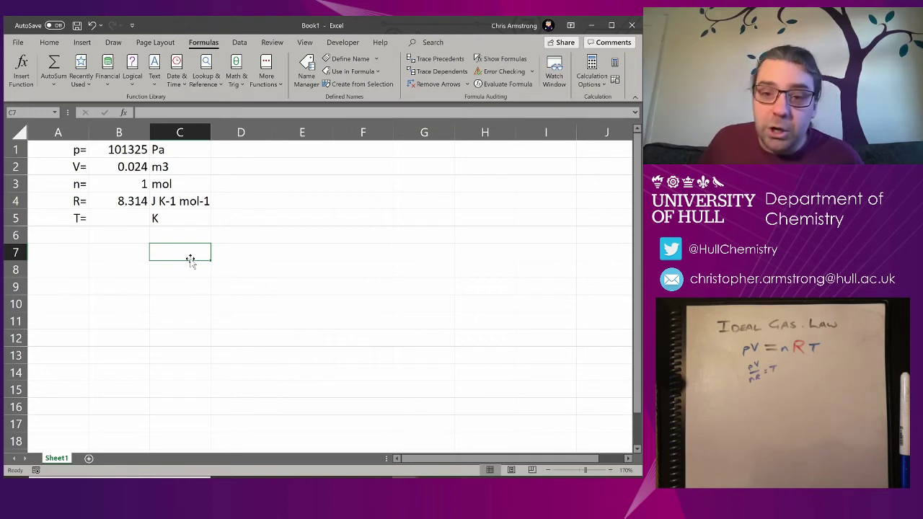
type("=R")
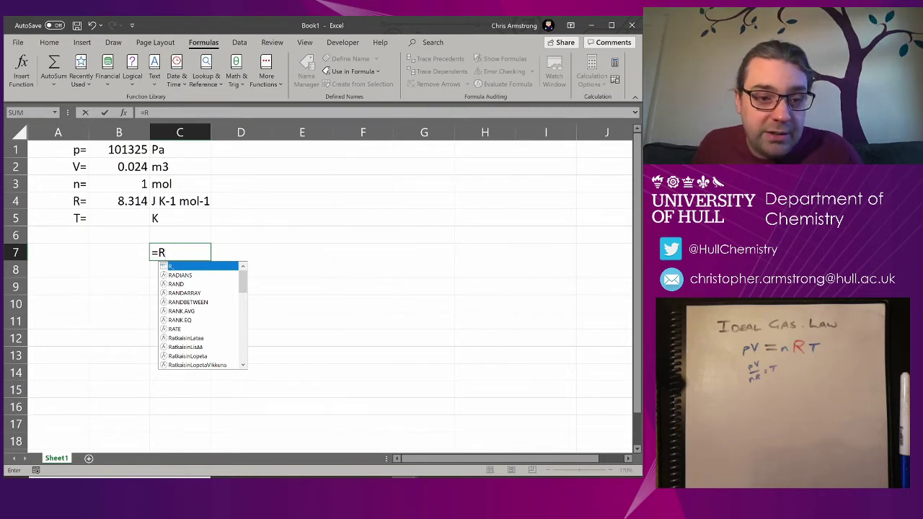
key("Tab")
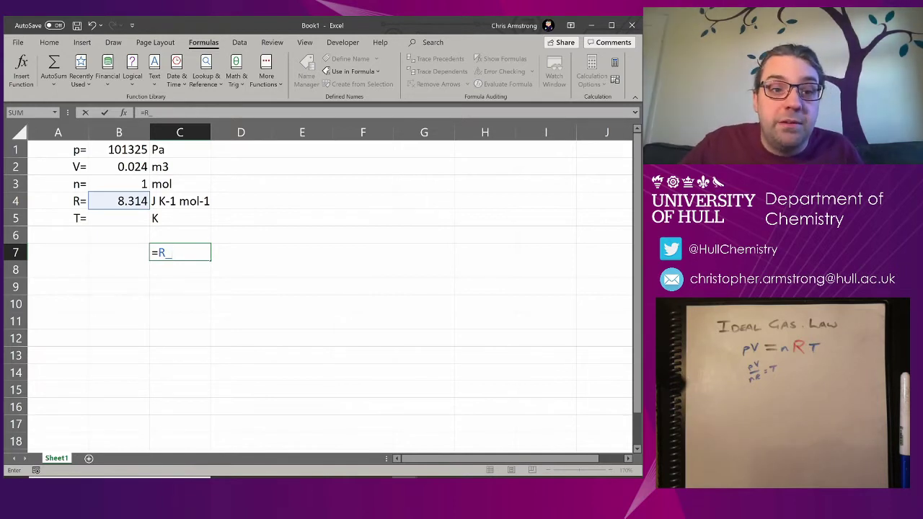
key("Return")
left_click(192, 258)
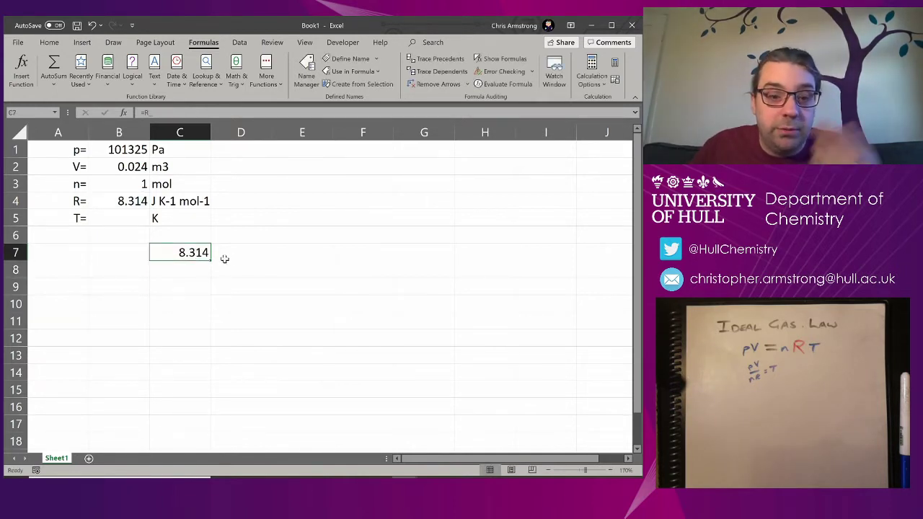
left_click_drag(211, 260, 192, 319)
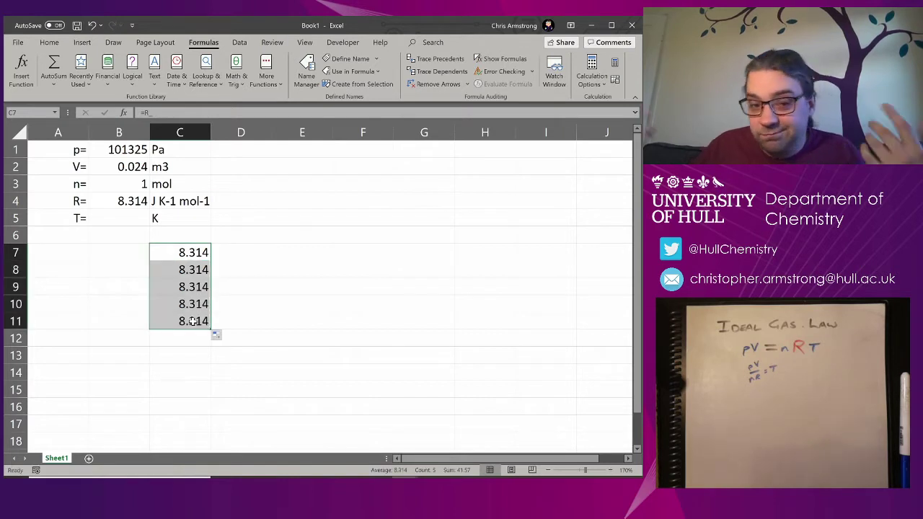
left_click(193, 322)
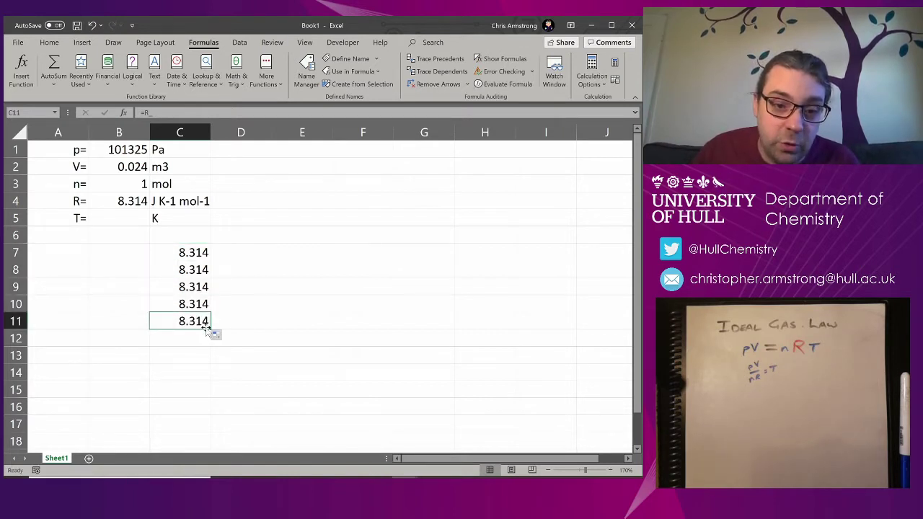
left_click_drag(210, 330, 365, 328)
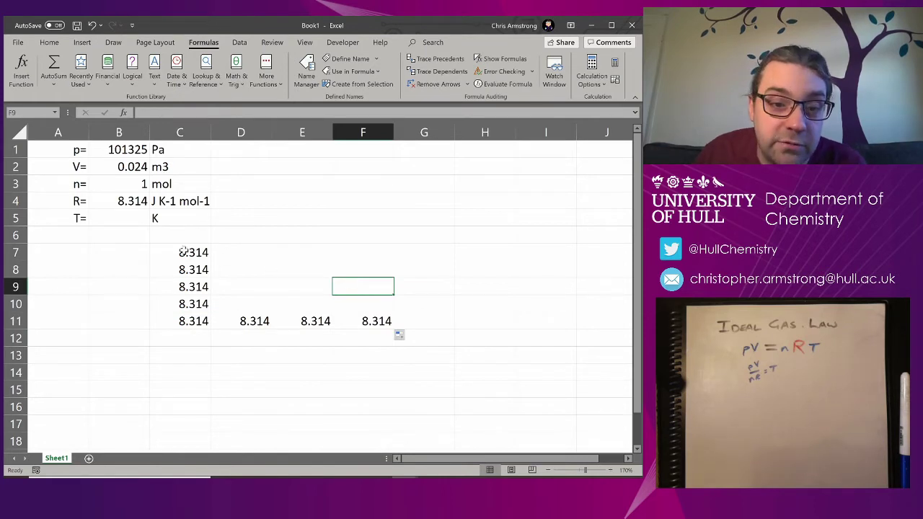
left_click_drag(183, 251, 351, 321)
key("Delete")
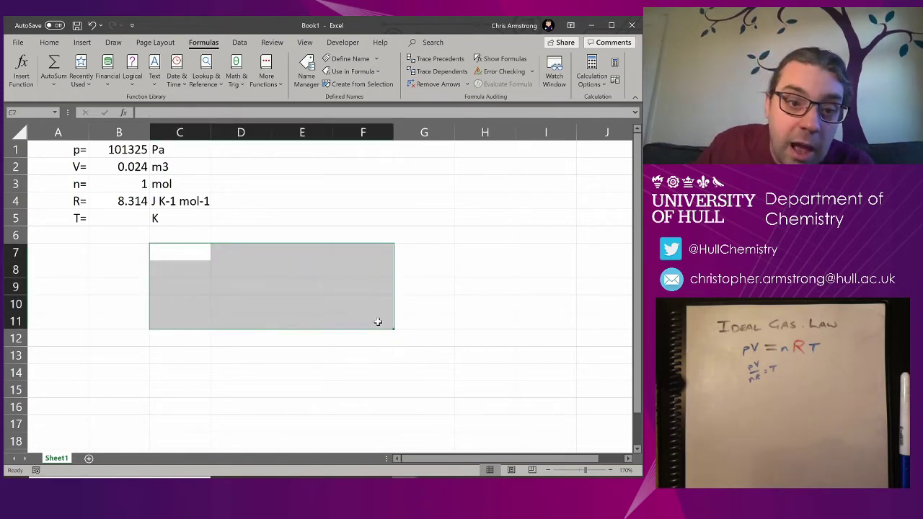
left_click(127, 201)
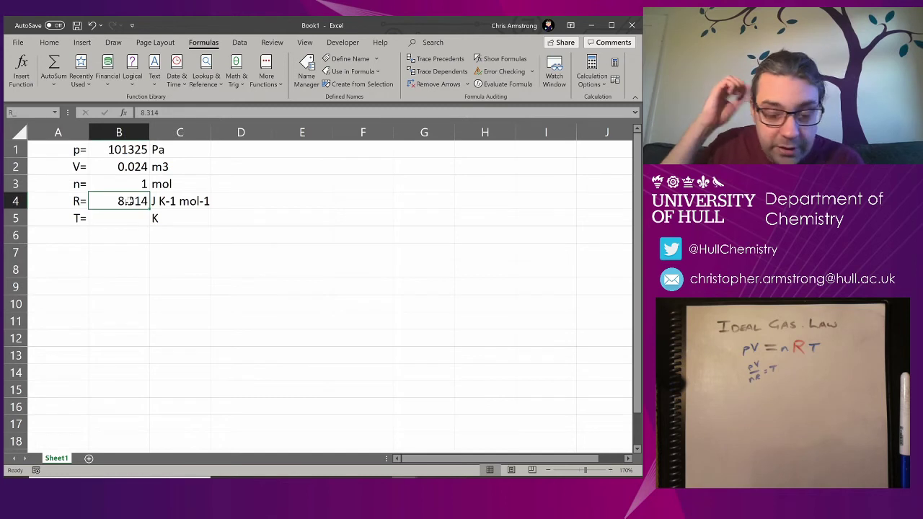
Enter =(p*V)/(n*R_) in B5 using the defined names, giving T = 292.4946 K
key("Down")
key("Down")
key("Down")
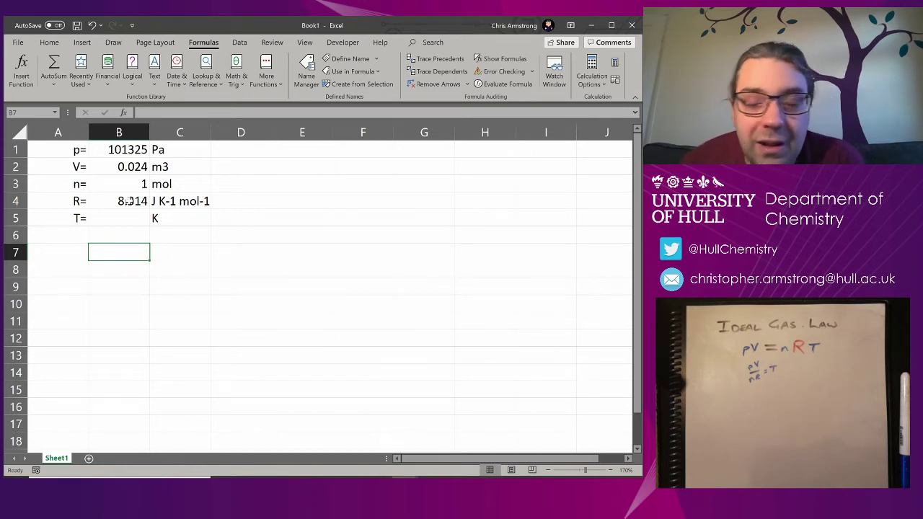
type("B3")
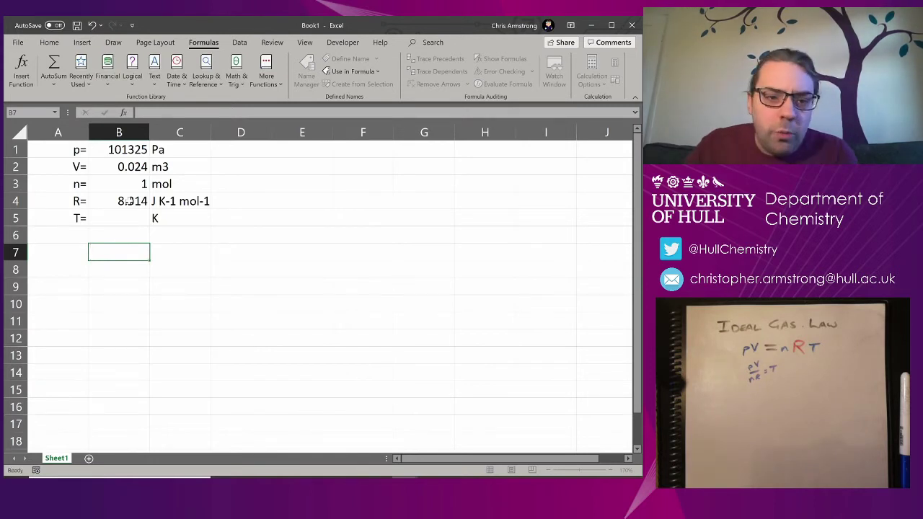
key("Up")
key("Up")
key("Up")
key("Down")
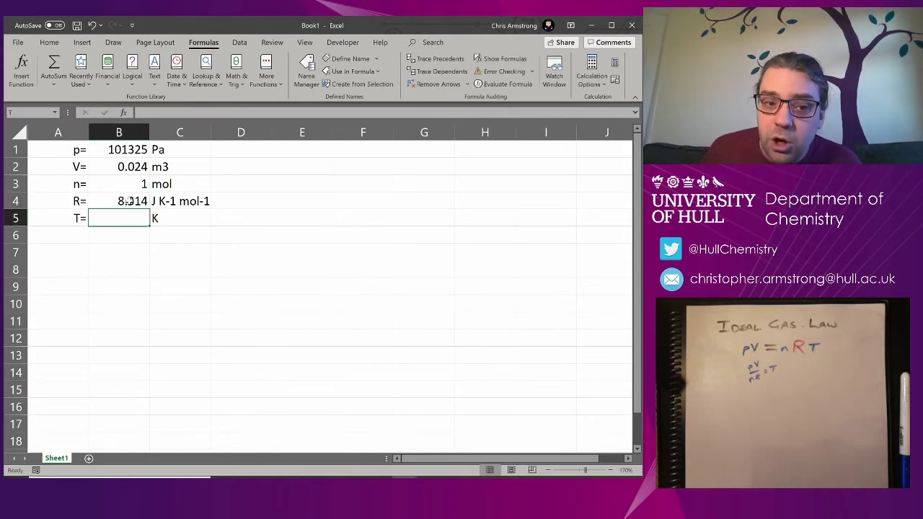
type("=")
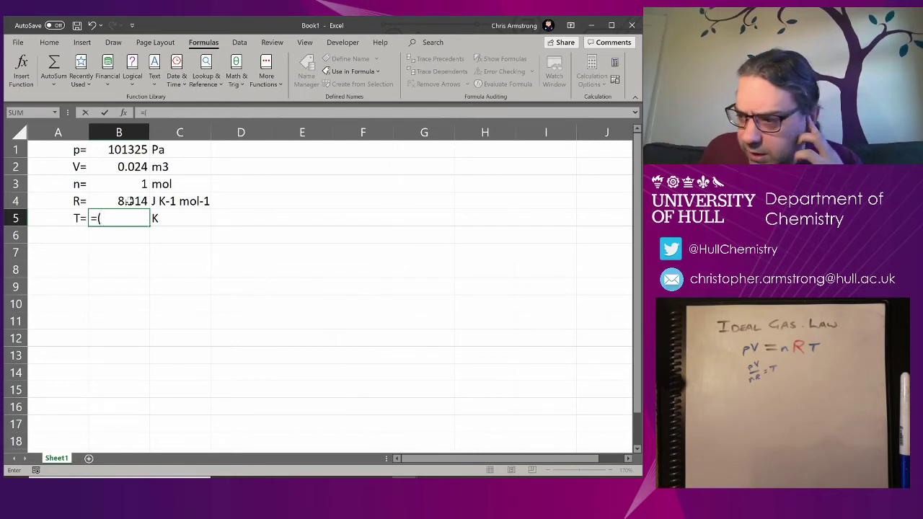
type("(")
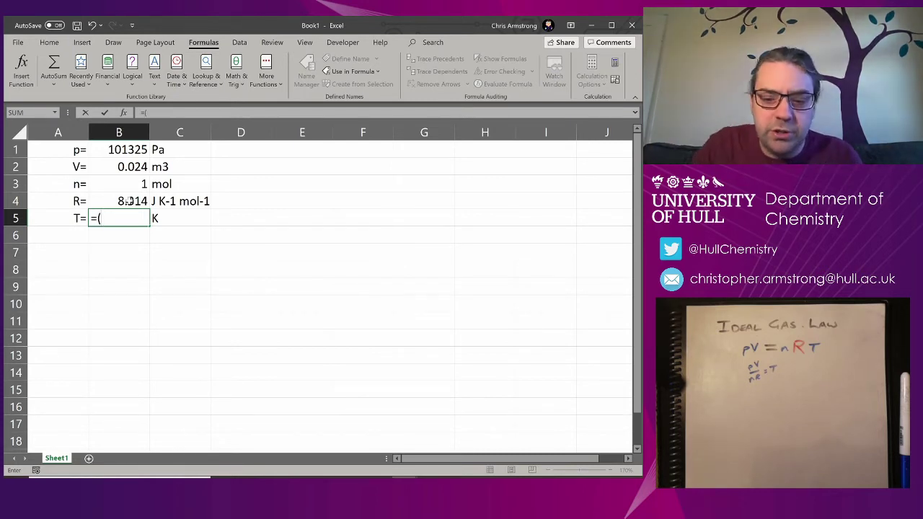
type("p")
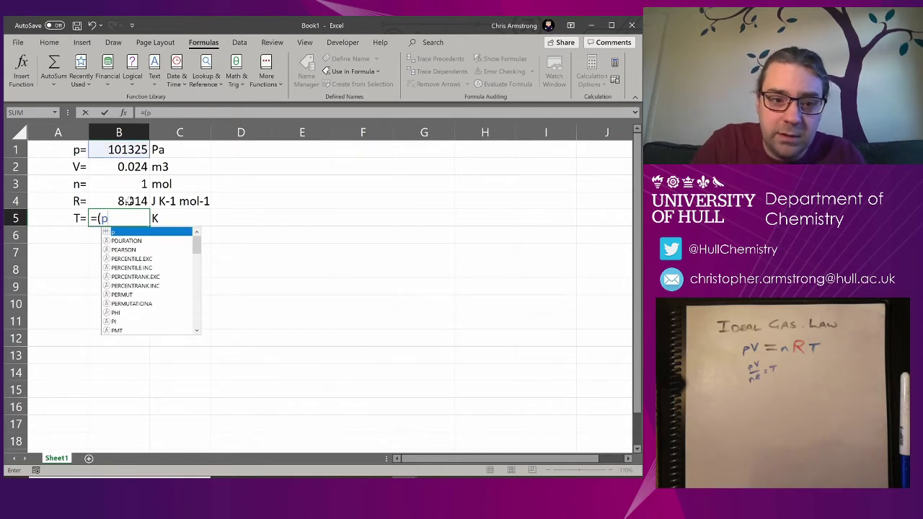
type("*V)")
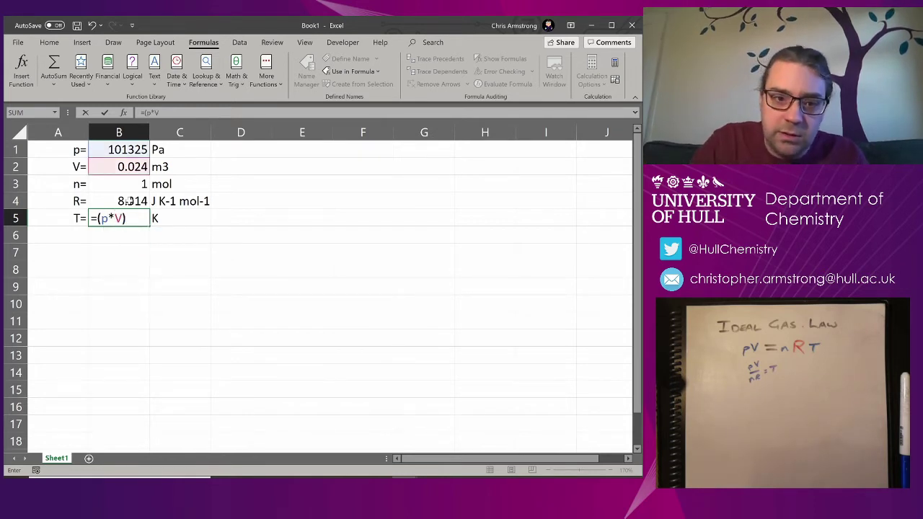
type("/(")
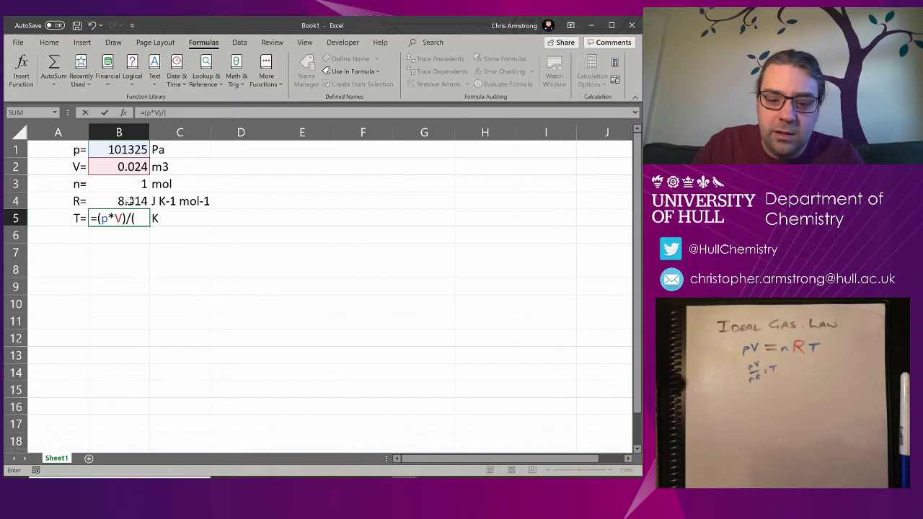
type("n*R")
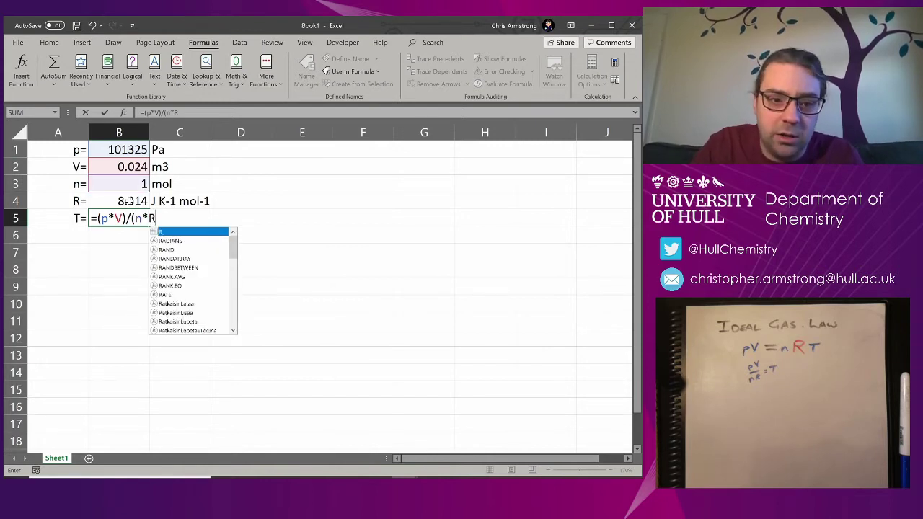
type("_)")
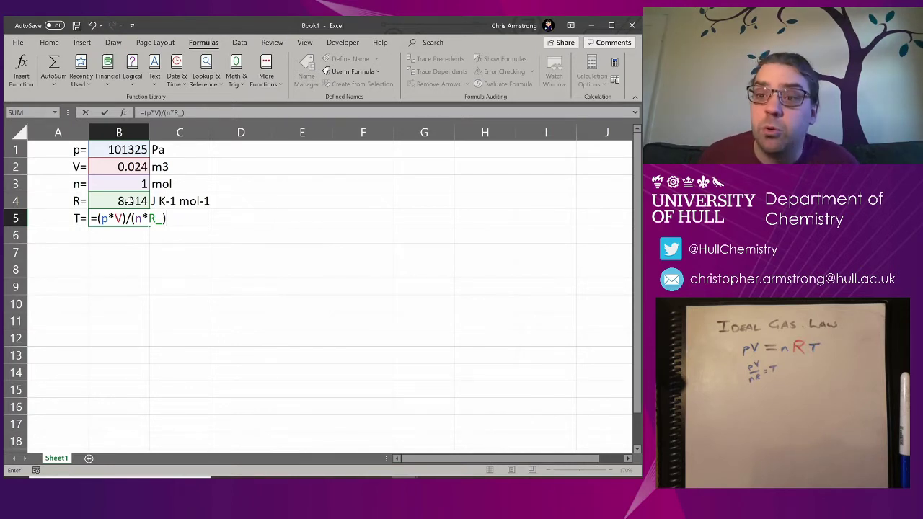
key("Return")
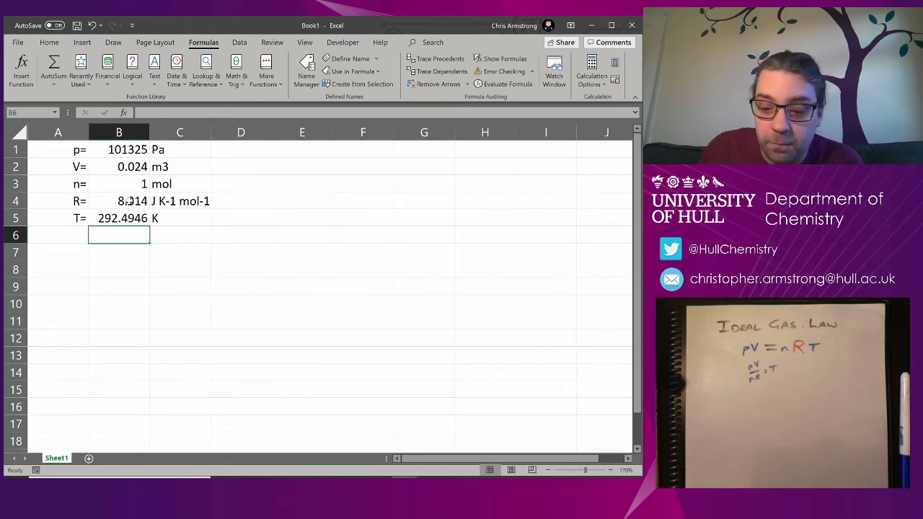
Change n in B3 to 2, then 1.5 mol, so T becomes 194.9964 K
key("Up")
key("Up")
key("Up")
key("Up")
key("Up")
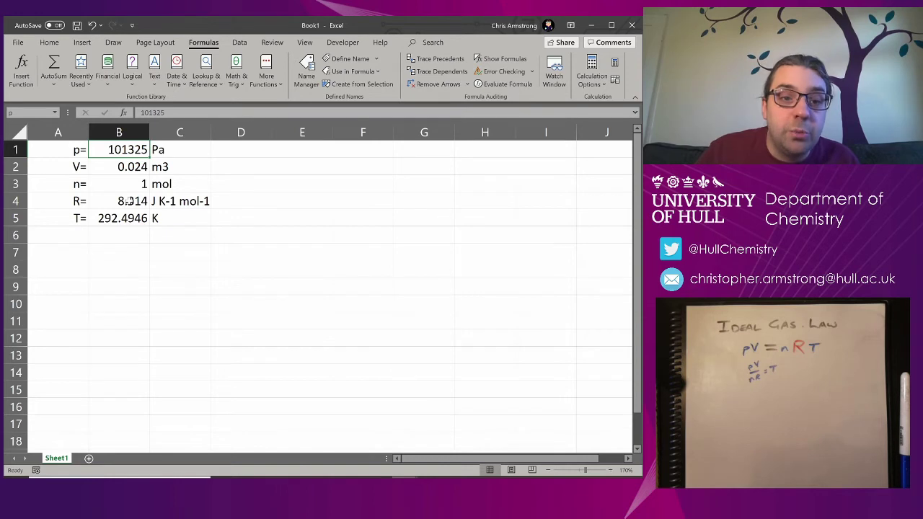
key("Down")
key("Down")
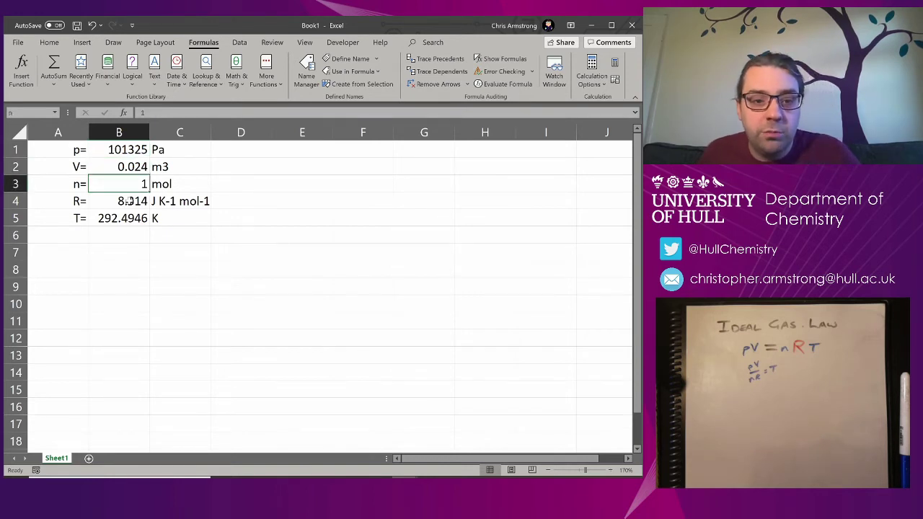
type("2")
key("Return")
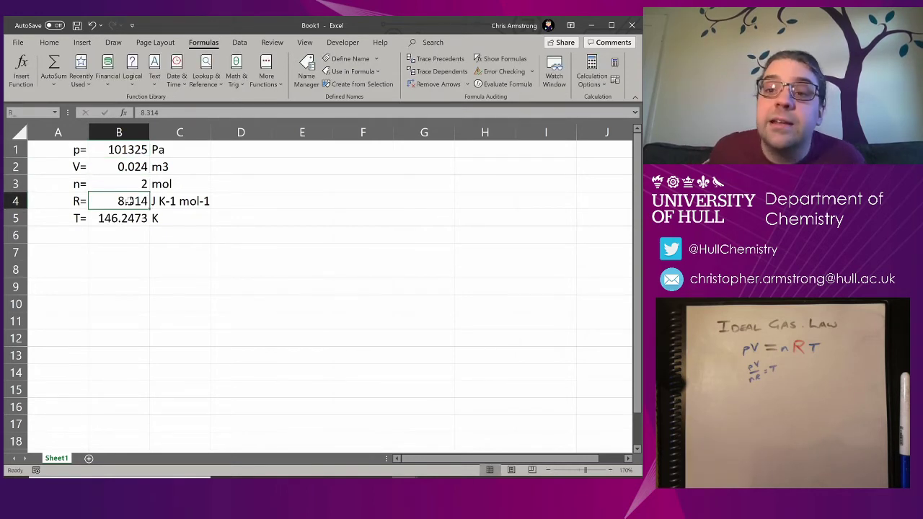
key("Up")
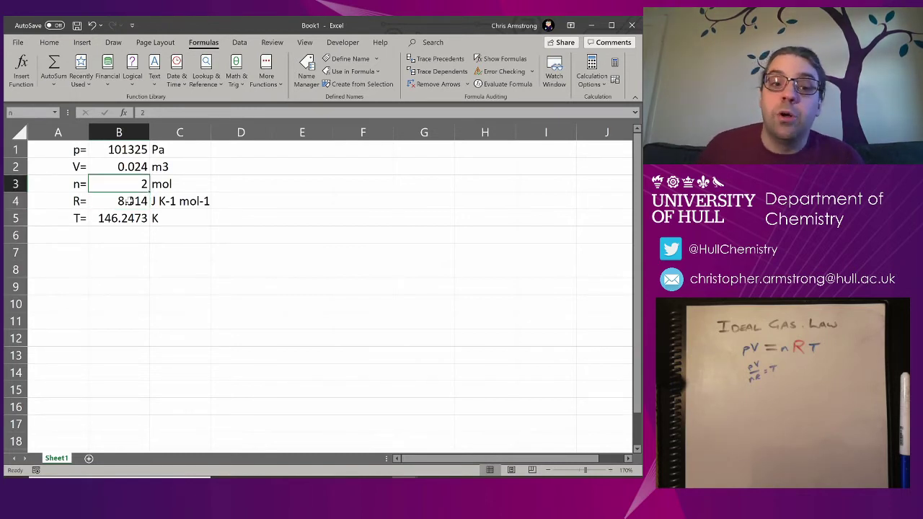
type("1.5")
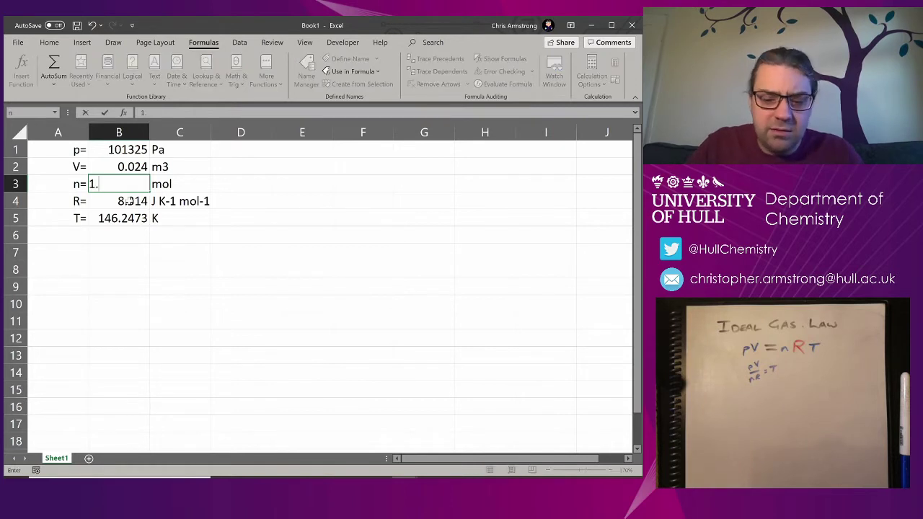
key("Return")
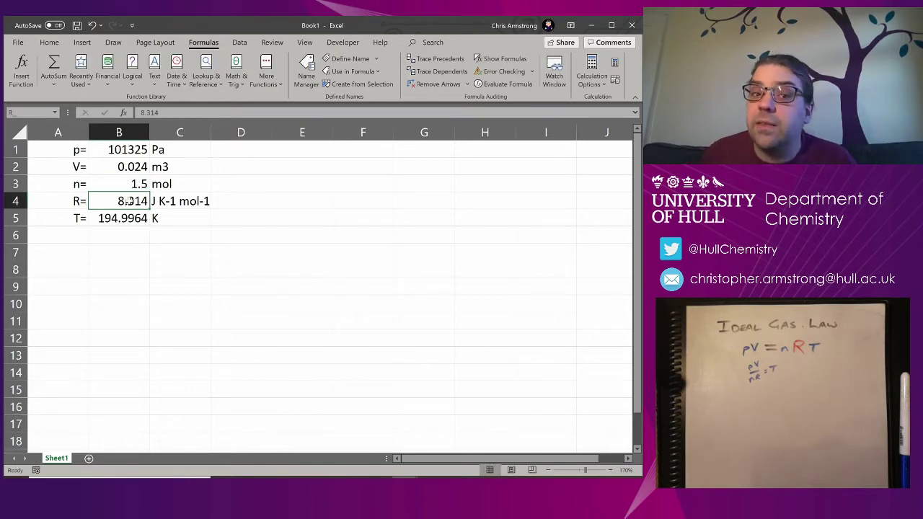
key("Return")
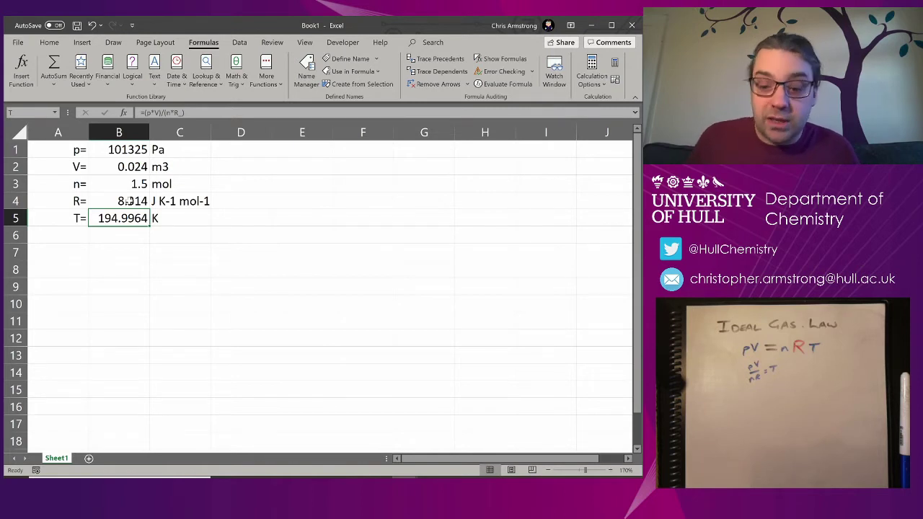
Open B5's temperature formula to inspect its p, V, n and R references, then leave it unchanged
key("Up")
key("Up")
key("Up")
key("Up")
key("Down")
key("Left")
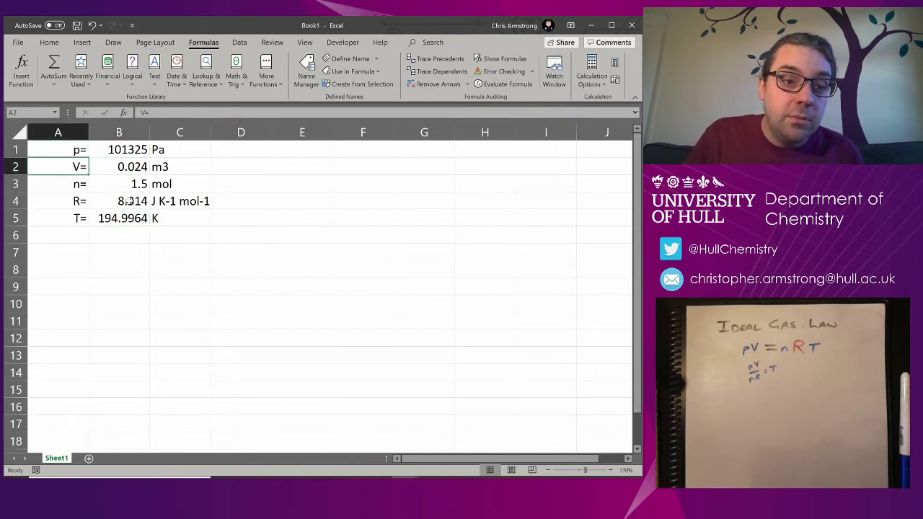
key("Down")
key("Down")
key("Down")
key("Right")
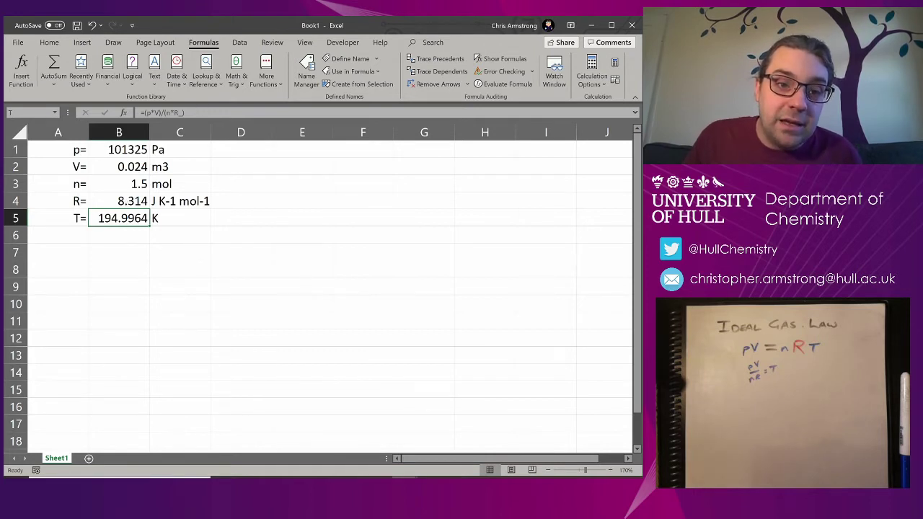
key("F2")
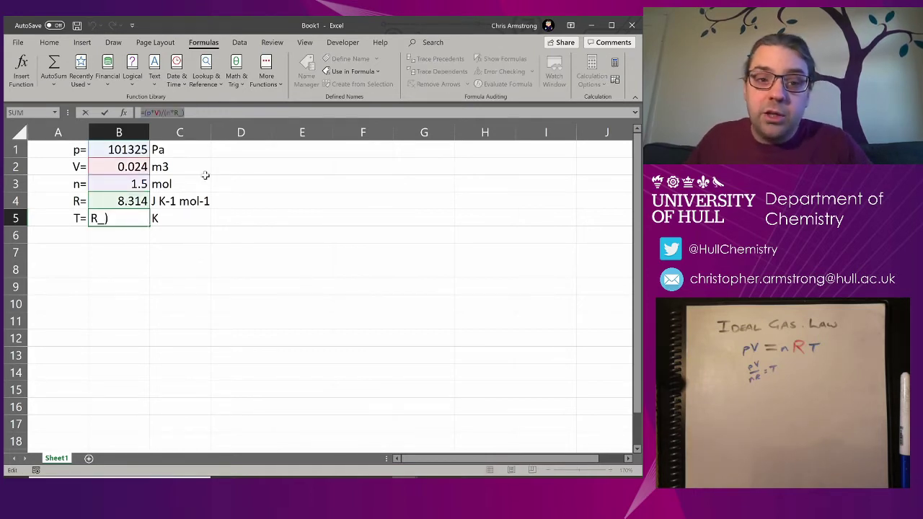
key("Escape")
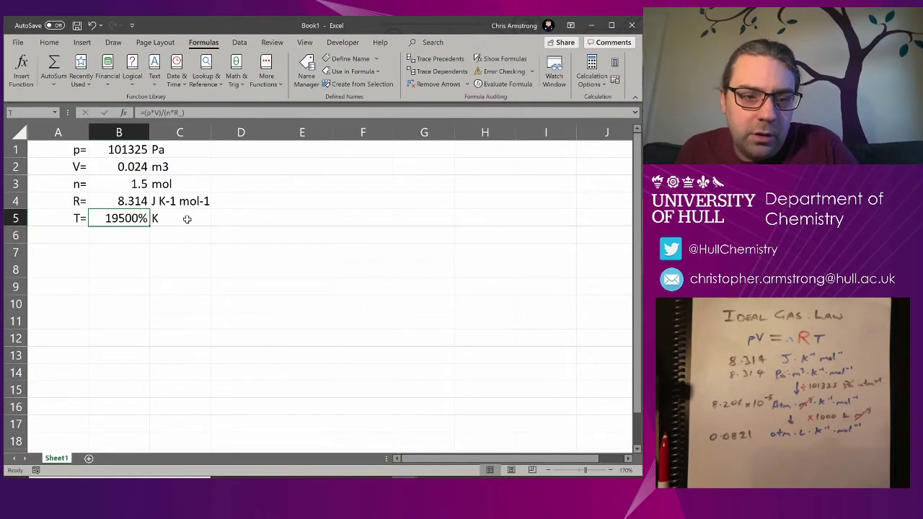
Show B5's temperature as a two-decimal number, 195.00 K, instead of a percentage
left_click(186, 219)
key("ctrl+z")
left_click(128, 202)
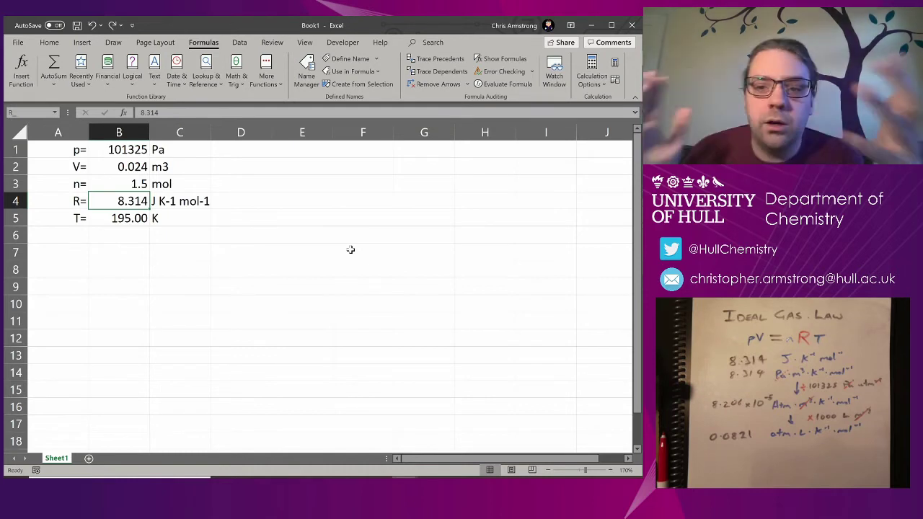
key("Right")
key("Right")
key("Right")
key("Up")
key("Up")
key("Up")
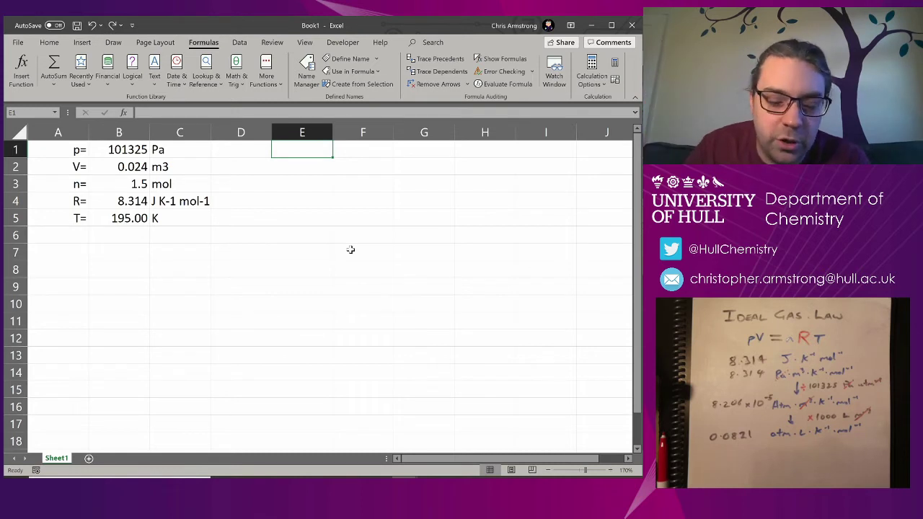
Add the headings 'Pressure units' and 'Volume units' in row 1
type("Pressure units")
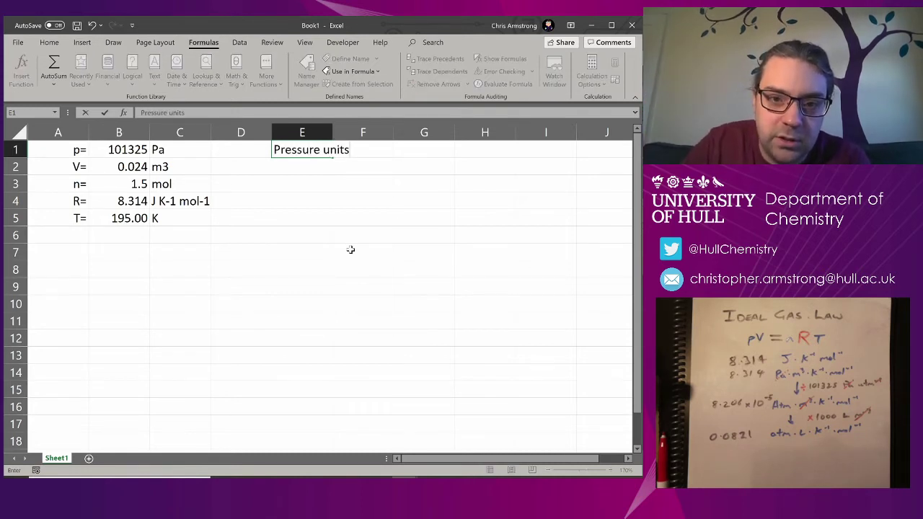
key("Tab")
key("Tab")
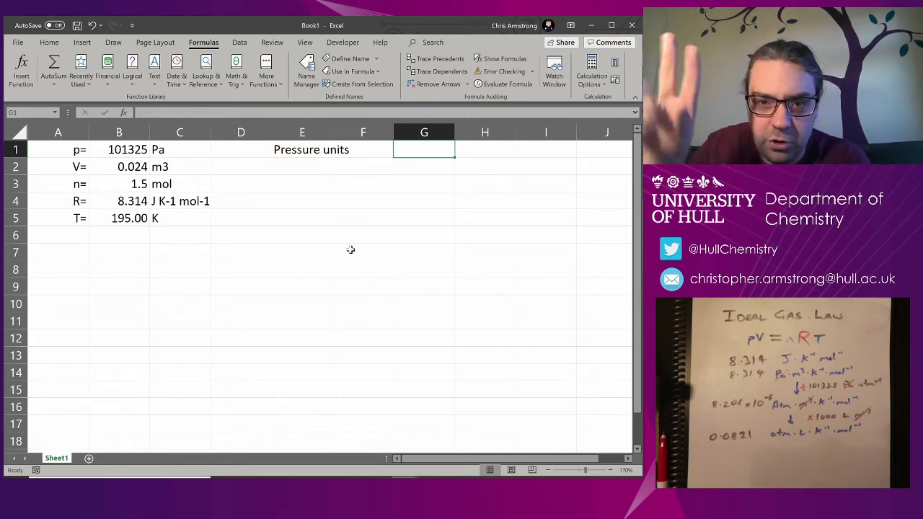
type("Volume units")
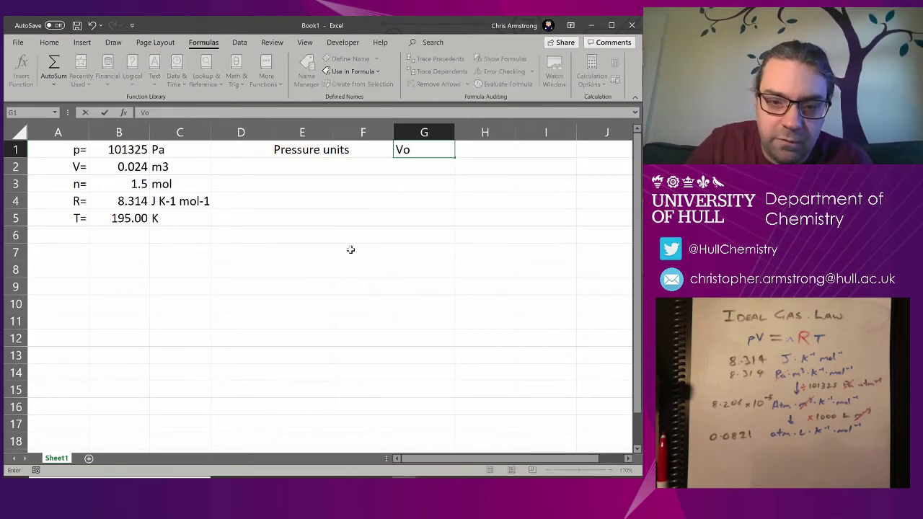
key("Return")
key("Left")
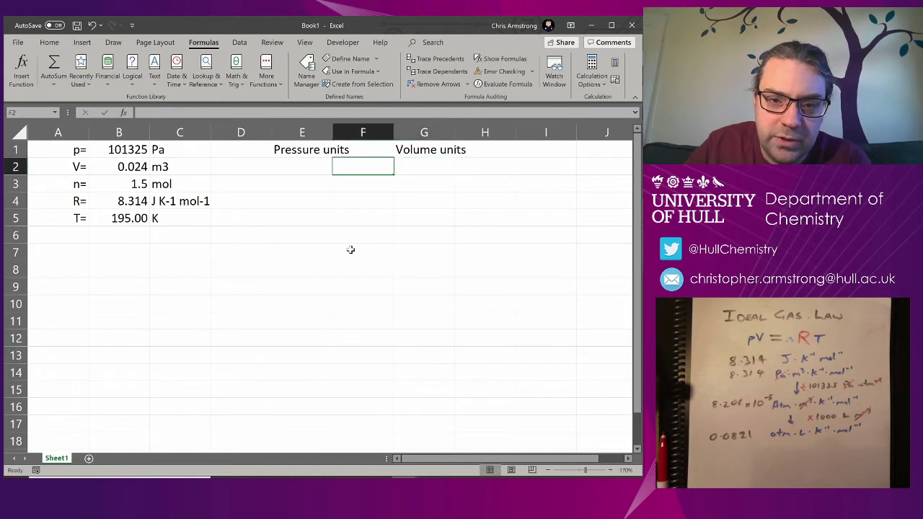
key("Left")
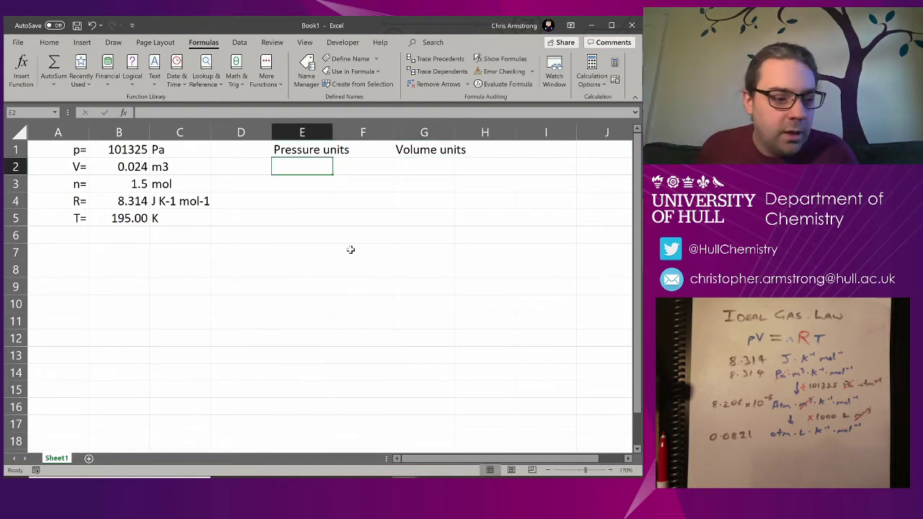
Enter Pa and atm under Pressure units, and m3 and L under Volume units
type("Pa")
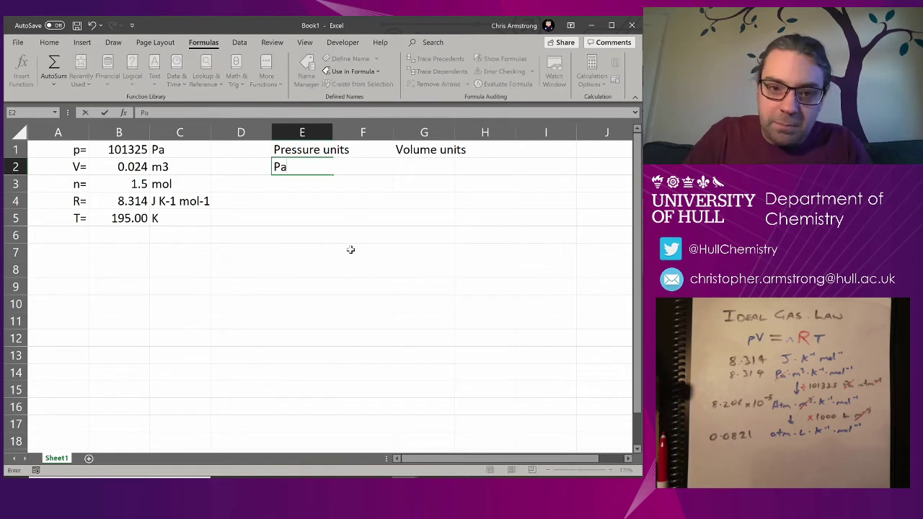
key("Return")
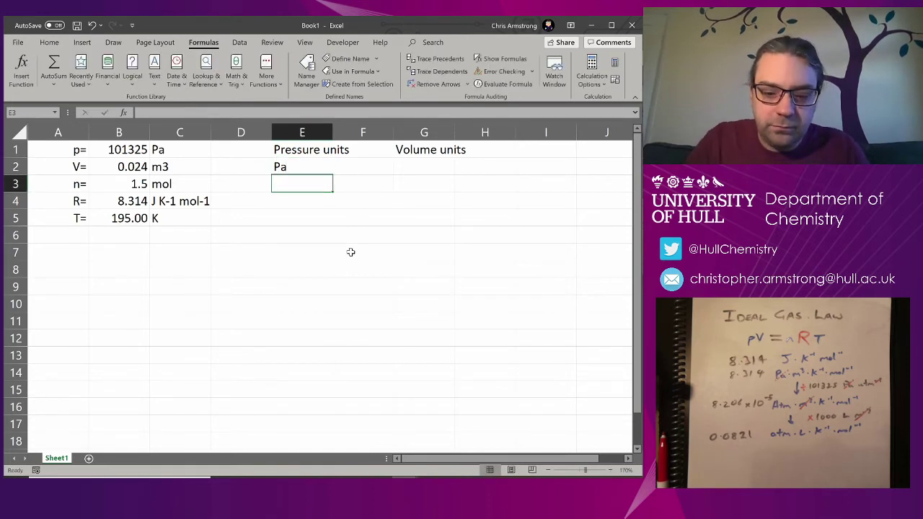
type("atm")
key("Right")
key("Right")
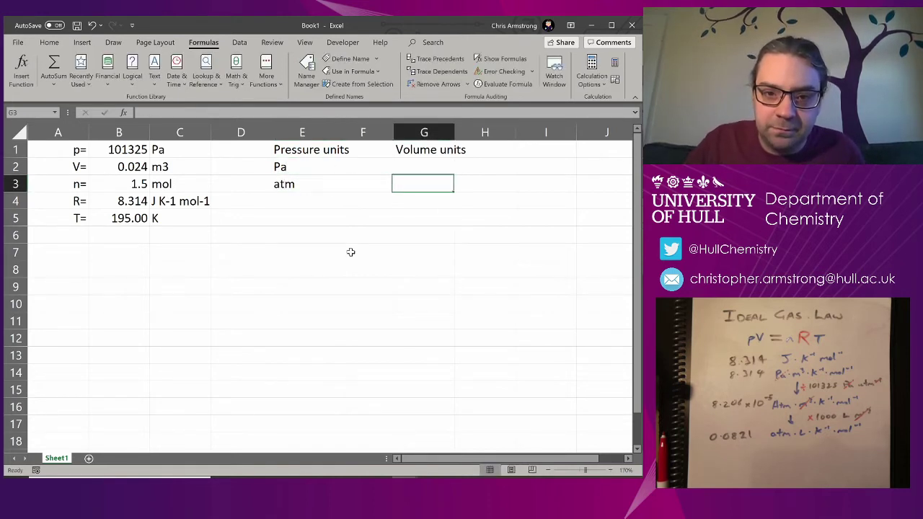
key("Up")
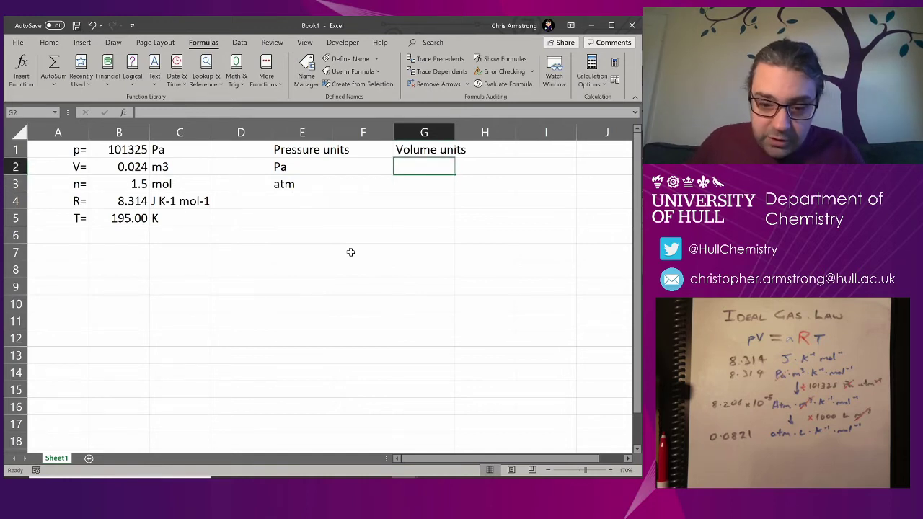
type("m3")
key("Return")
type("L")
key("Return")
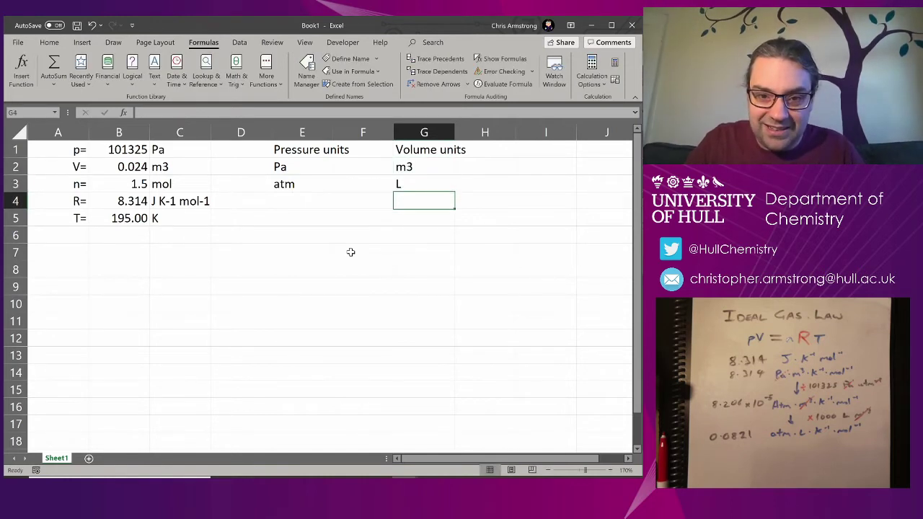
key("Left")
key("Left")
key("Left")
key("Left")
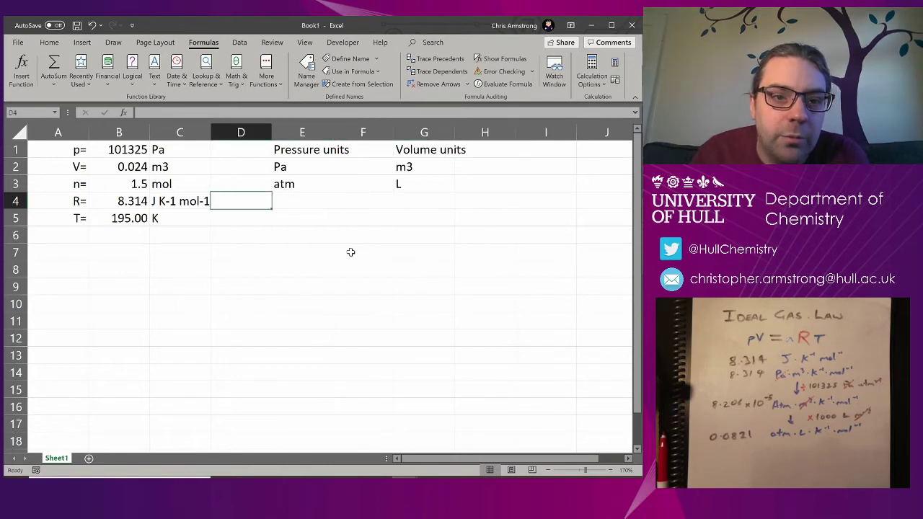
Open the Data Validation dialog for the pressure unit cell C1
key("Up")
key("Up")
key("Up")
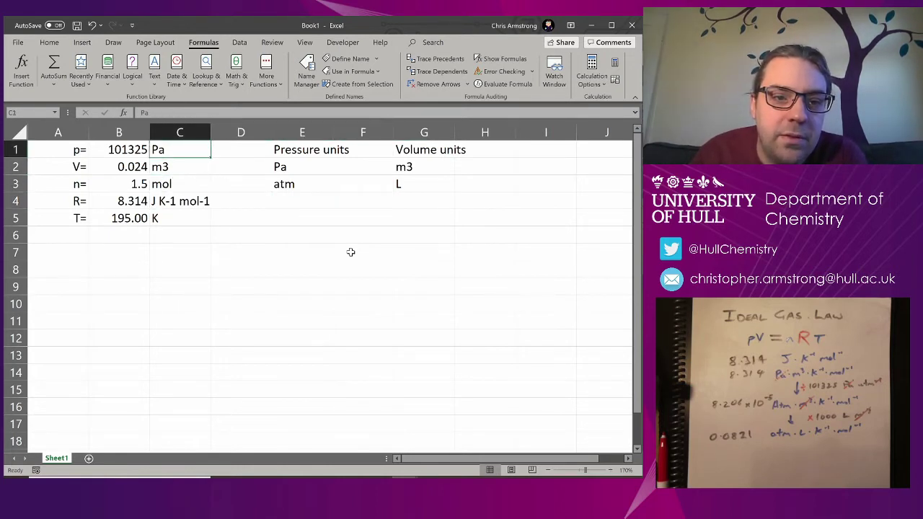
key("shift+Down")
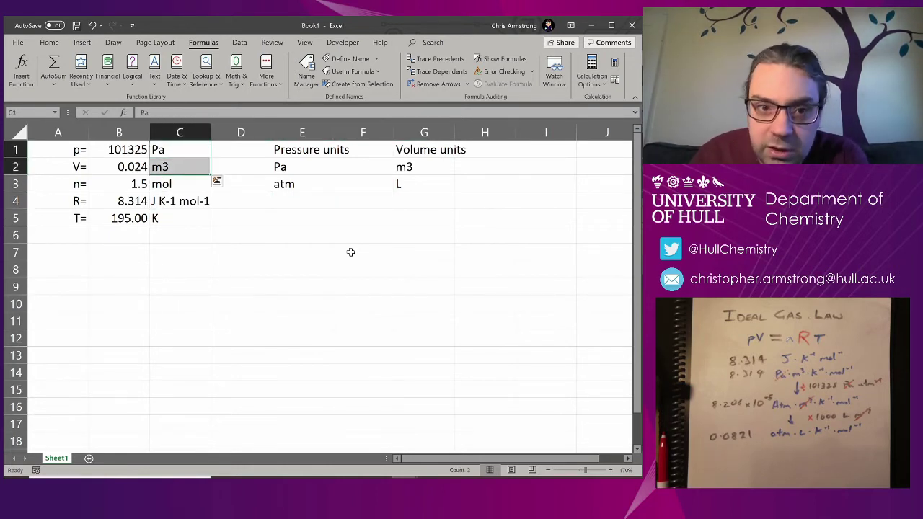
key("shift+Up")
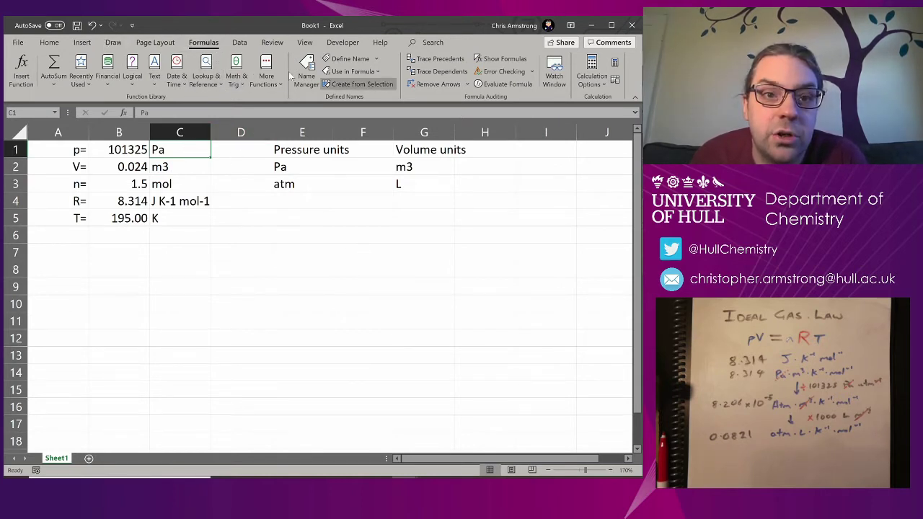
left_click(241, 44)
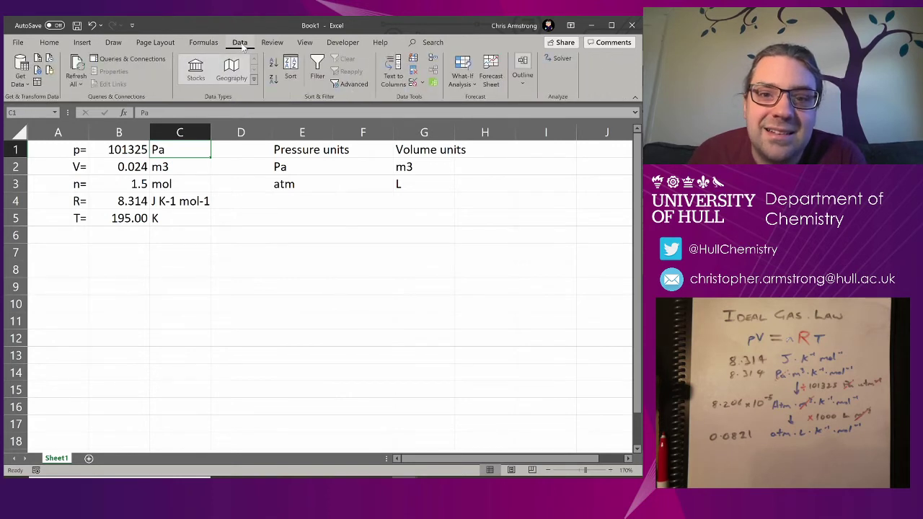
left_click(420, 85)
left_click(443, 98)
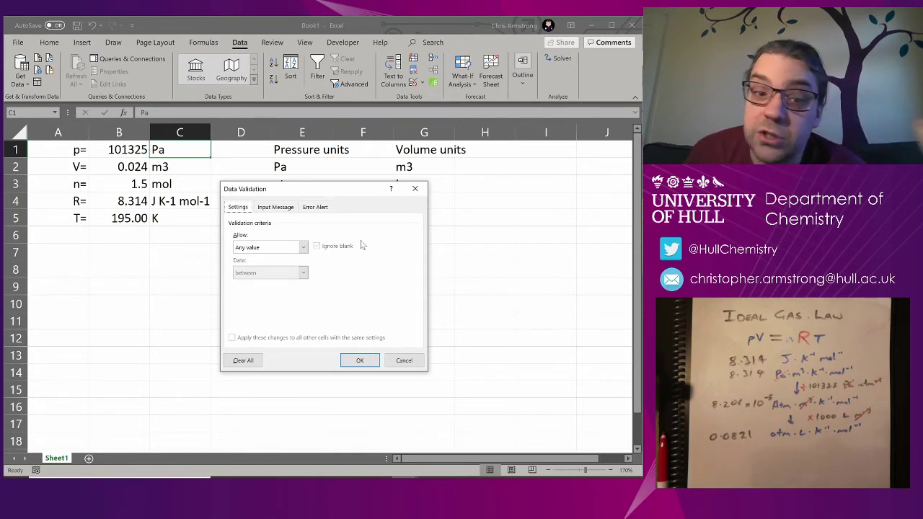
Set C1's validation to a List sourced from E2:E3, offering Pa and atm
left_click(303, 247)
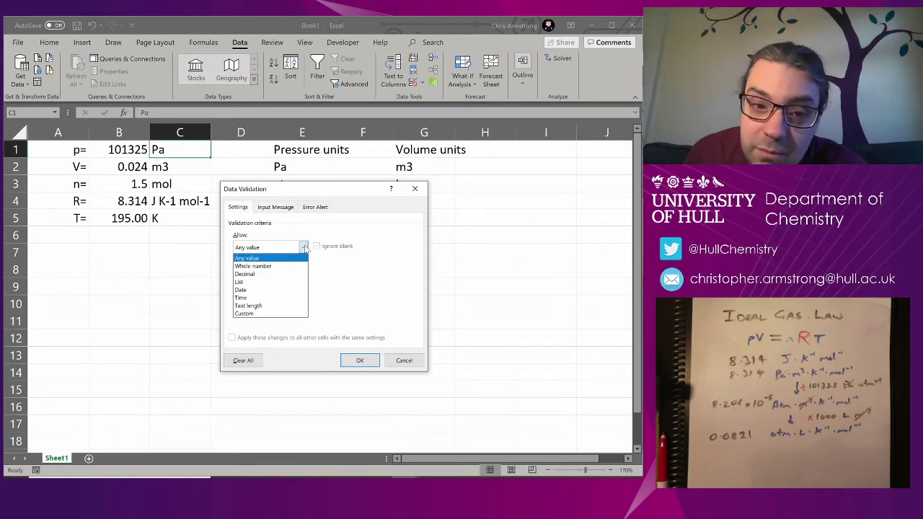
left_click(261, 282)
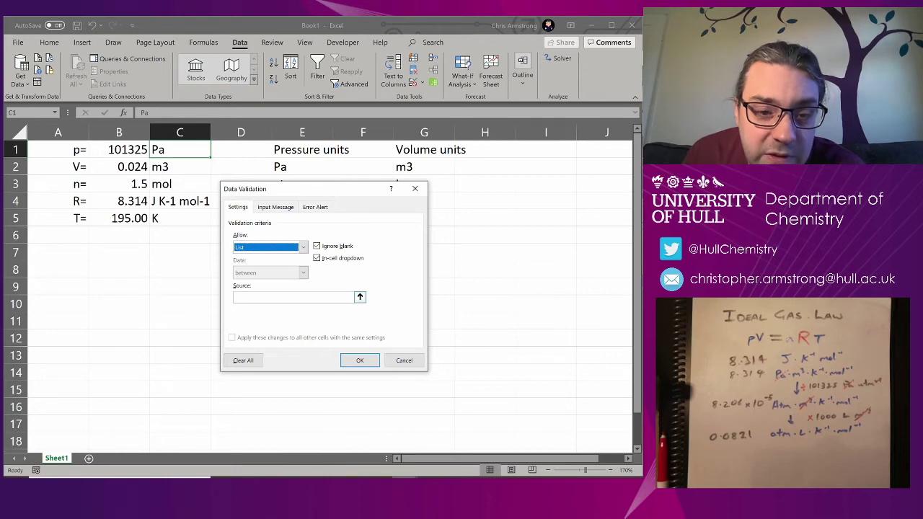
left_click(317, 296)
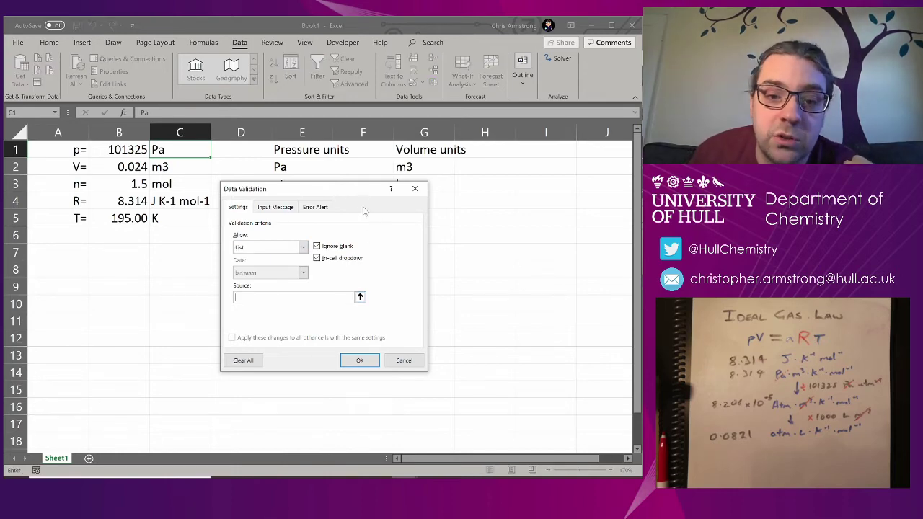
left_click_drag(339, 190, 273, 225)
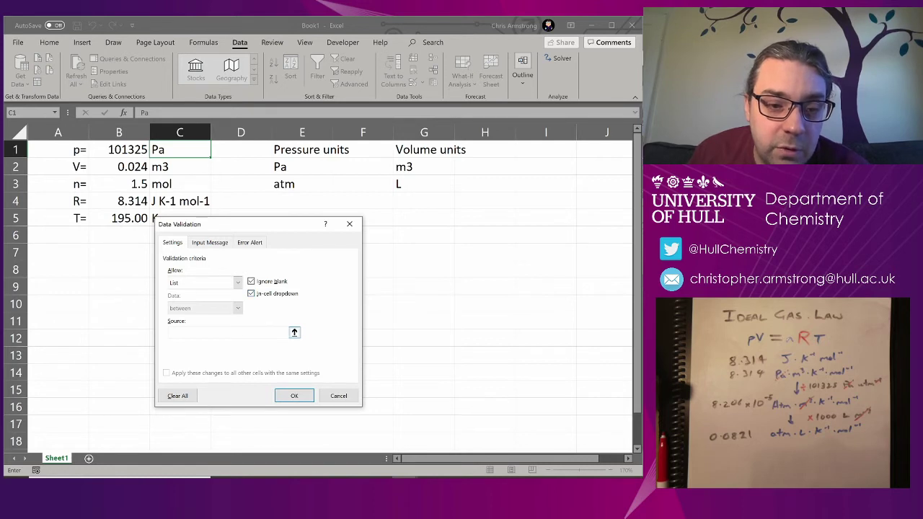
left_click_drag(295, 171, 300, 180)
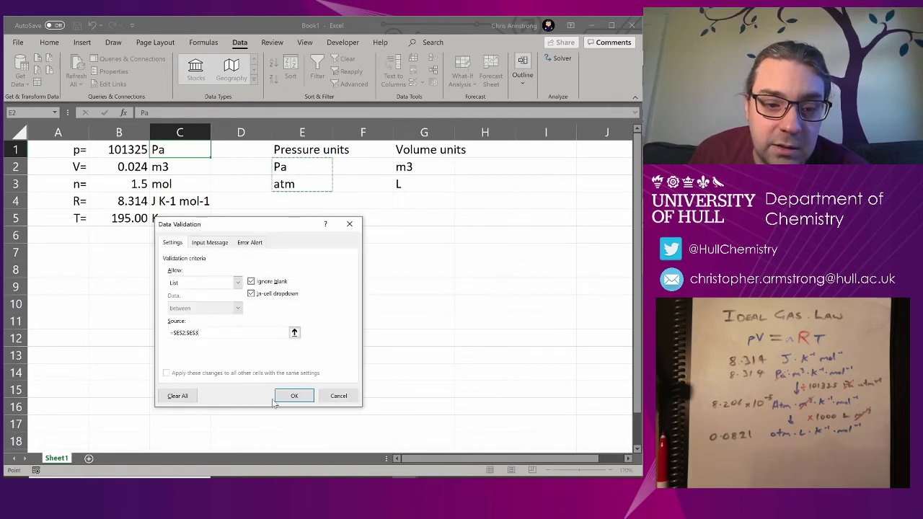
left_click(291, 396)
left_click(196, 167)
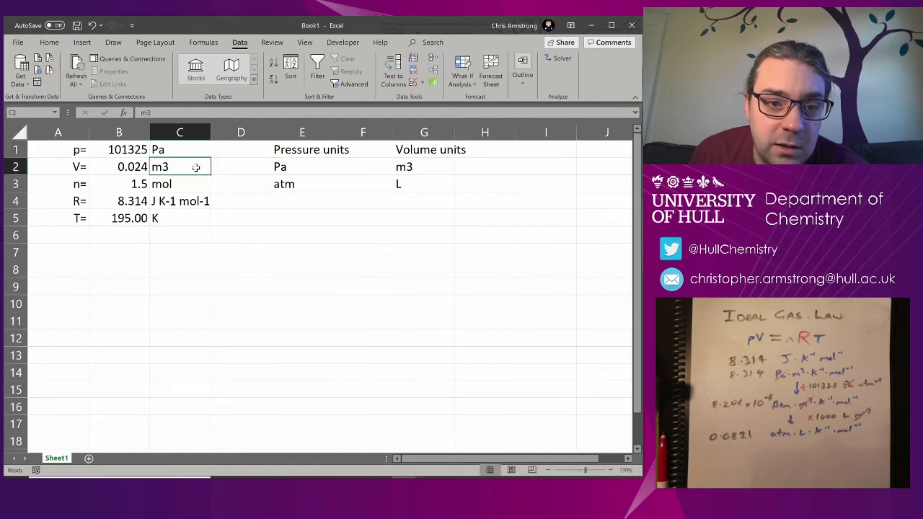
Give C2 List validation with choices m3 and L taken from G2:G3
left_click(424, 82)
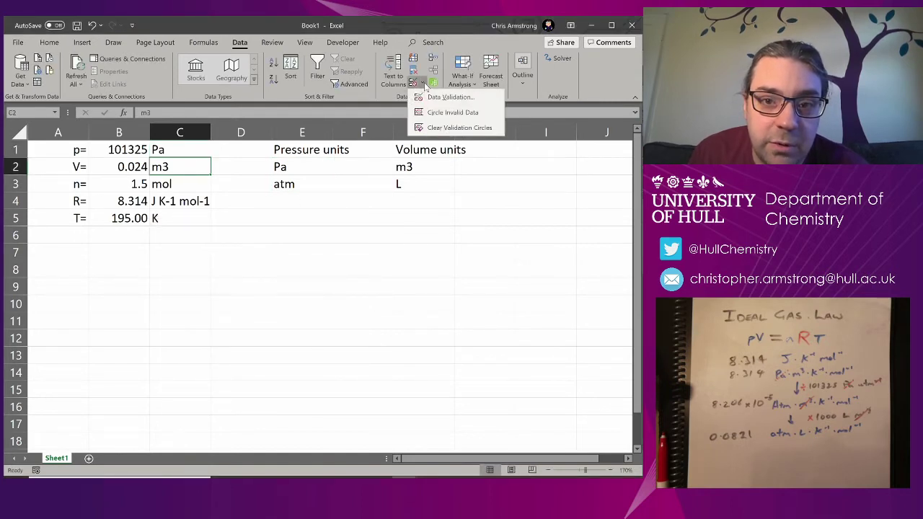
left_click(447, 97)
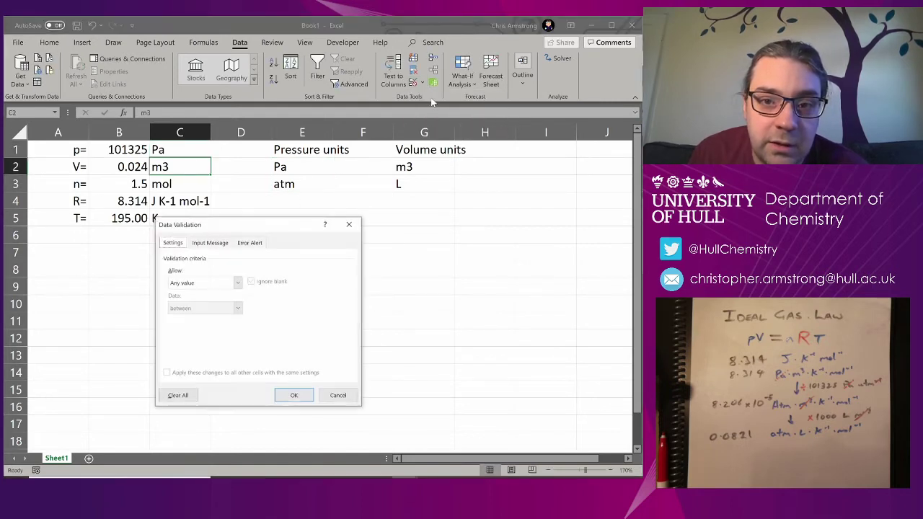
left_click(230, 283)
left_click(216, 317)
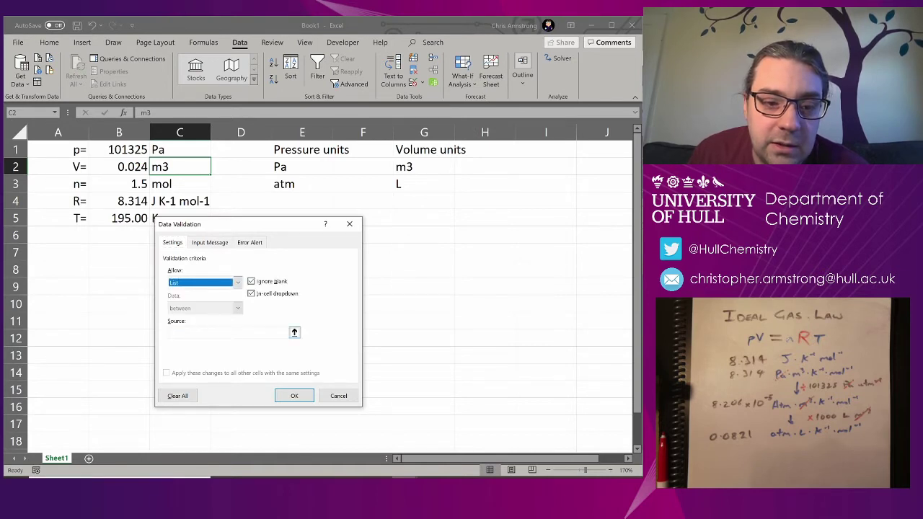
left_click(231, 332)
left_click_drag(434, 170, 434, 182)
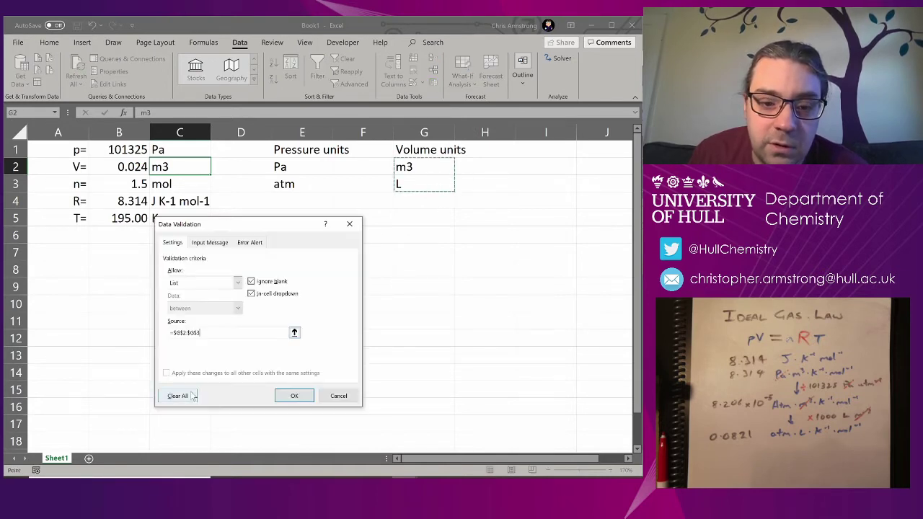
left_click(294, 395)
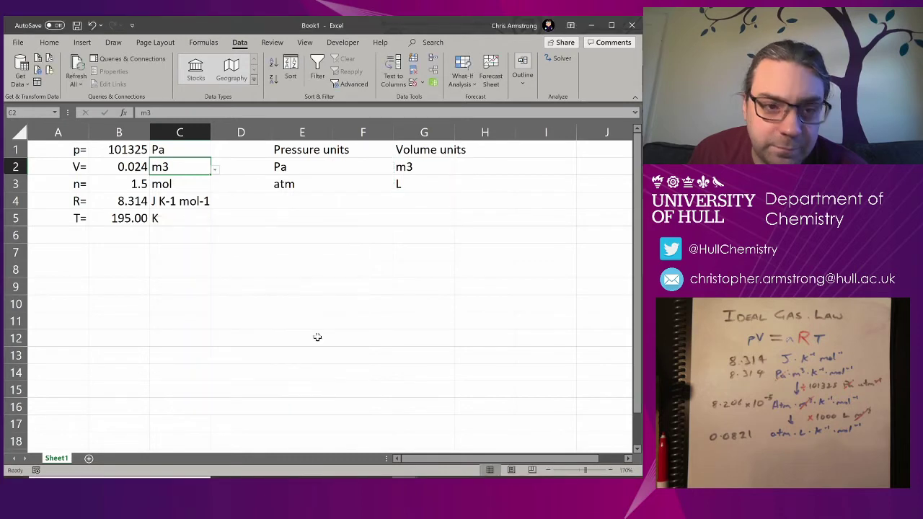
Test C1's dropdown by switching the pressure unit to atm and back to Pa
left_click_drag(310, 172, 308, 183)
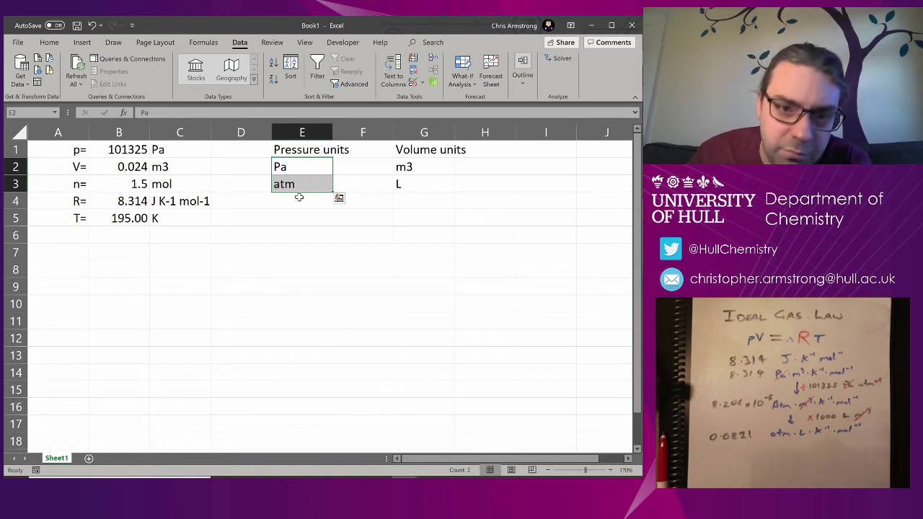
left_click(298, 200)
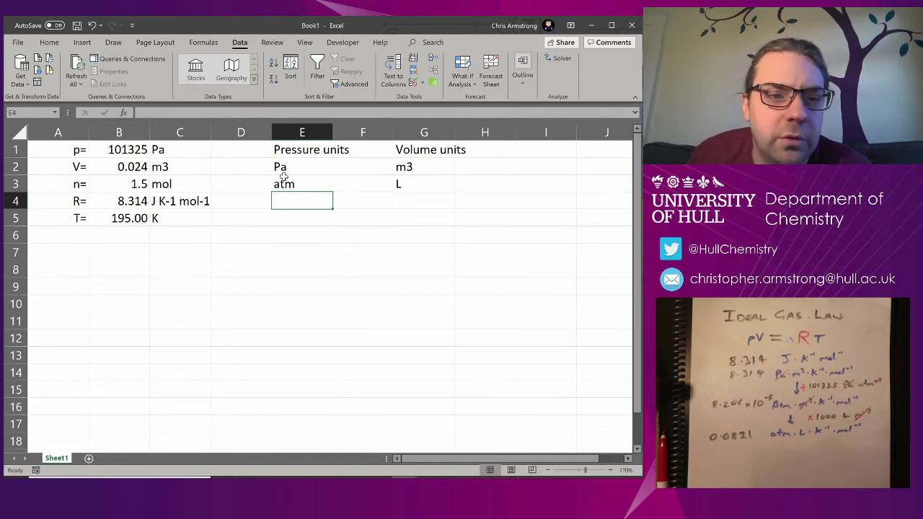
left_click(163, 152)
left_click(216, 153)
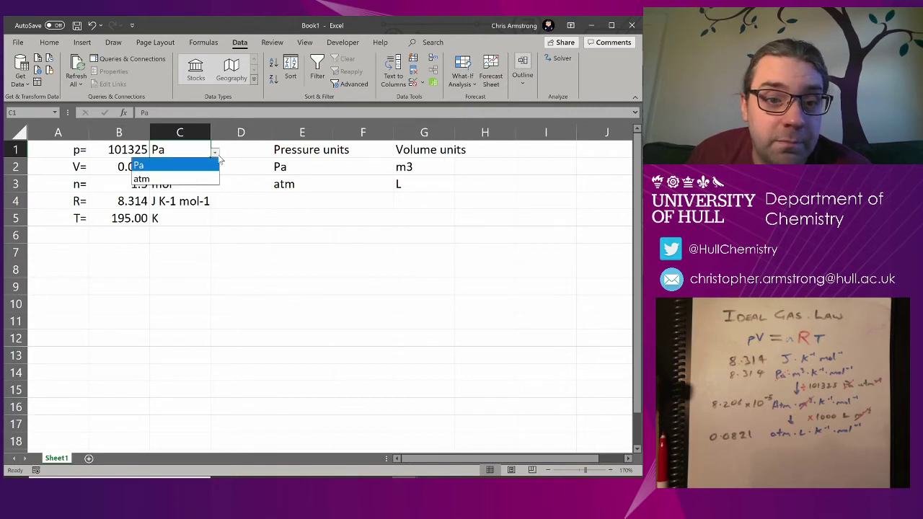
left_click(193, 179)
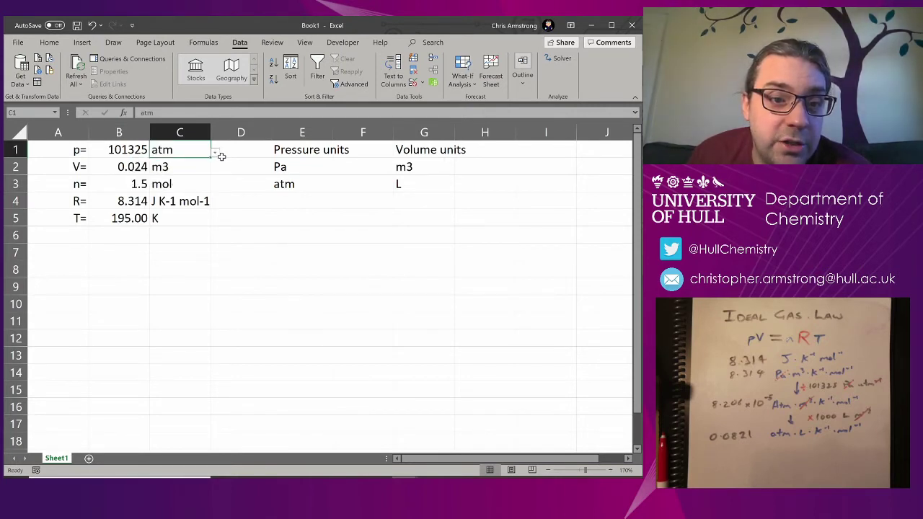
left_click(216, 153)
left_click(200, 164)
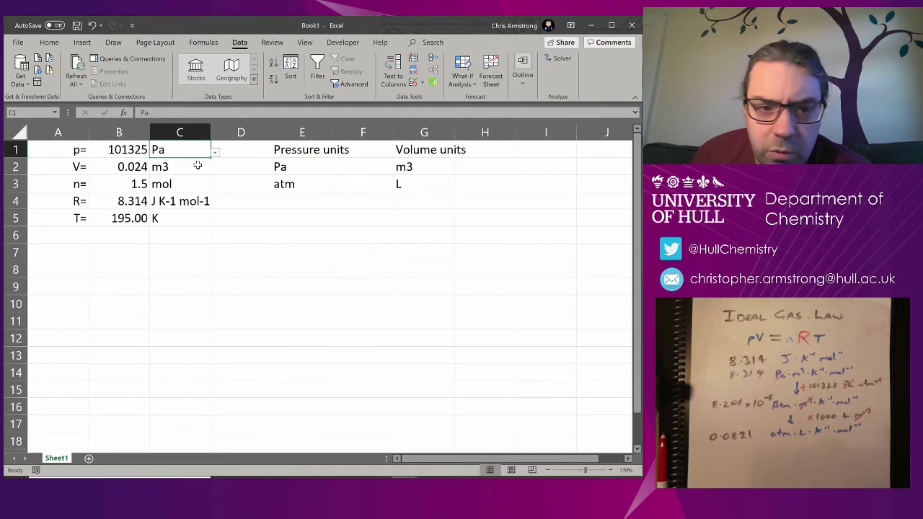
key("Down")
key("Down")
key("Down")
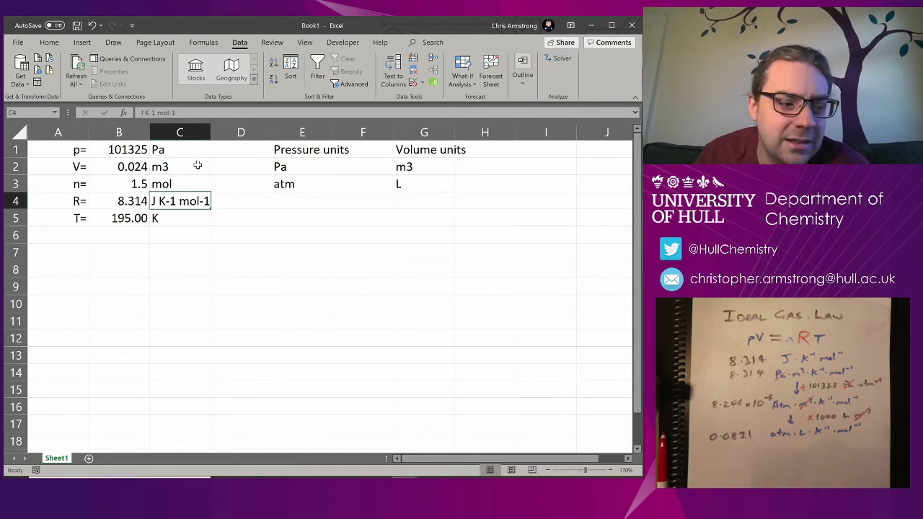
key("Left")
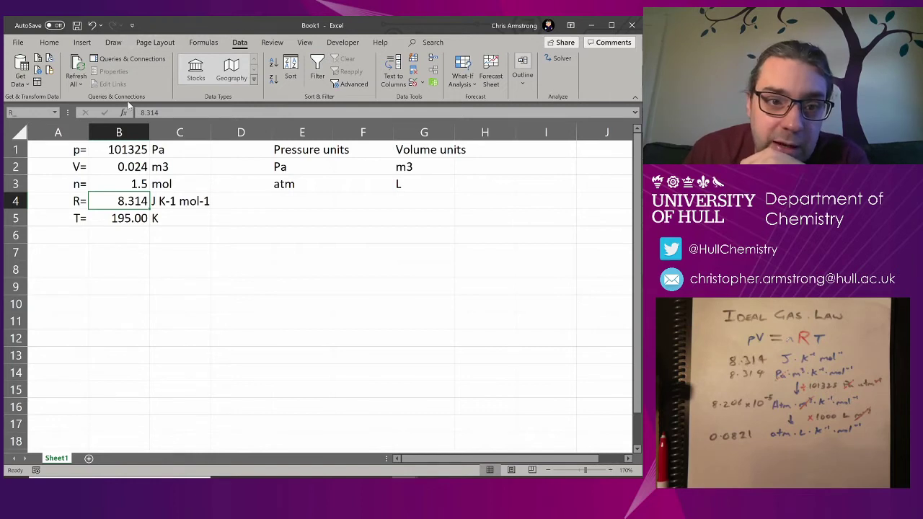
Turn R in B4 into =8.314*IF(C2="L",1000,1) so it scales with the volume unit
key("F2")
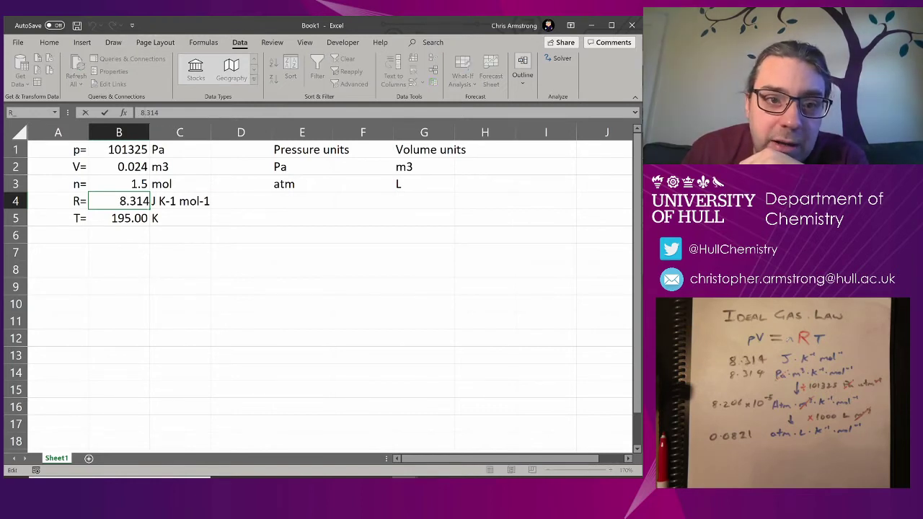
key("Home")
type("=")
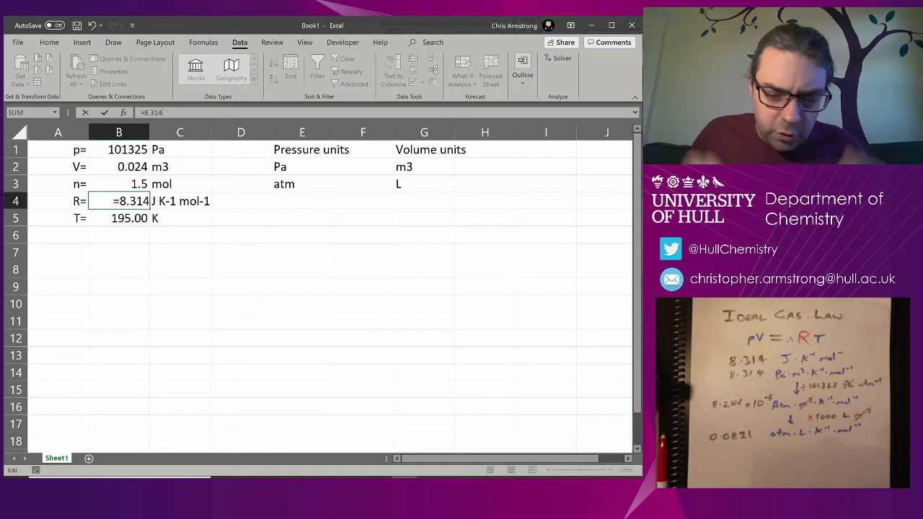
type("*")
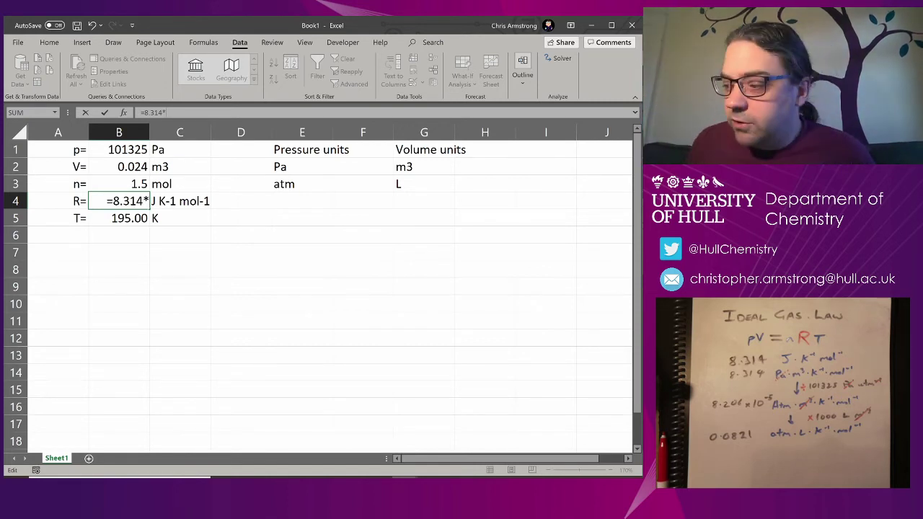
type("1000")
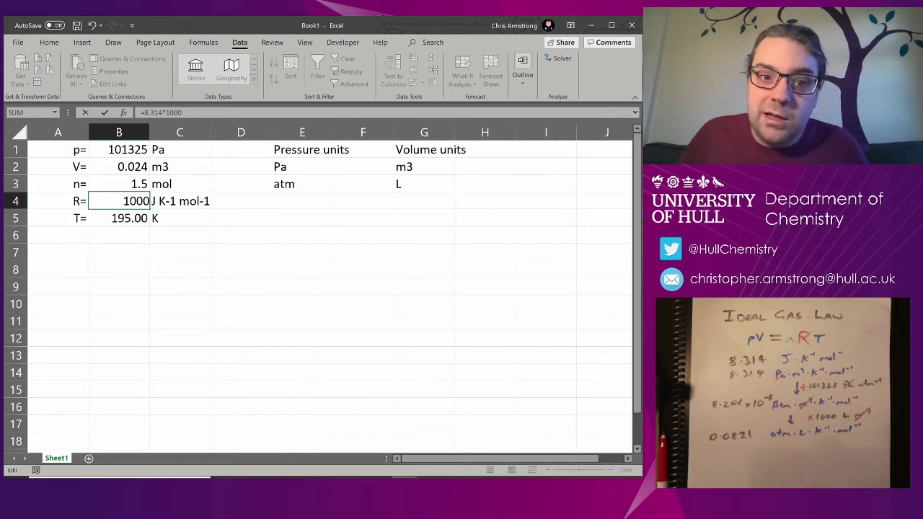
key("BackSpace")
key("BackSpace")
key("BackSpace")
key("BackSpace")
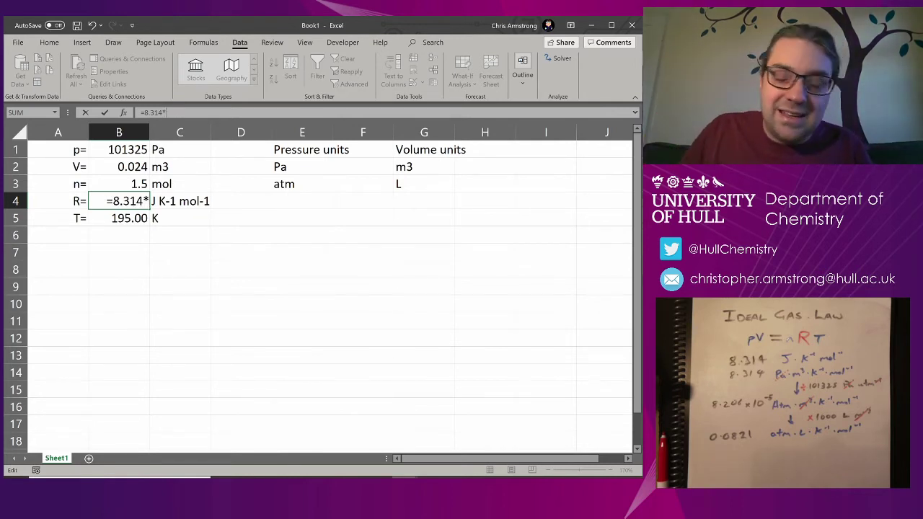
type("IF")
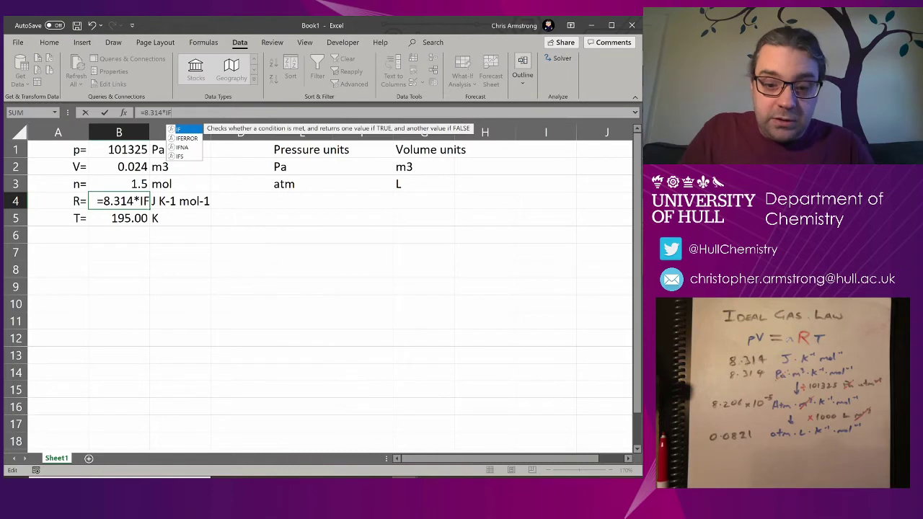
type("(")
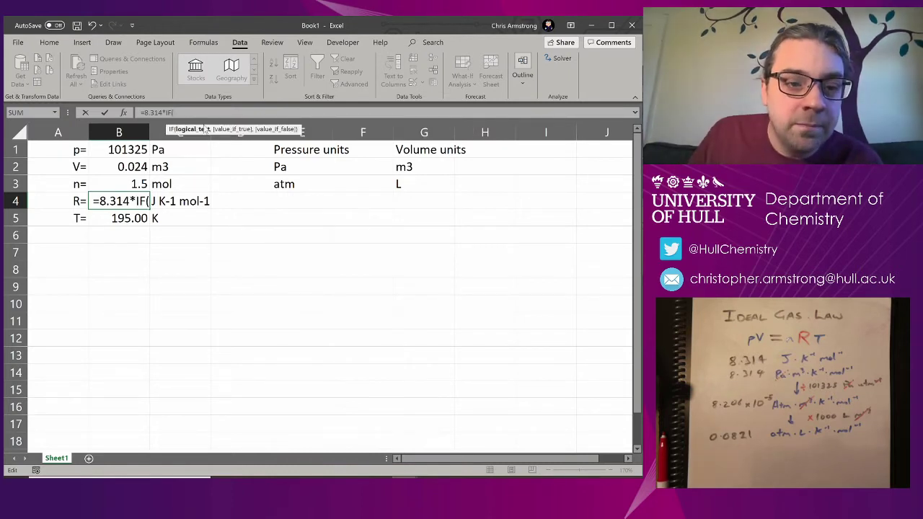
left_click(176, 167)
type("=")
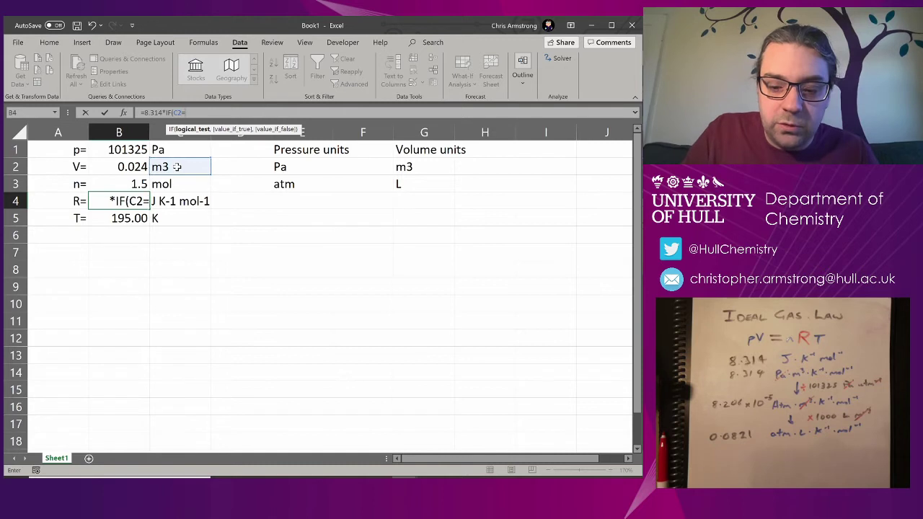
type("\"")
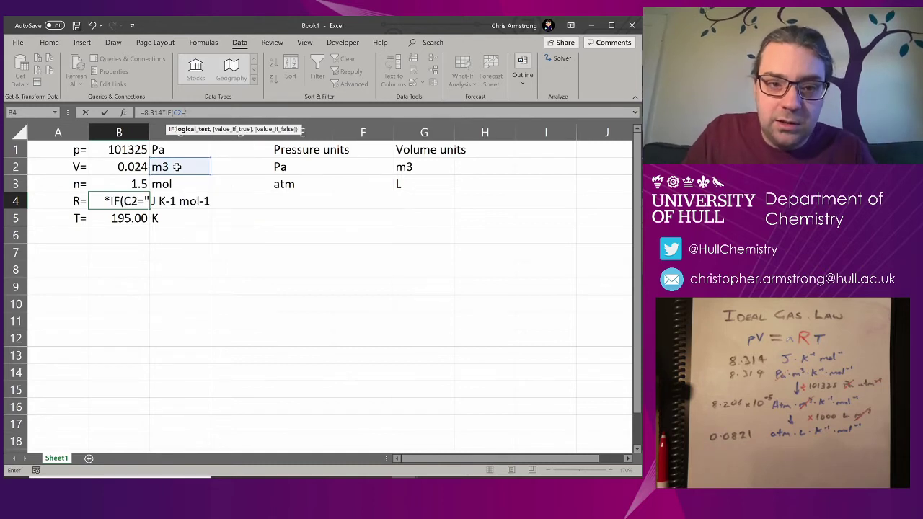
type("L\"")
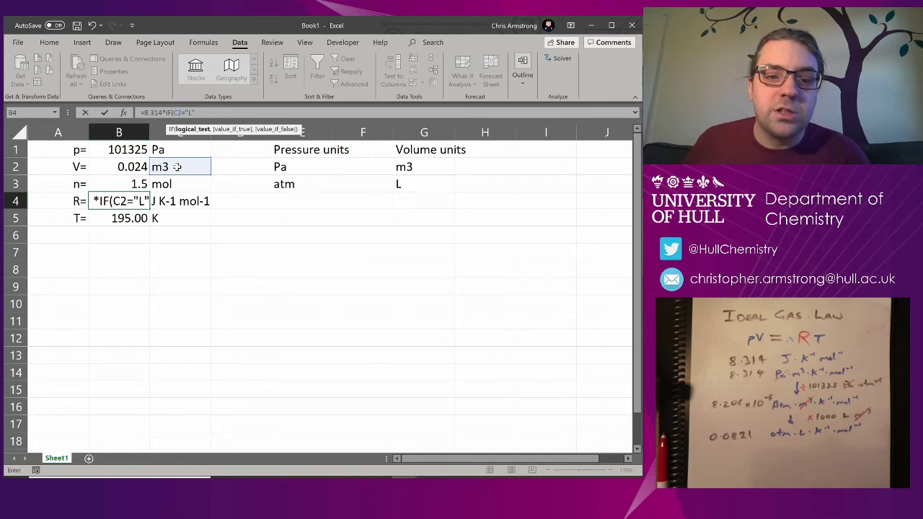
type(",")
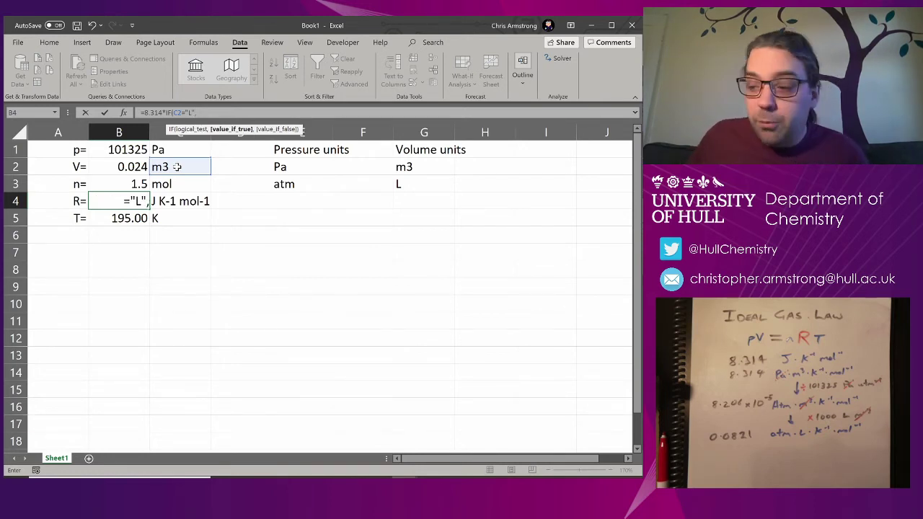
type("1000,")
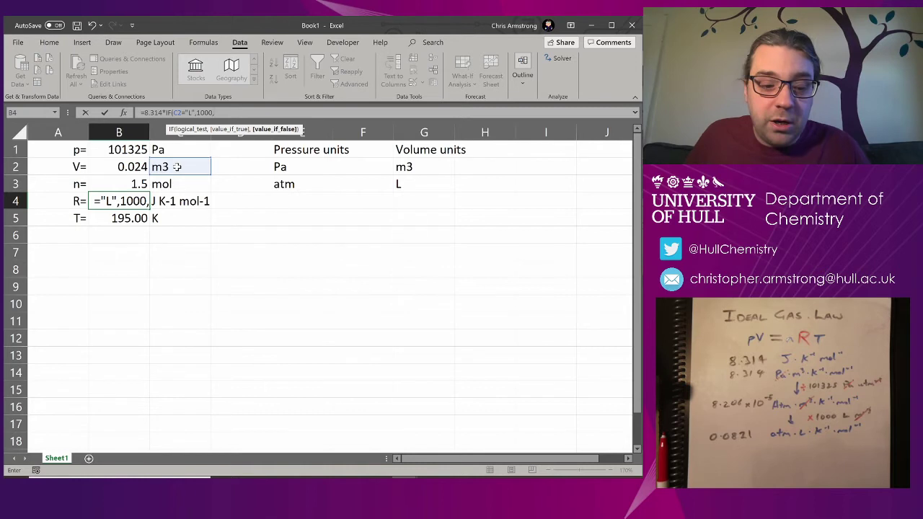
type("1")
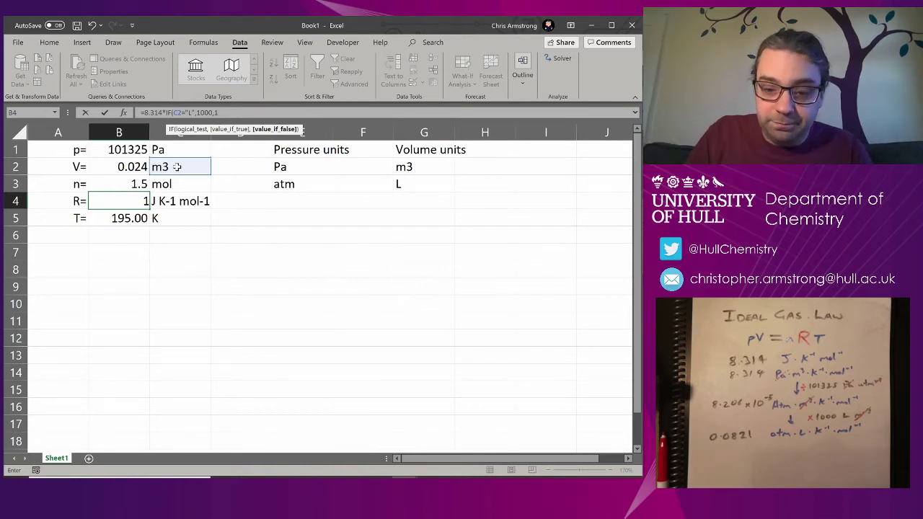
type(")")
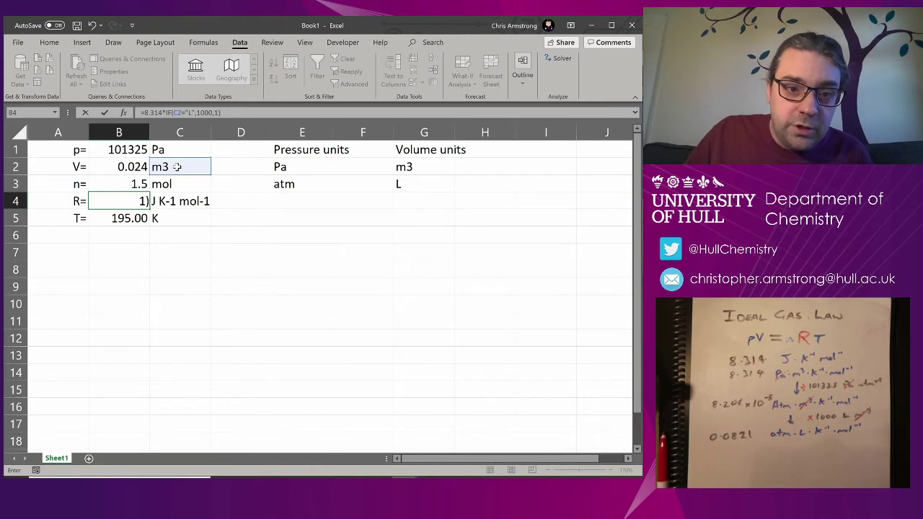
key("Return")
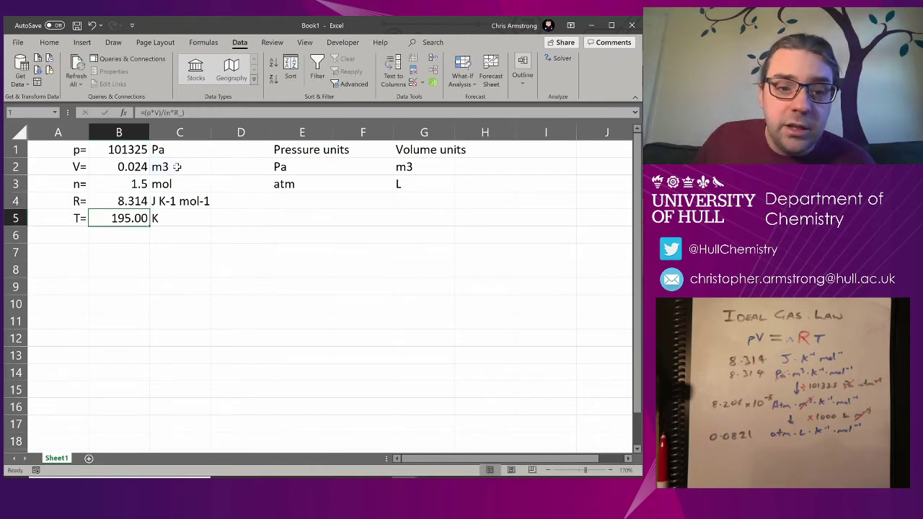
Switch C2's volume unit to L to see R become 8314, then undo back to m3
key("Up")
key("Up")
key("Up")
key("Right")
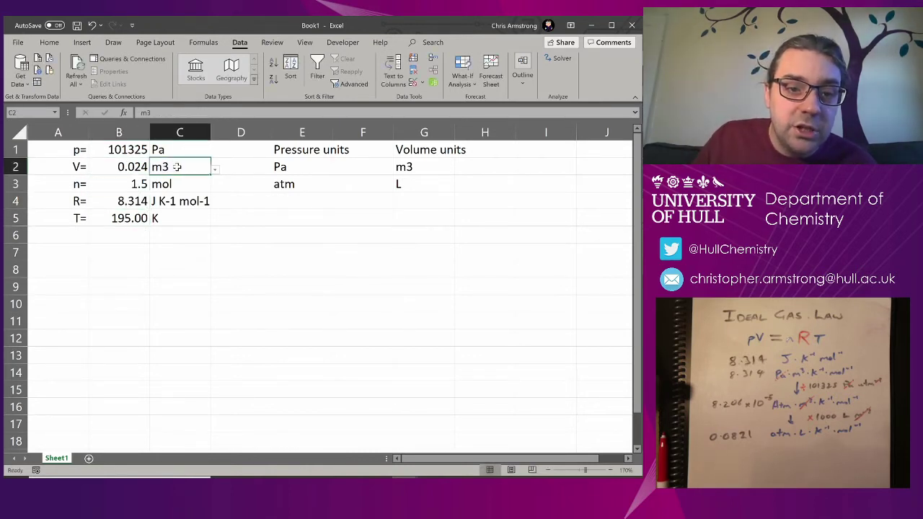
left_click(215, 168)
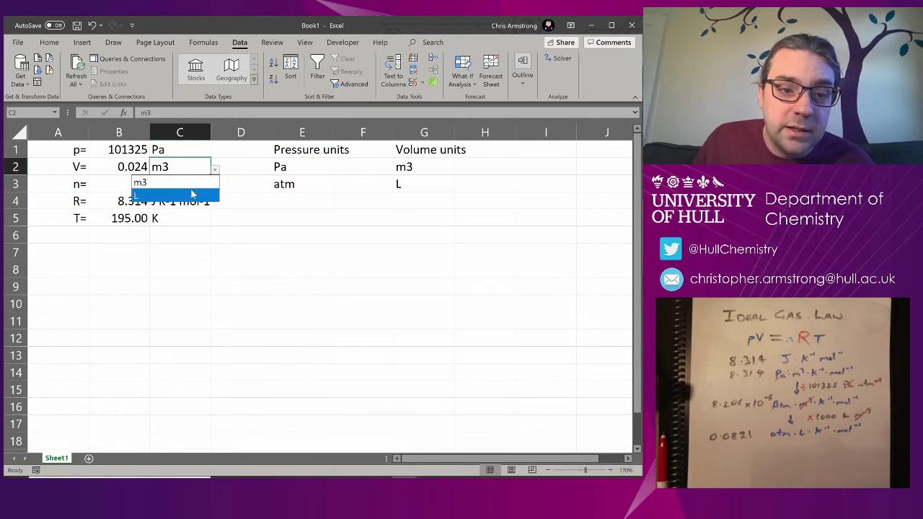
left_click(192, 195)
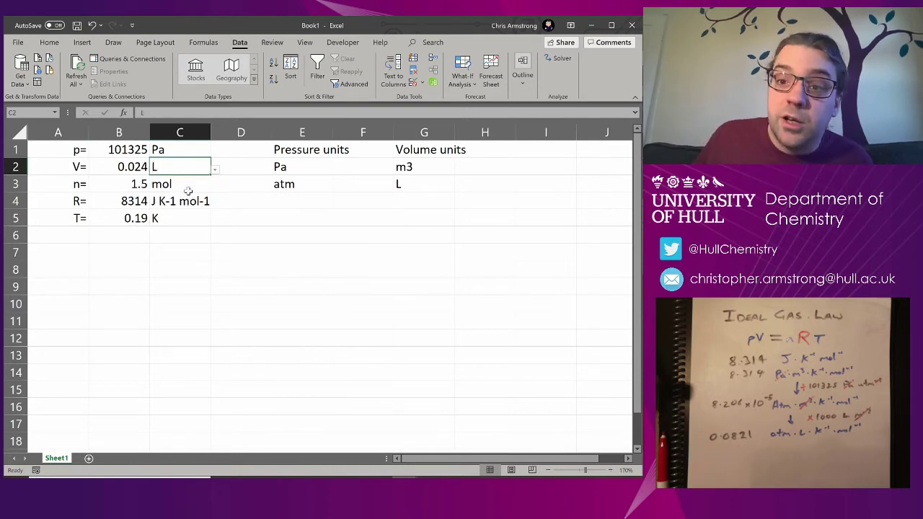
key("ctrl+z")
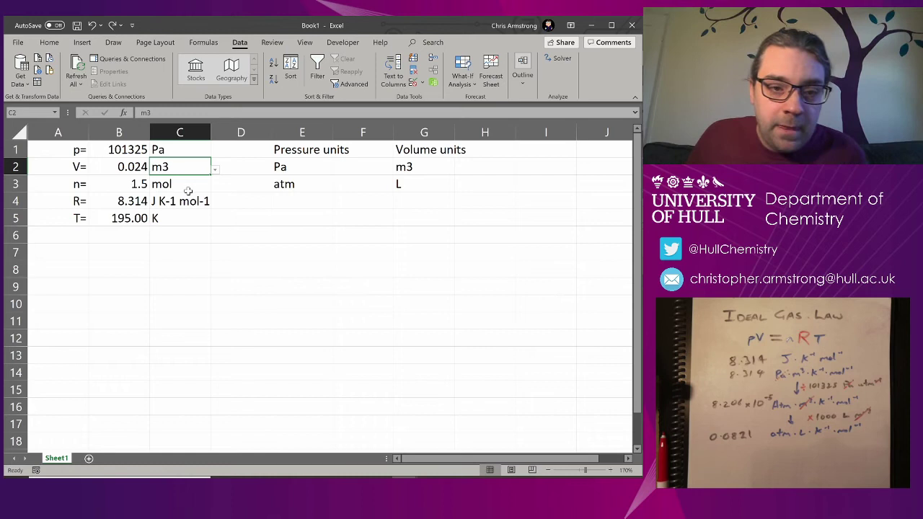
left_click(142, 201)
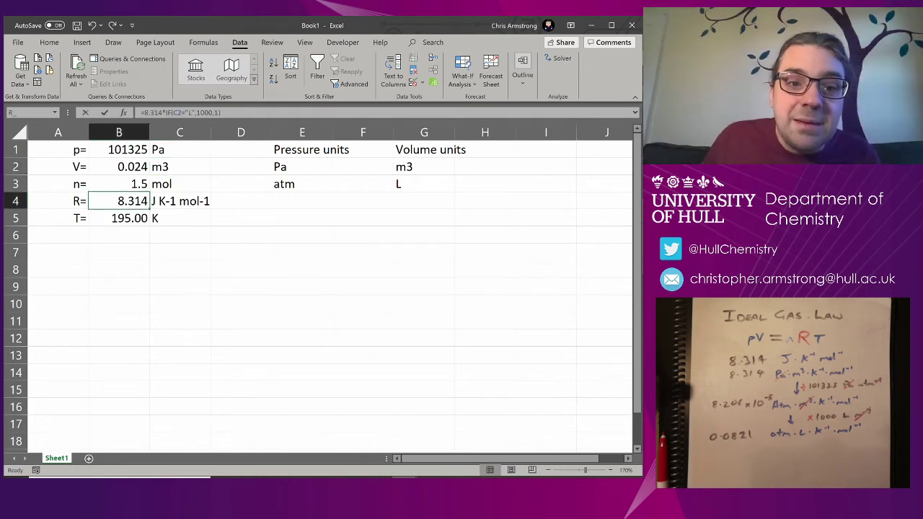
Append /IF(C1="atm",101325,1) to R's formula in B4
double_click(141, 201)
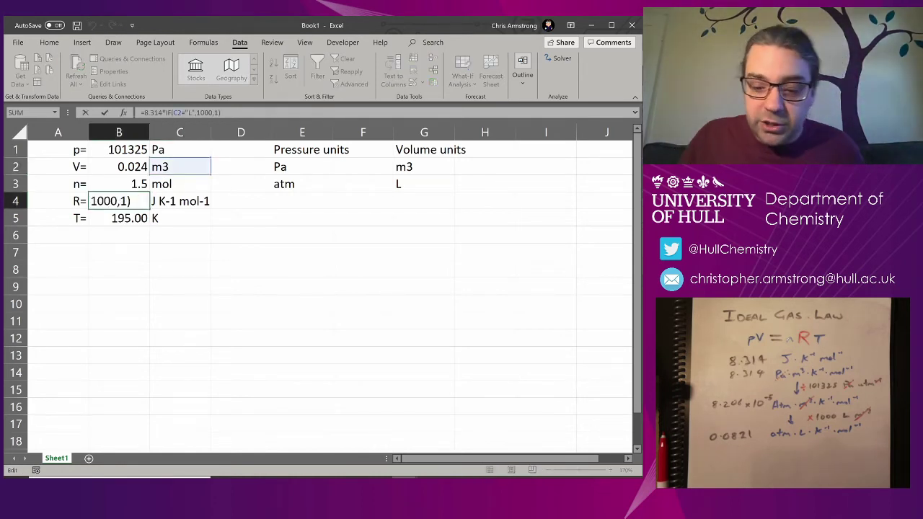
type("/IF(")
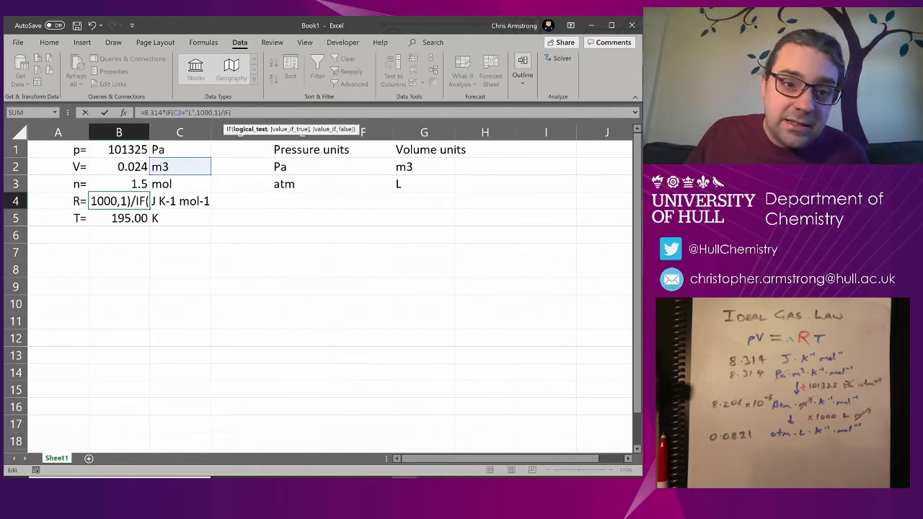
left_click(183, 146)
type("=")
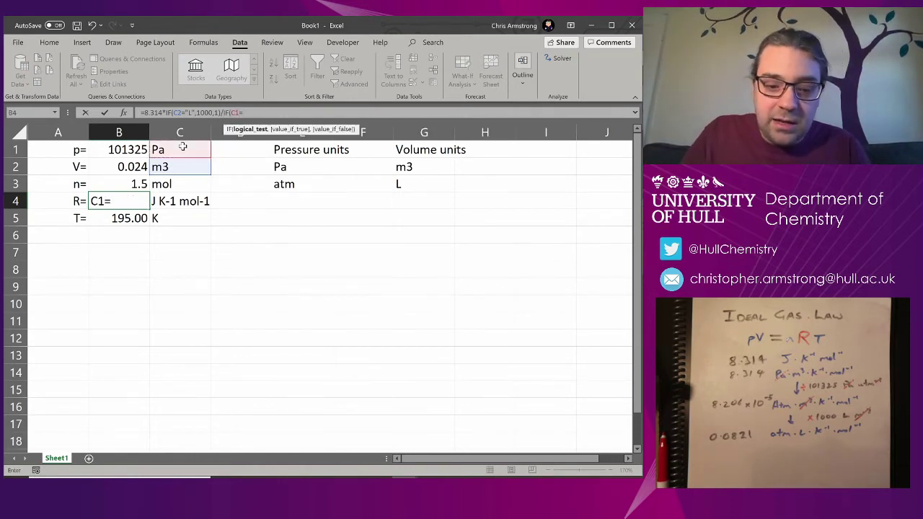
type("\"atm")
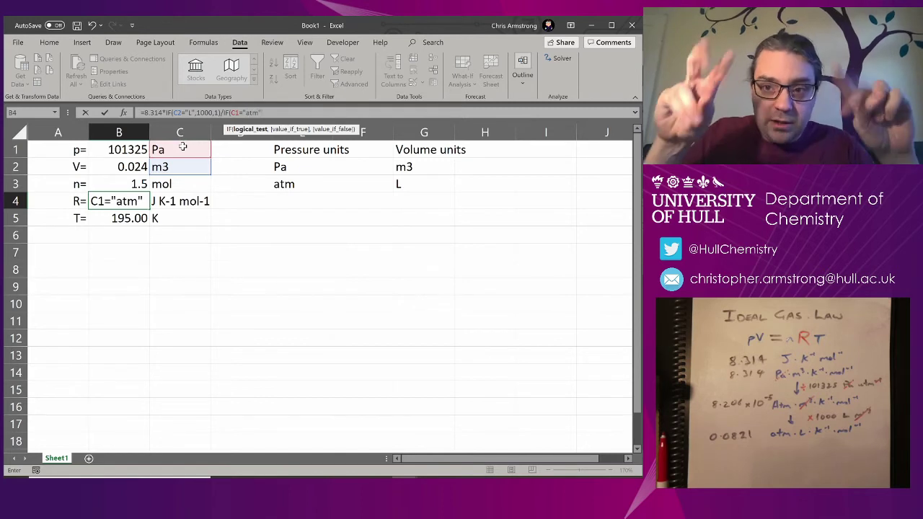
type("\",")
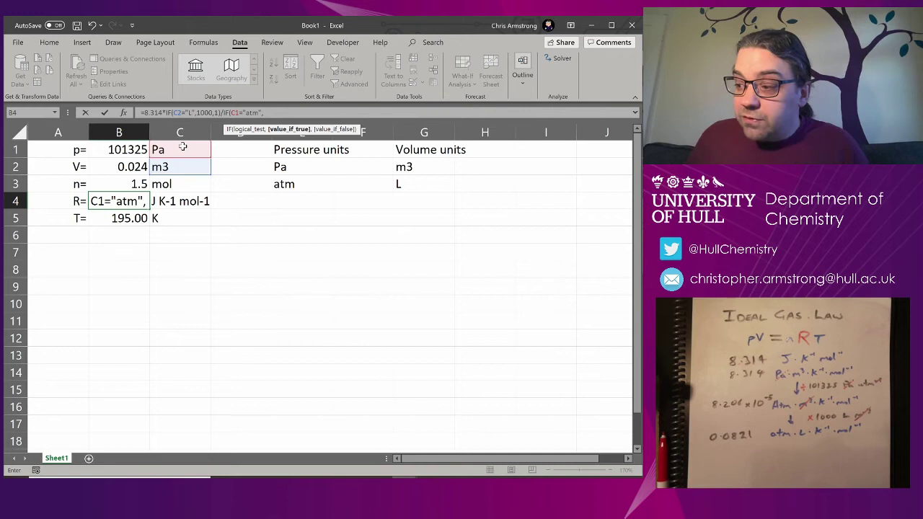
type("10")
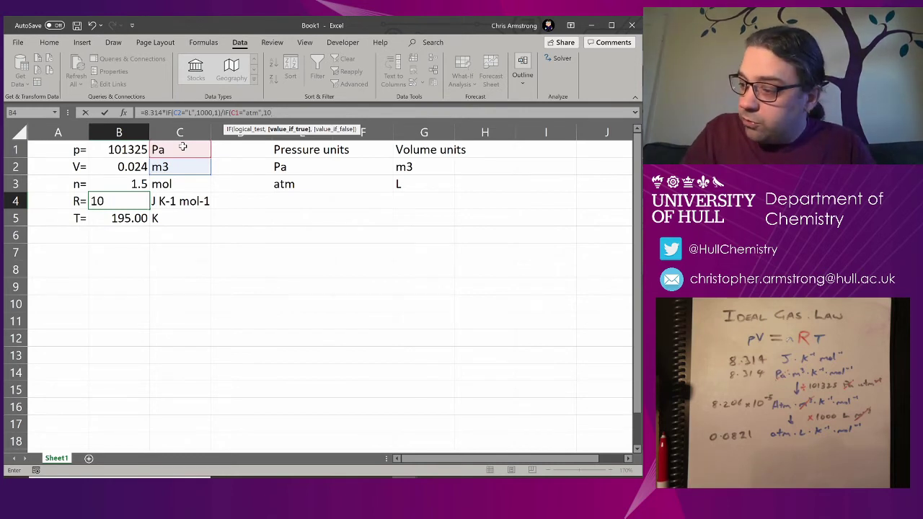
type("1325")
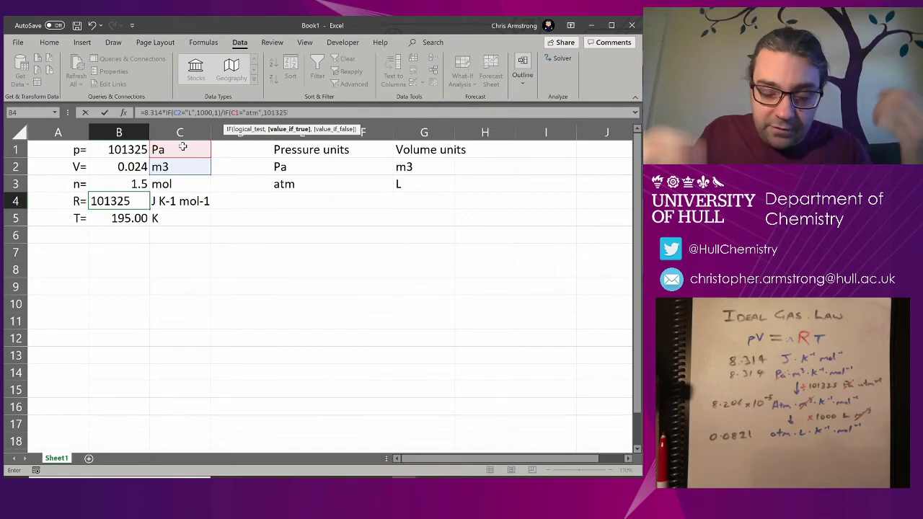
type(",1")
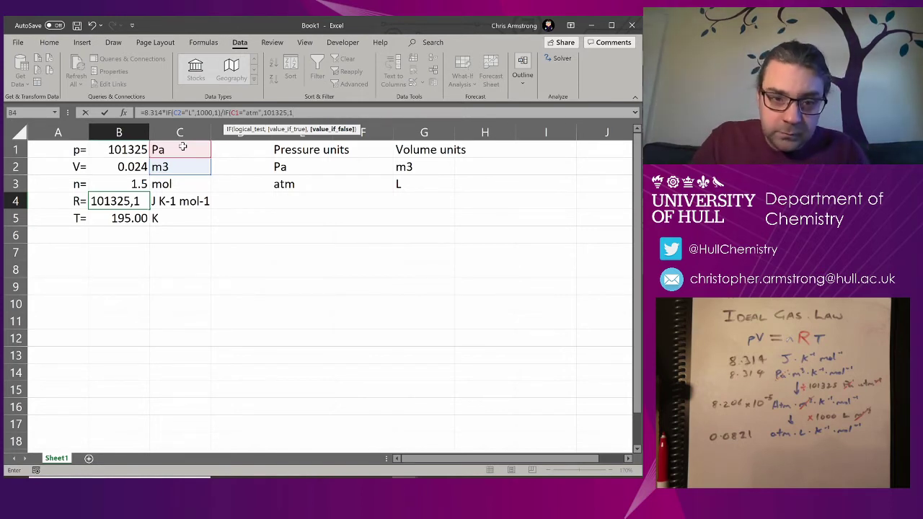
type(")")
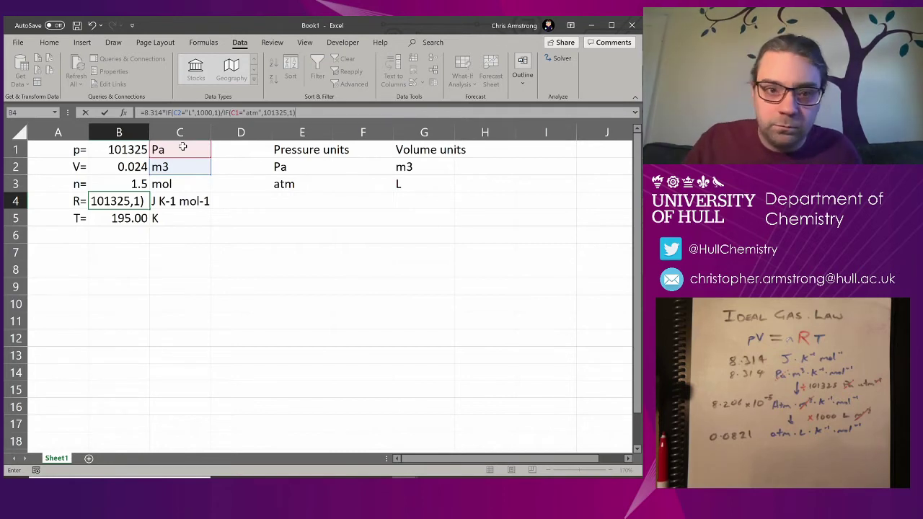
key("Return")
key("Up")
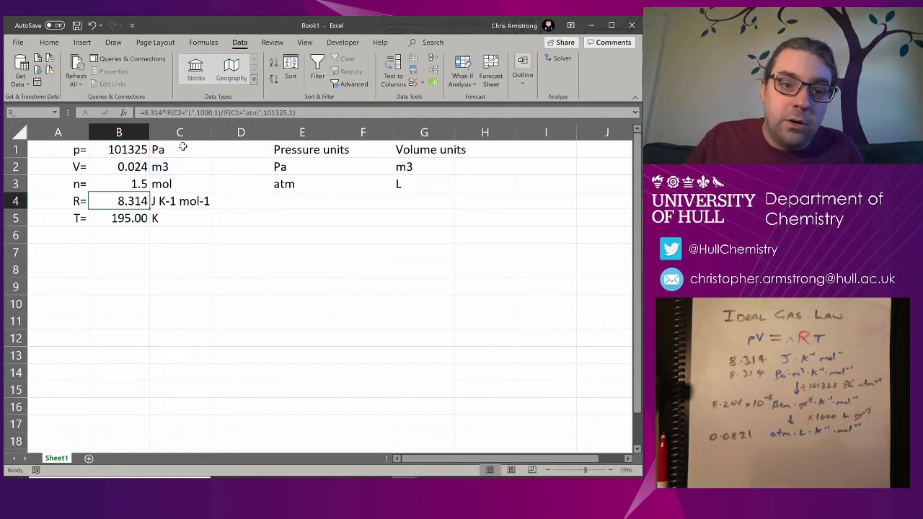
key("Right")
Choose atm for C1 and L for C2, then check that R in B4 reads 0.082053
left_click(184, 147)
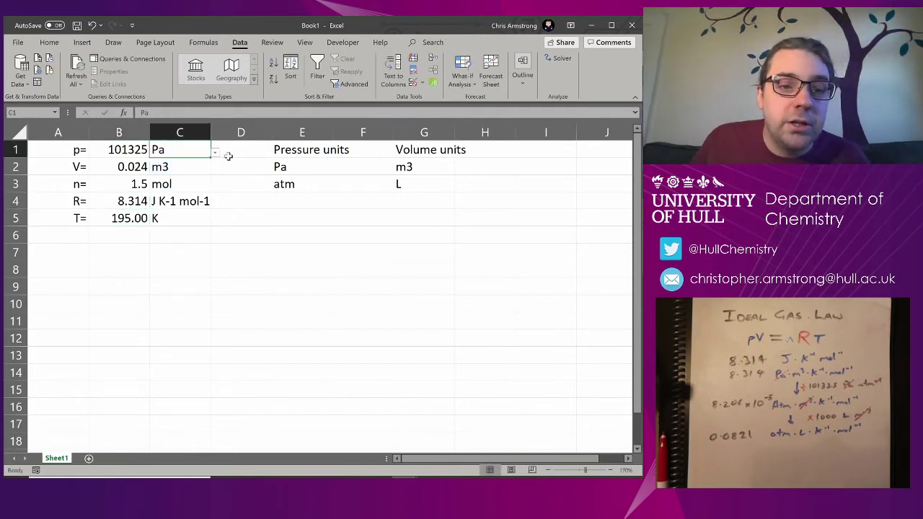
left_click(193, 177)
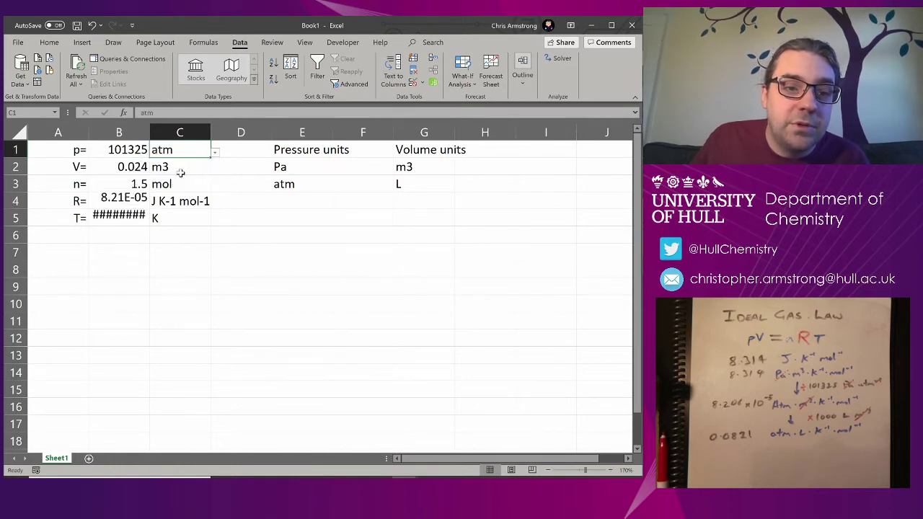
left_click(188, 168)
left_click(215, 169)
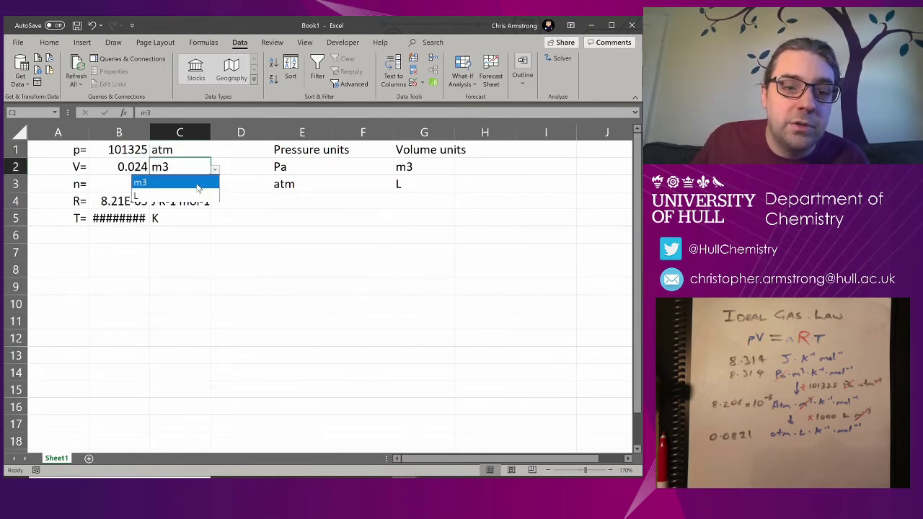
left_click(194, 191)
left_click(205, 186)
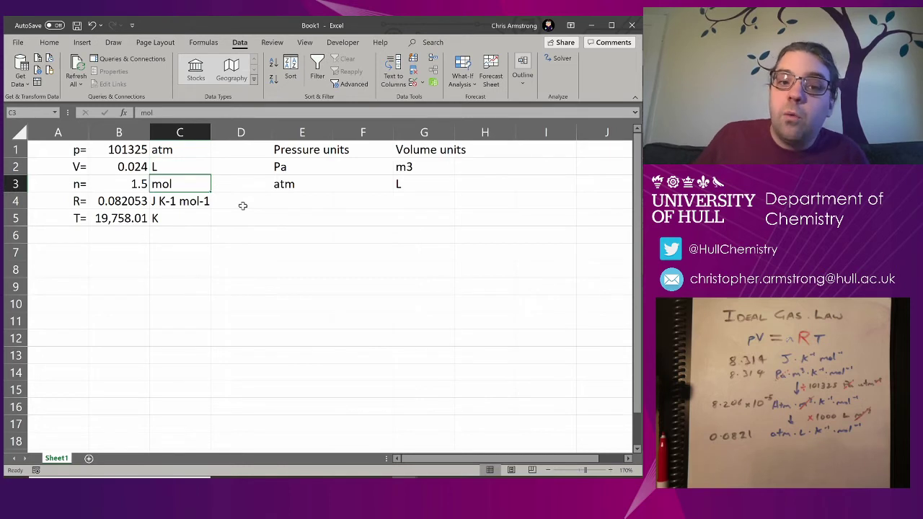
key("Down")
key("Left")
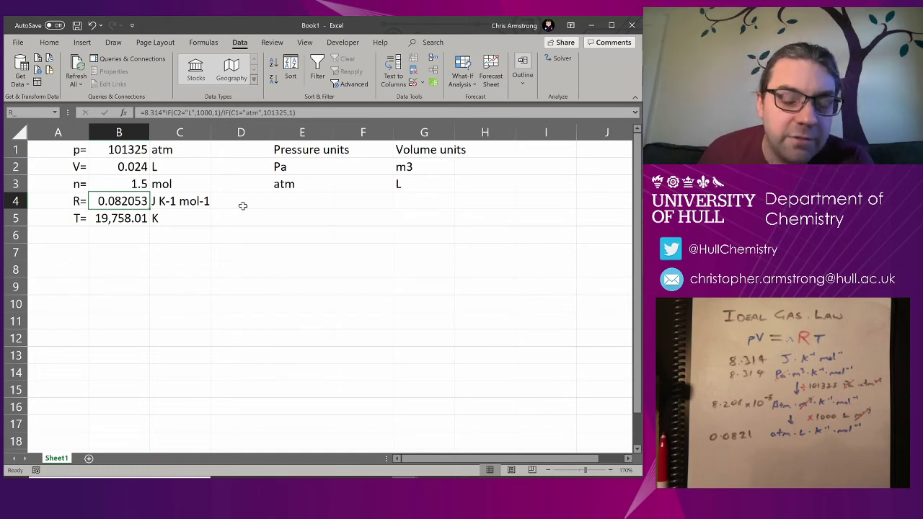
Replace C4's J units text with a formula starting from the pressure unit in C1
key("Right")
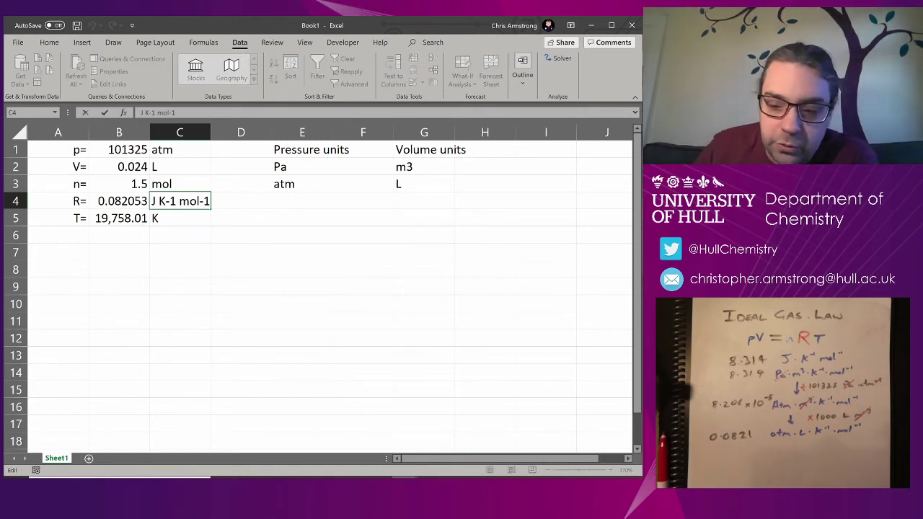
key("F2")
key("Home")
key("Delete")
key("Delete")
type("=")
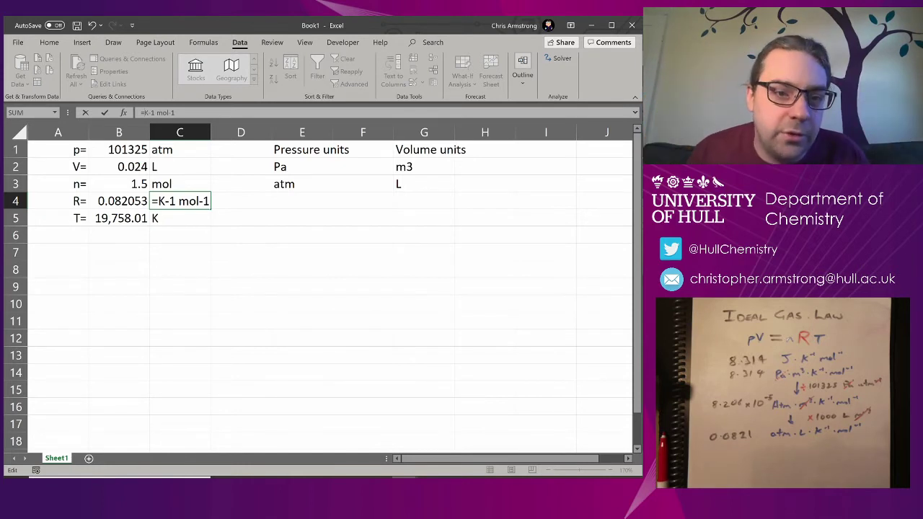
left_click(175, 147)
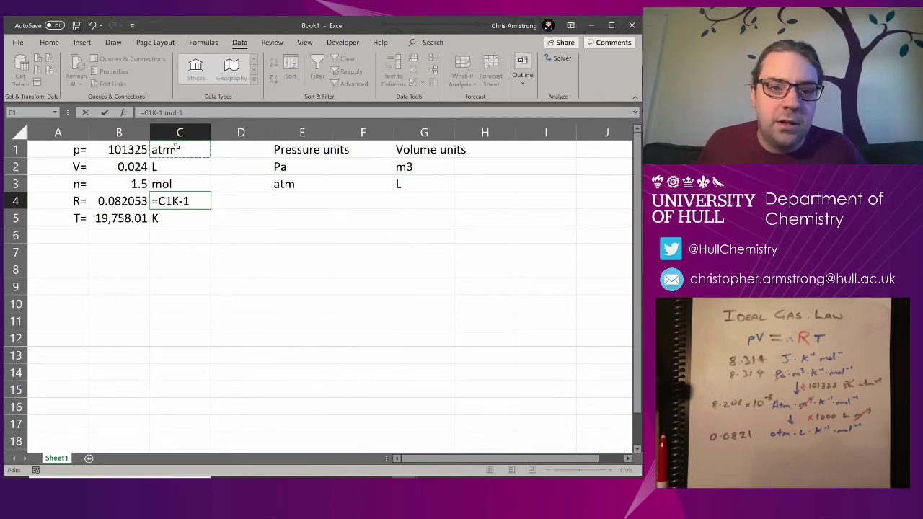
type("&")
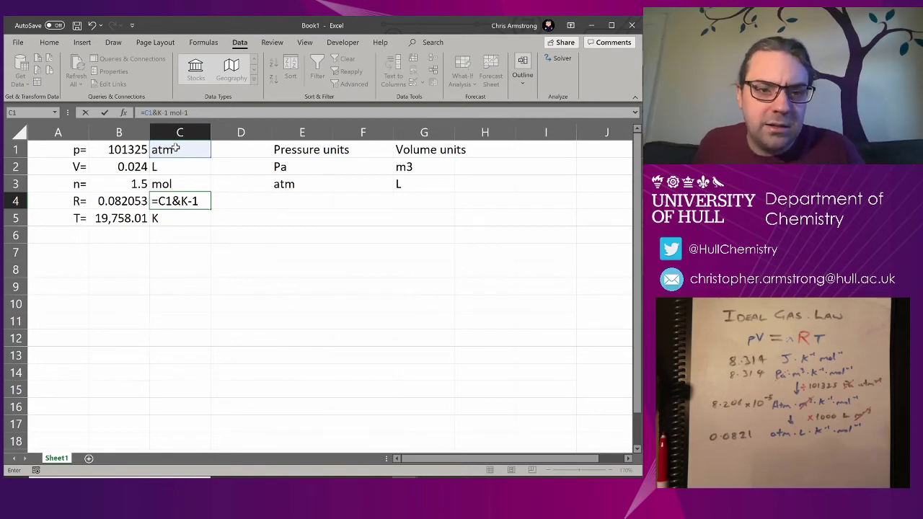
Complete C4's label formula as =C1&" "&C2&" K-1 mol-1"
type("\" \"")
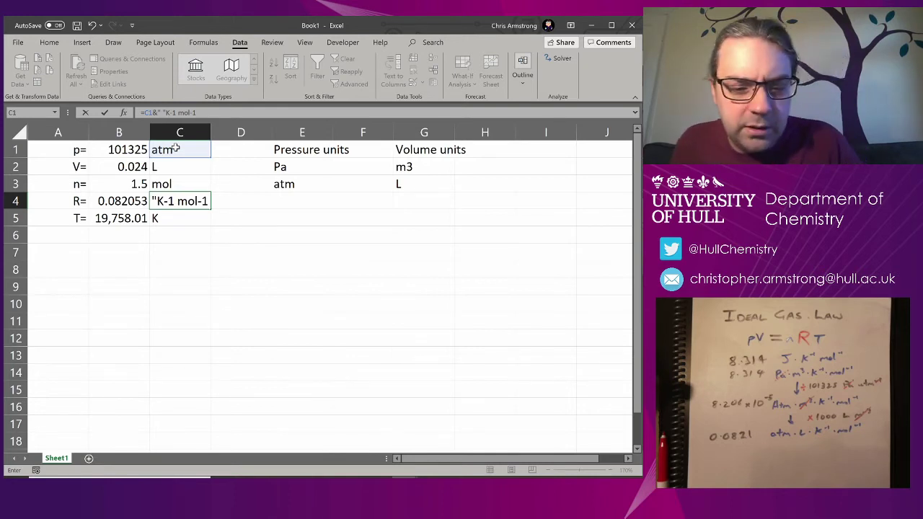
type("&")
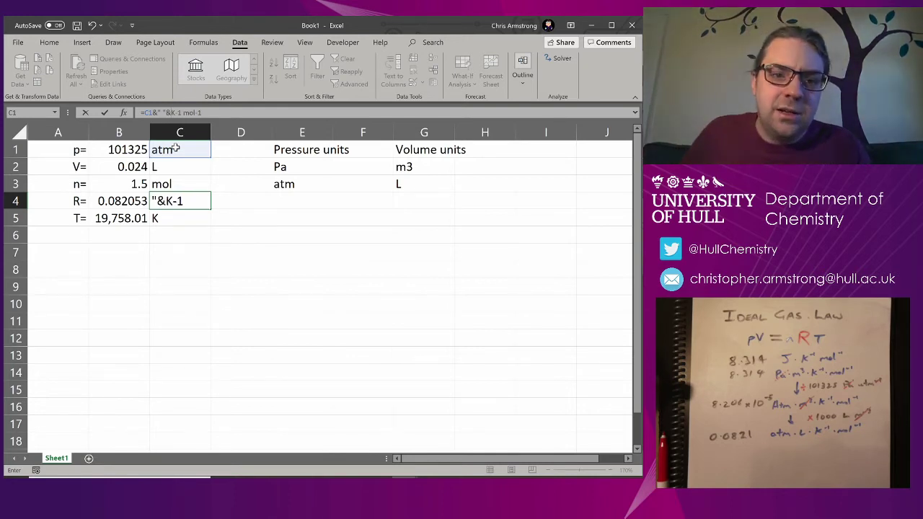
left_click(184, 166)
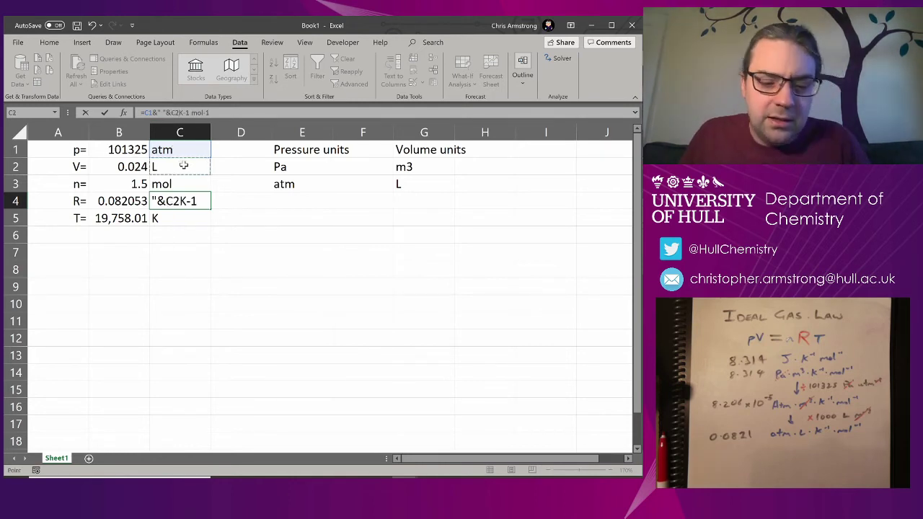
type("&\"")
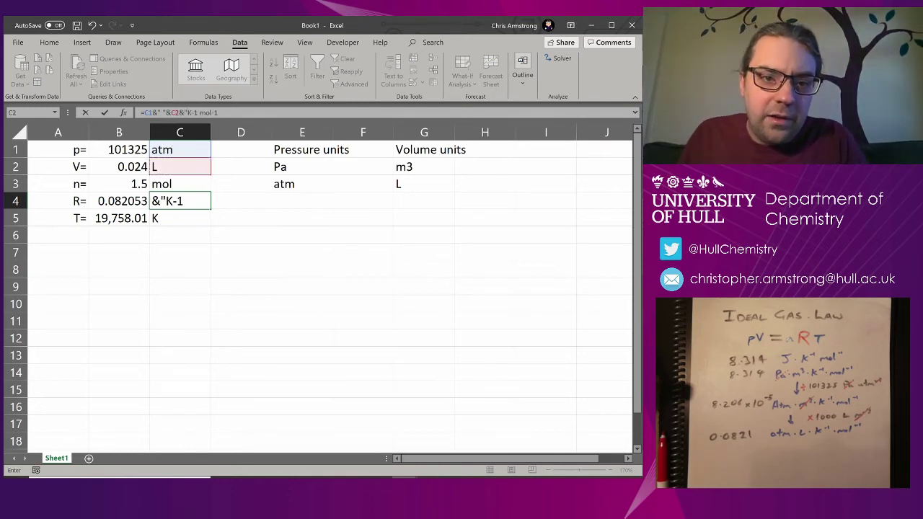
key("F2")
key("End")
type("\"")
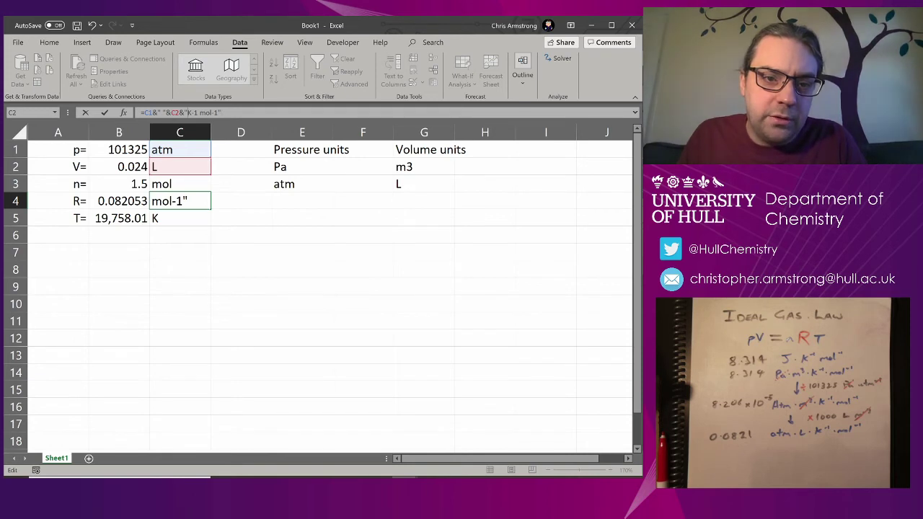
left_click(151, 202)
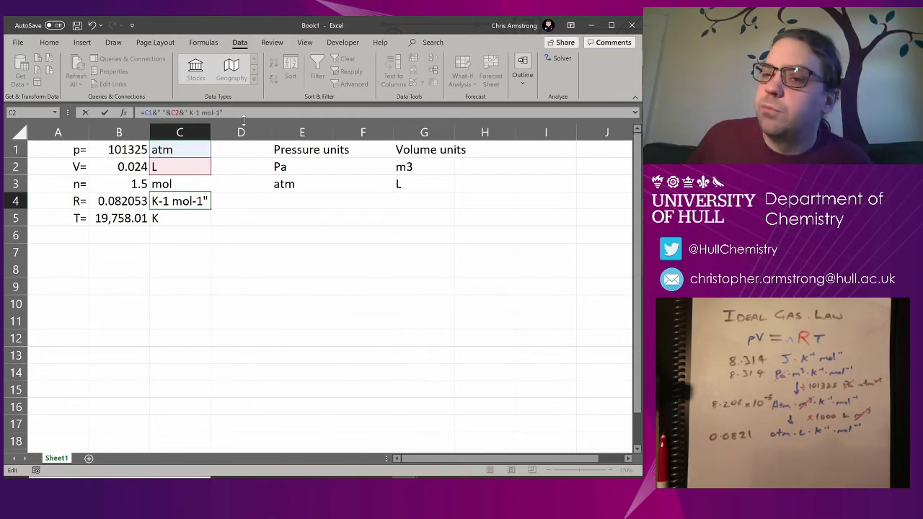
key("Return")
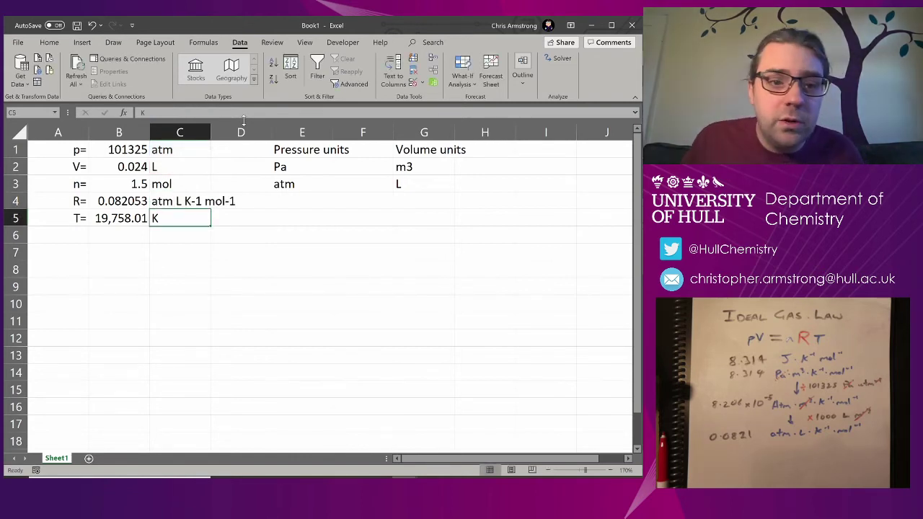
Choose Pa in C1 and m3 in C2, then check C4 reads Pa m3 K-1 mol-1
left_click(206, 150)
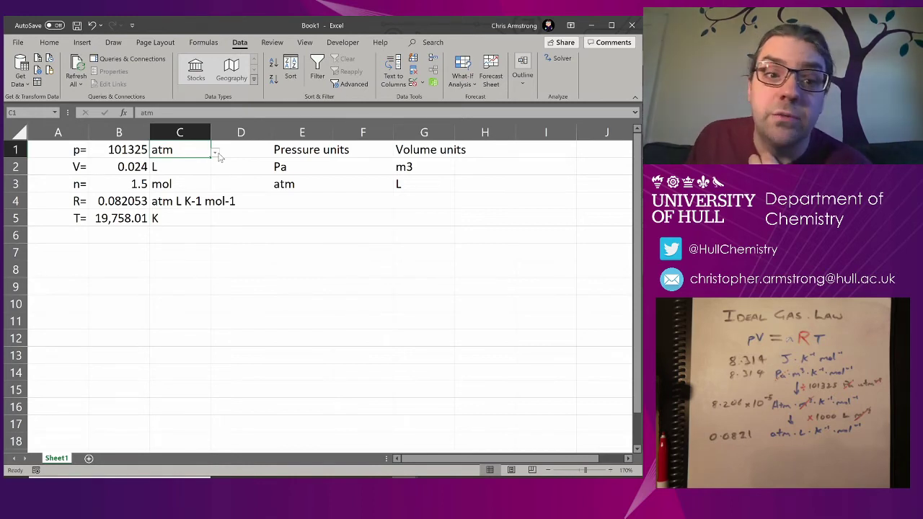
left_click(215, 154)
left_click(205, 160)
left_click(208, 163)
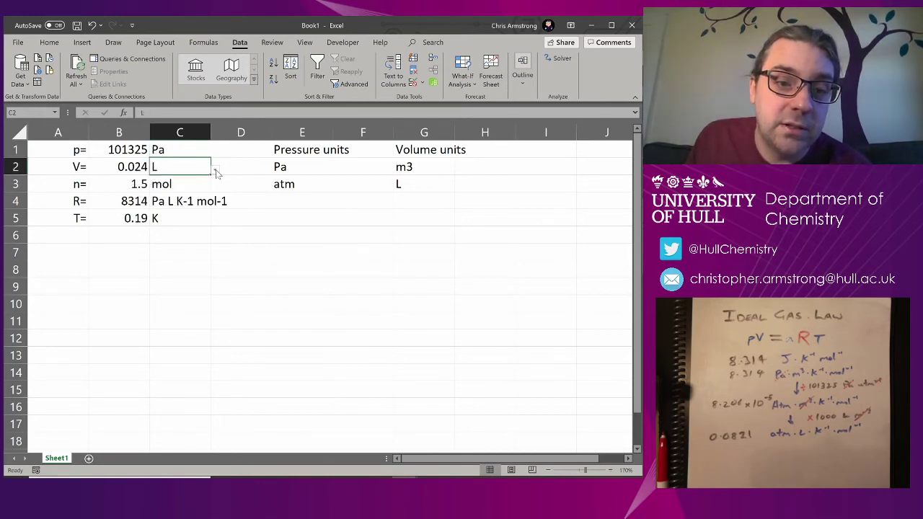
left_click(215, 168)
left_click(189, 181)
left_click(191, 200)
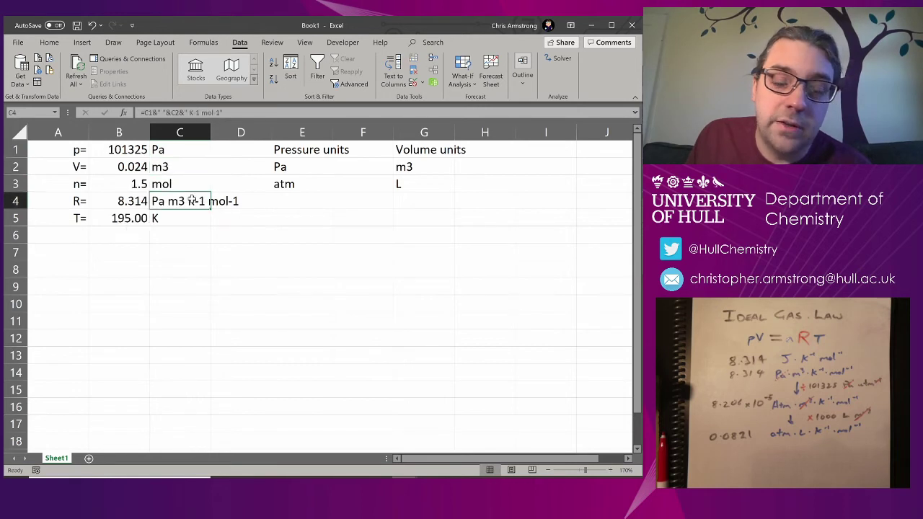
left_click(354, 172)
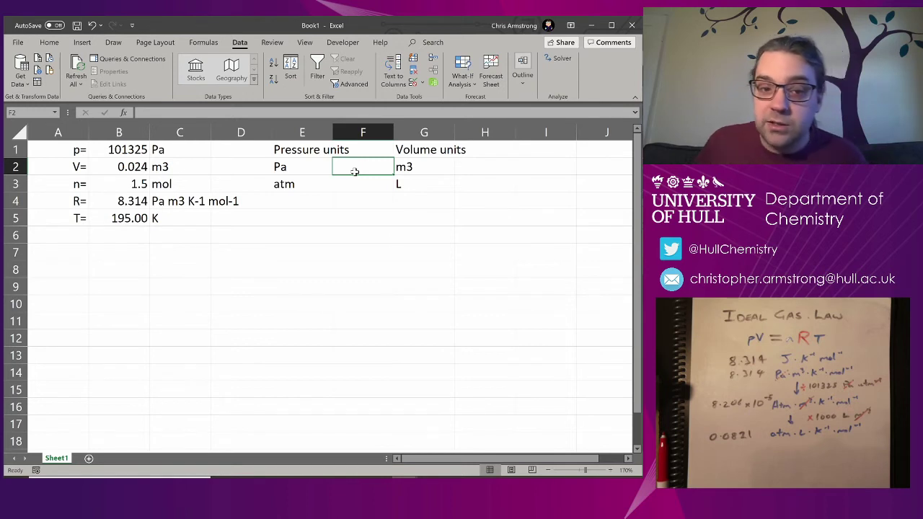
Enter 101325 in F2 and have B4's R formula reference F2 instead of the hard-coded number
type("101")
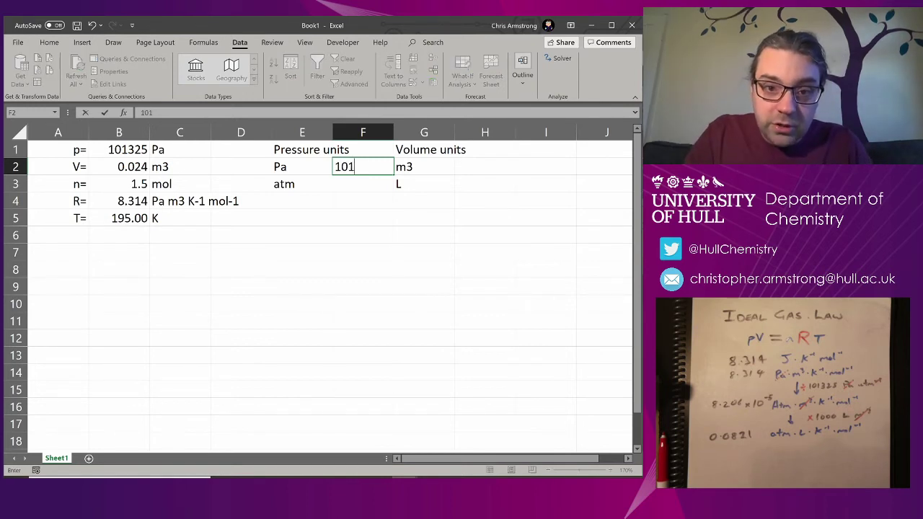
type("325")
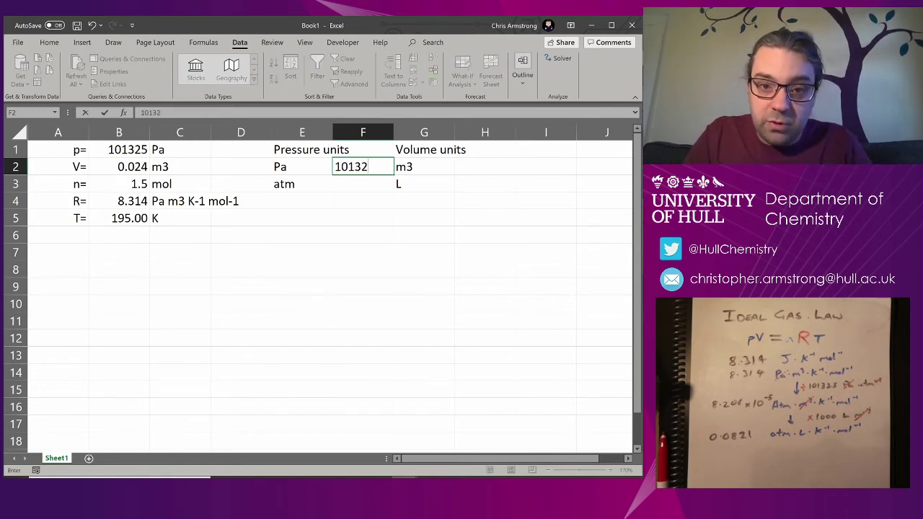
key("Return")
key("Left")
key("Left")
key("Left")
key("Left")
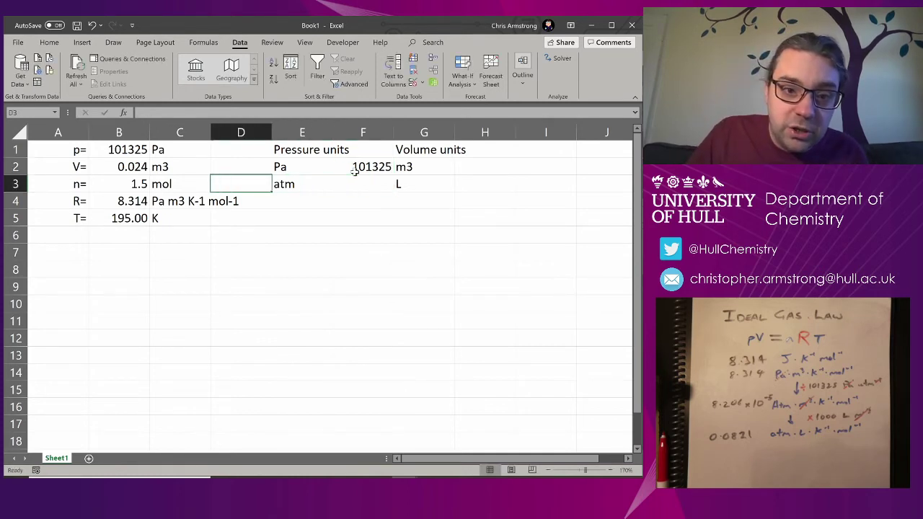
key("Down")
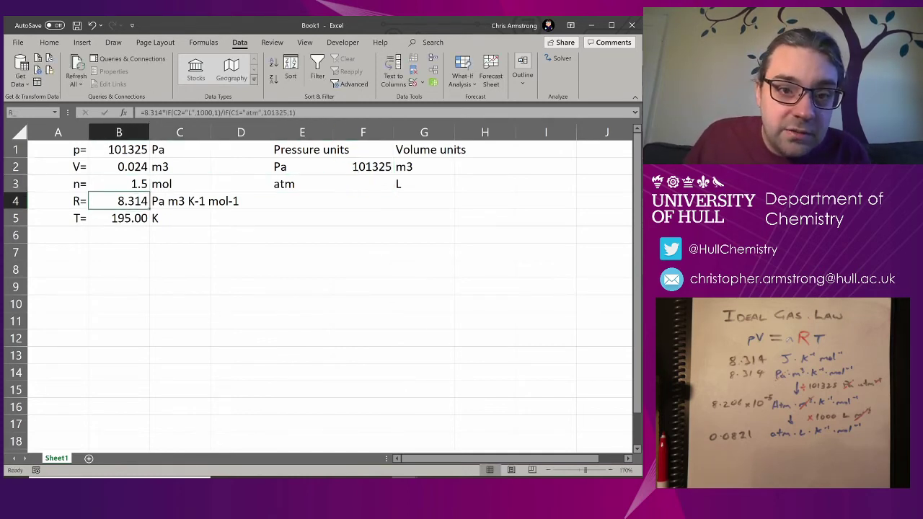
key("F2")
key("Left")
key("Left")
key("Left")
key("BackSpace")
key("BackSpace")
key("BackSpace")
key("BackSpace")
key("BackSpace")
key("BackSpace")
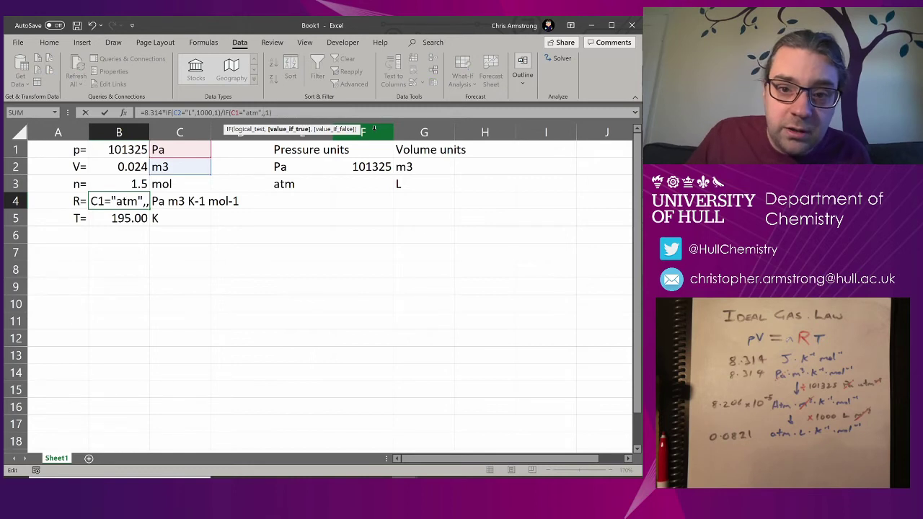
left_click(364, 166)
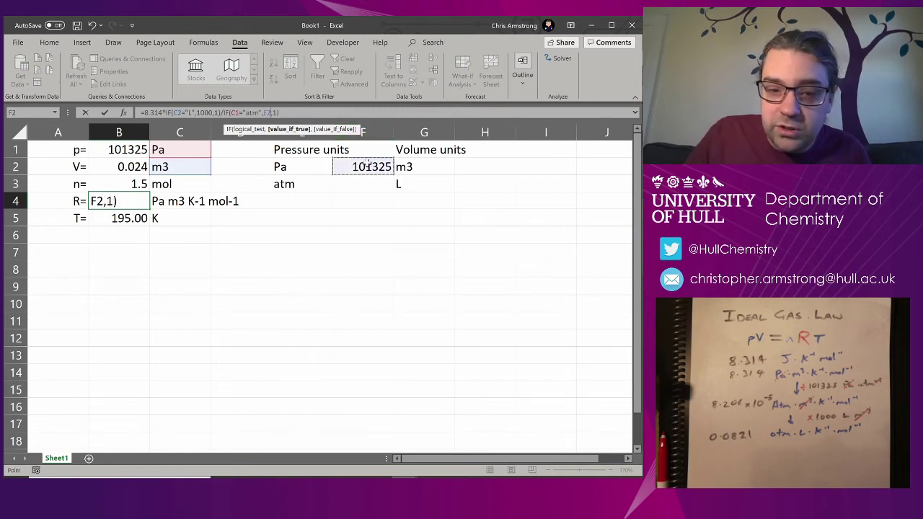
key("Return")
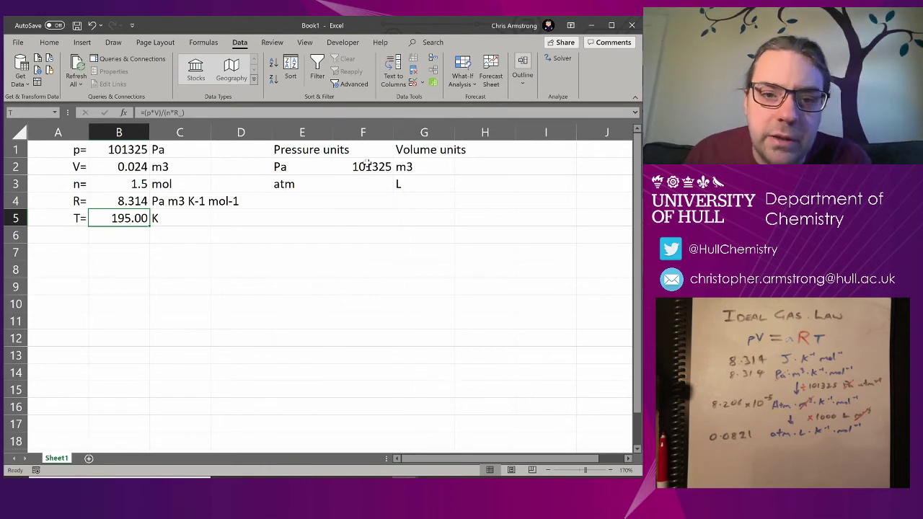
Delete the conversion part of B4's formula, leaving R as =8.314
left_click(365, 178)
left_click(147, 199)
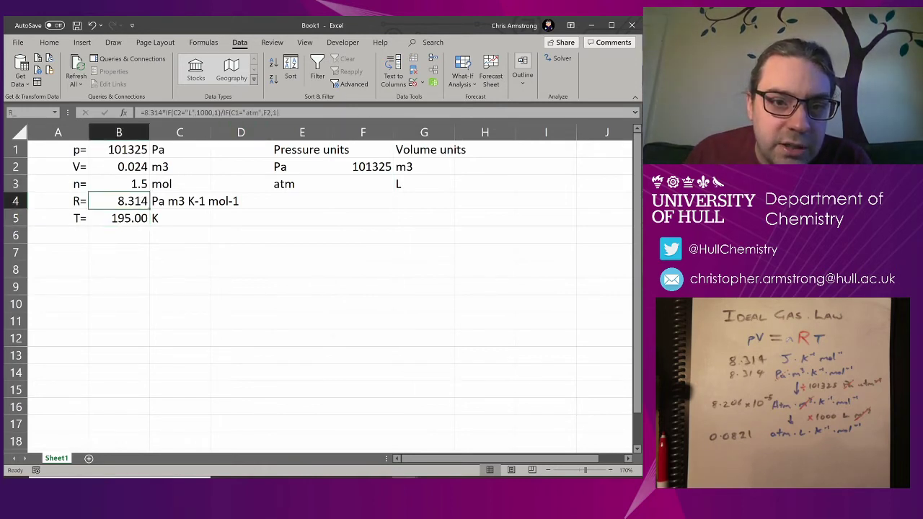
left_click_drag(162, 112, 284, 113)
key("Delete")
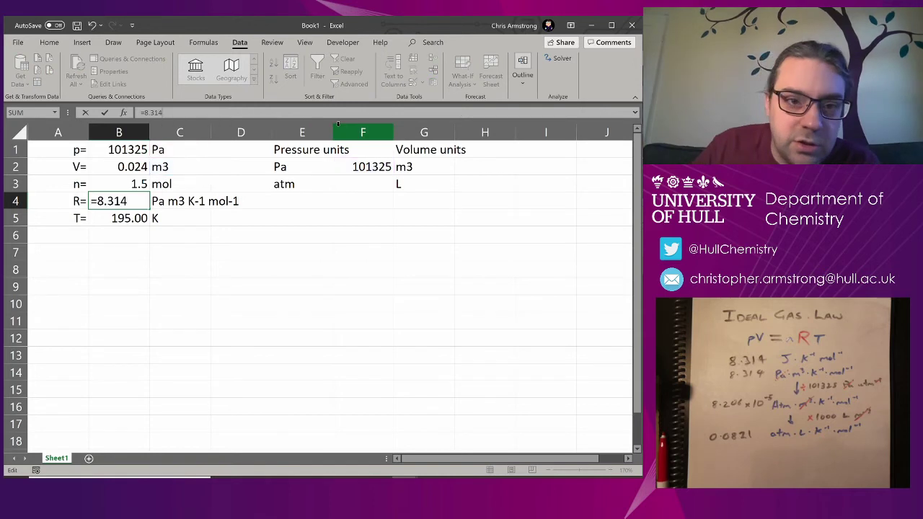
key("Return")
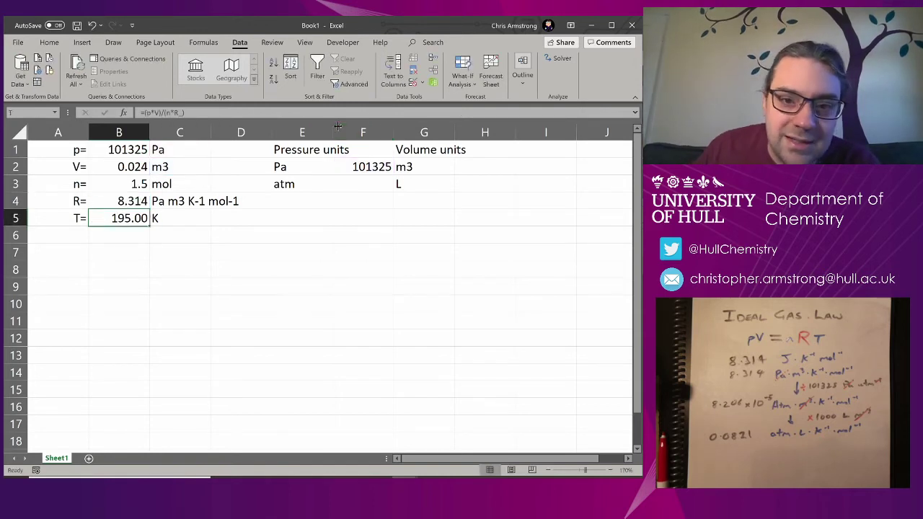
left_click(377, 163)
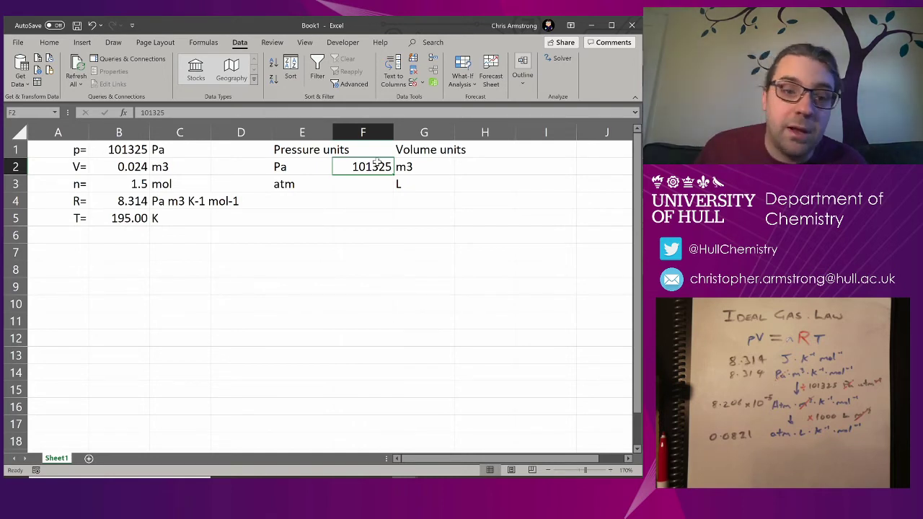
Give atm the factor =1/101325 in F3 and Pa the factor 1 in F2
left_click(363, 117)
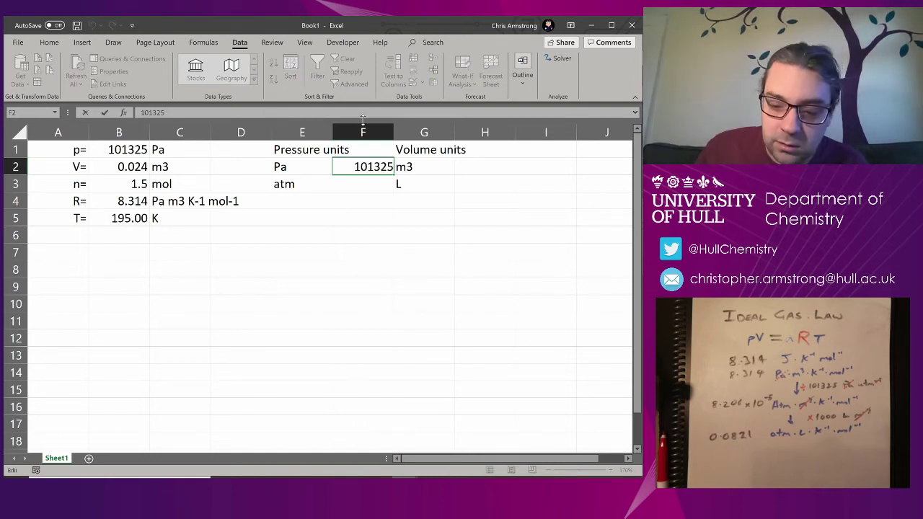
type("=1")
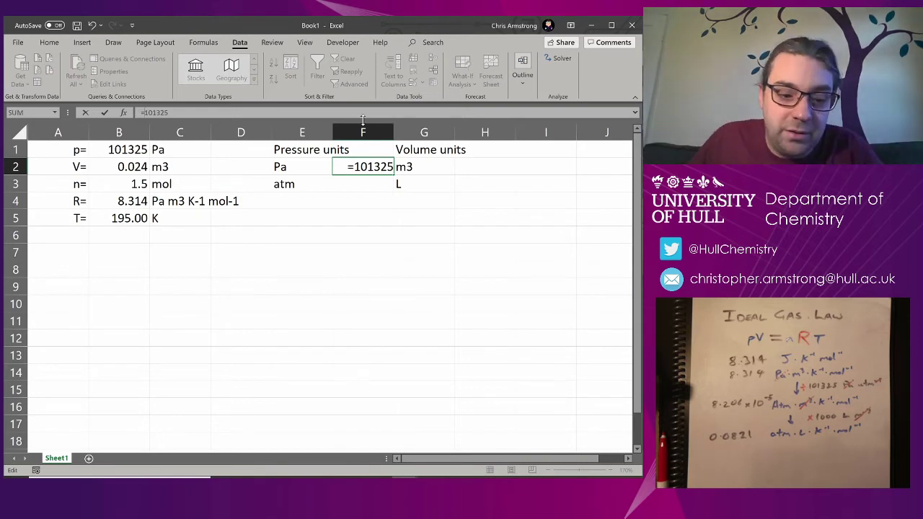
type("/")
key("Return")
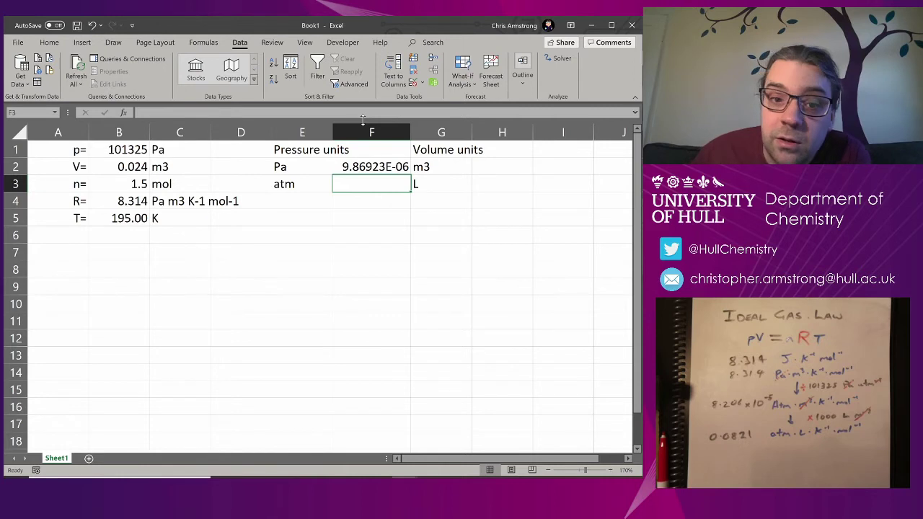
key("Up")
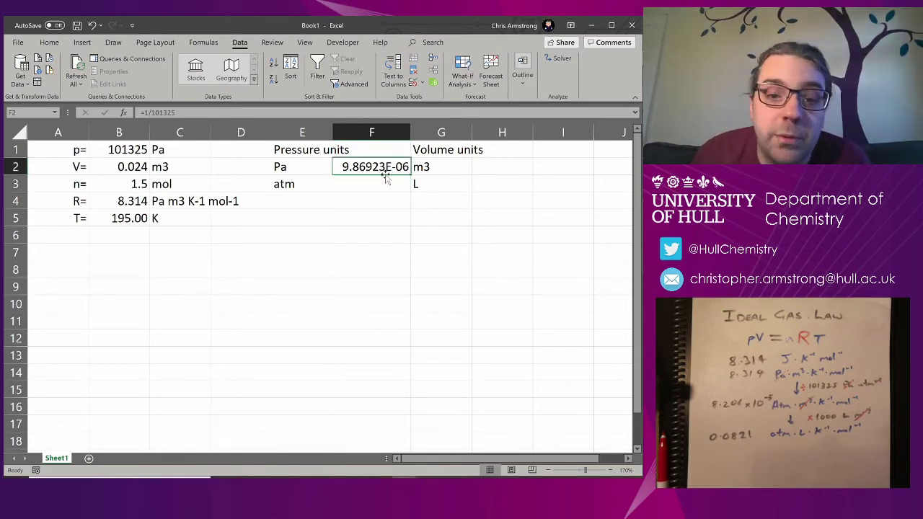
left_click_drag(387, 159, 385, 168)
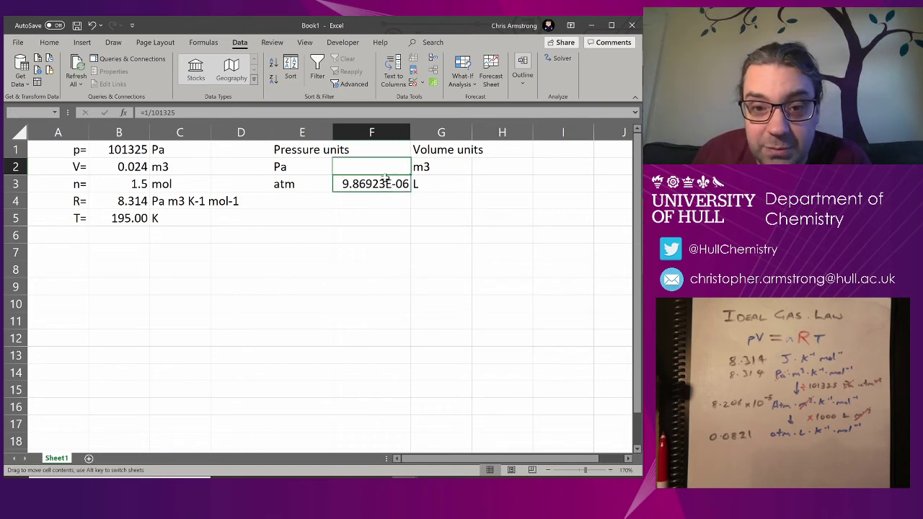
left_click(386, 167)
type("1")
key("Return")
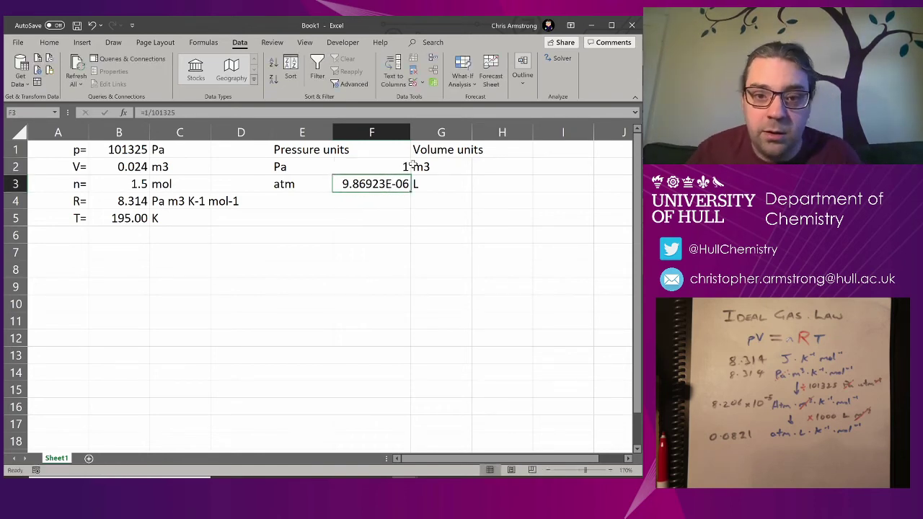
Enter volume factors 1 for m3 in H2 and 1000 for L in H3
key("Right")
key("Right")
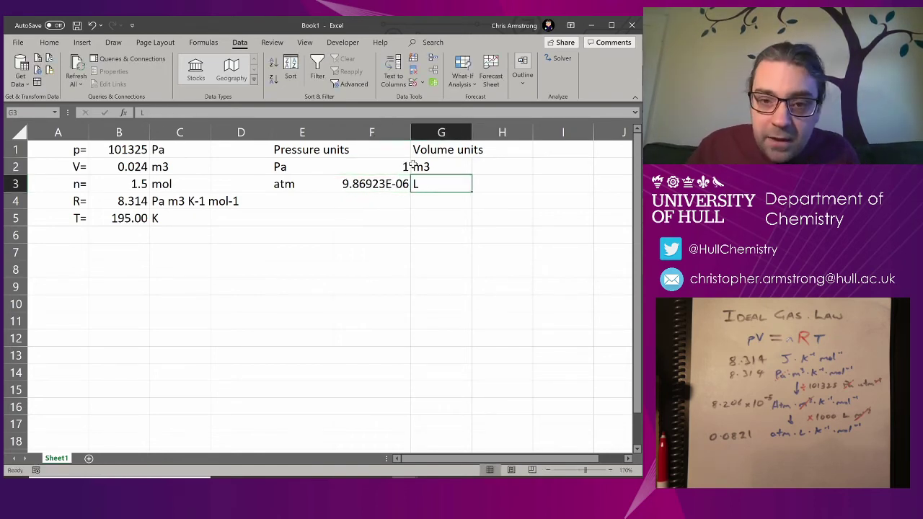
key("Up")
type("1")
key("Return")
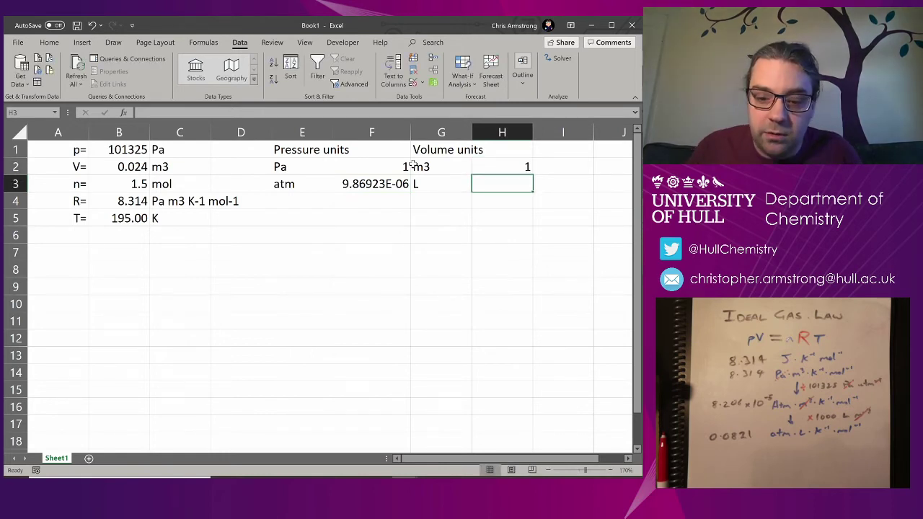
type("1000")
key("Return")
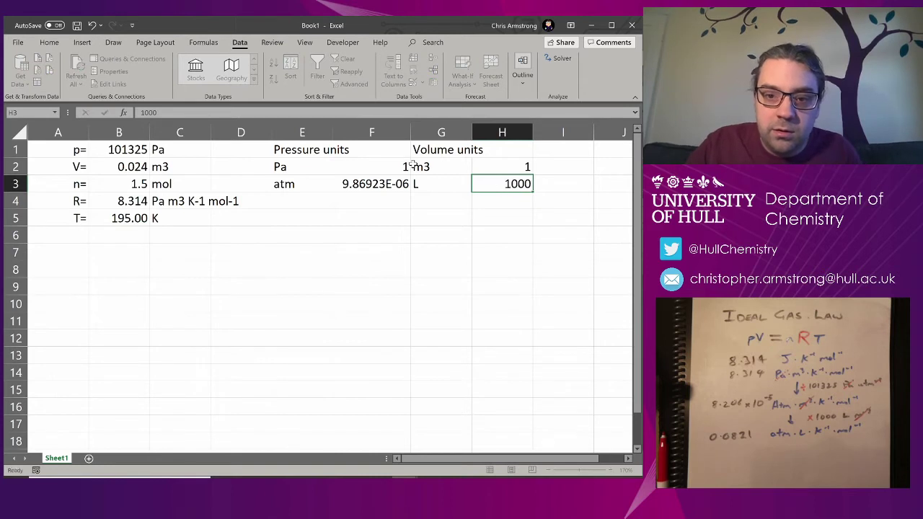
key("Left")
key("Left")
key("Left")
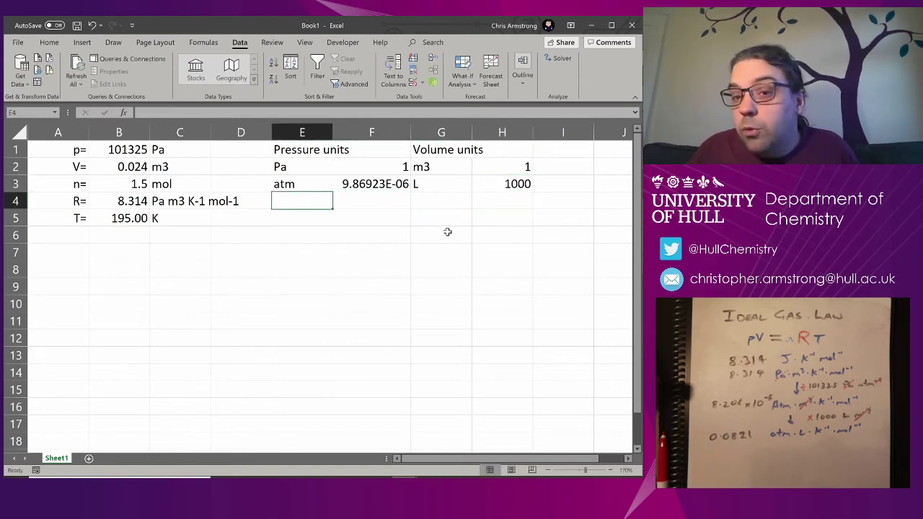
key("Left")
key("Left")
key("Left")
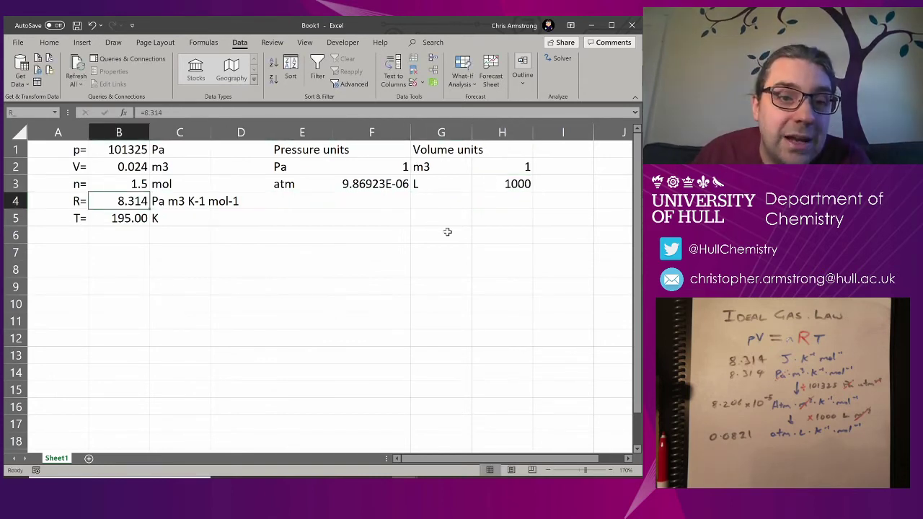
Start B4 as =8.314*VLOOKUP(C1,E2:F3 to look up the pressure unit factor
key("F2")
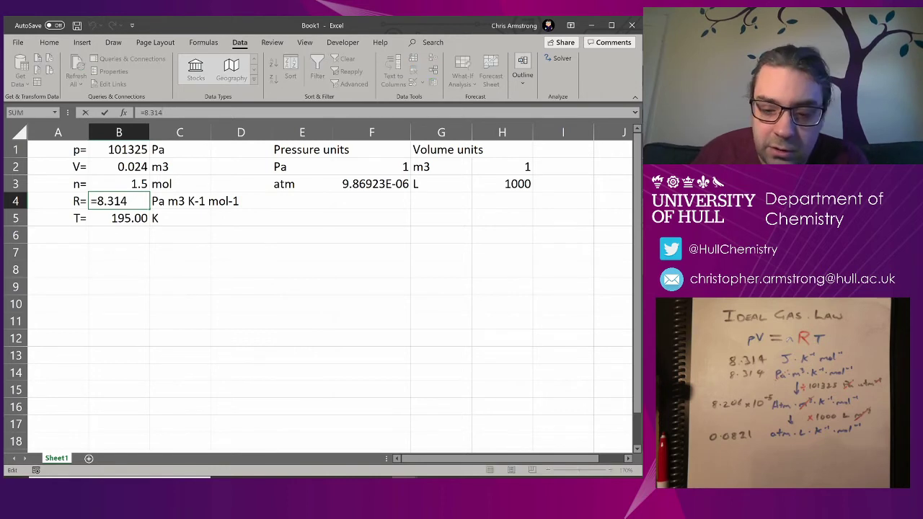
type("/")
key("BackSpace")
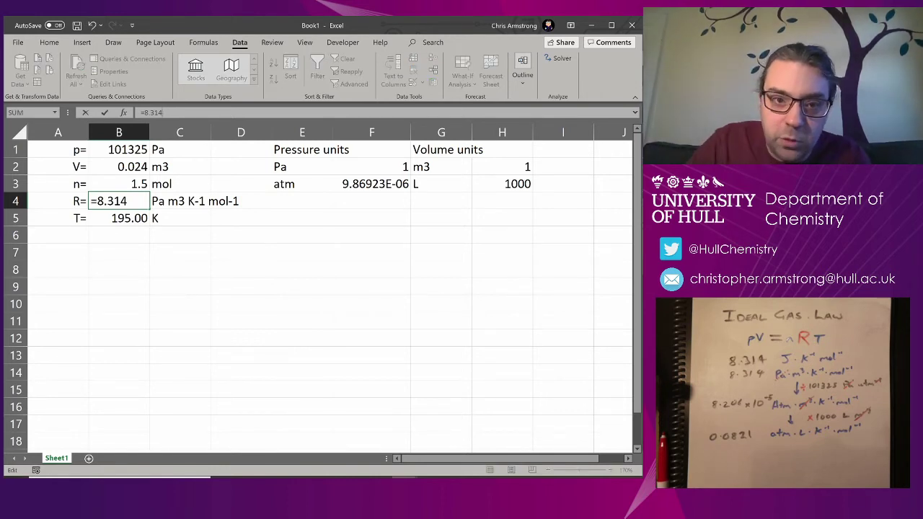
type("*")
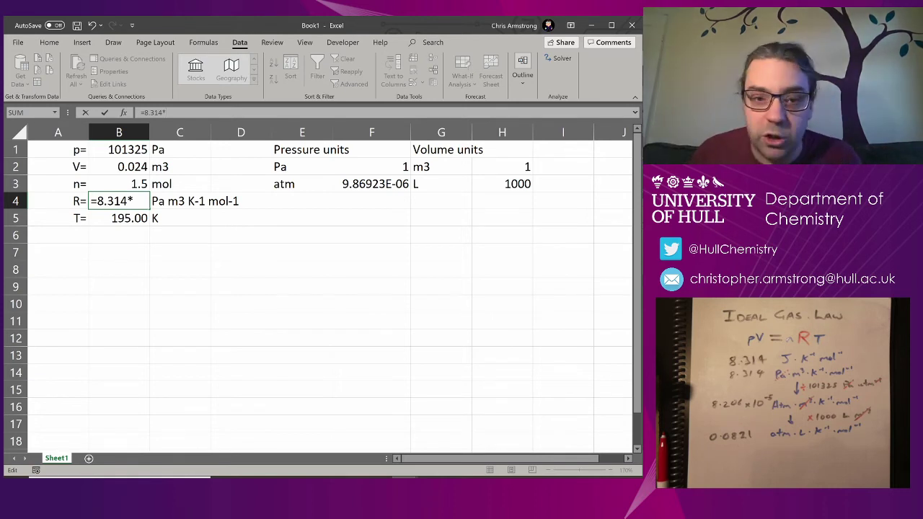
type("XL")
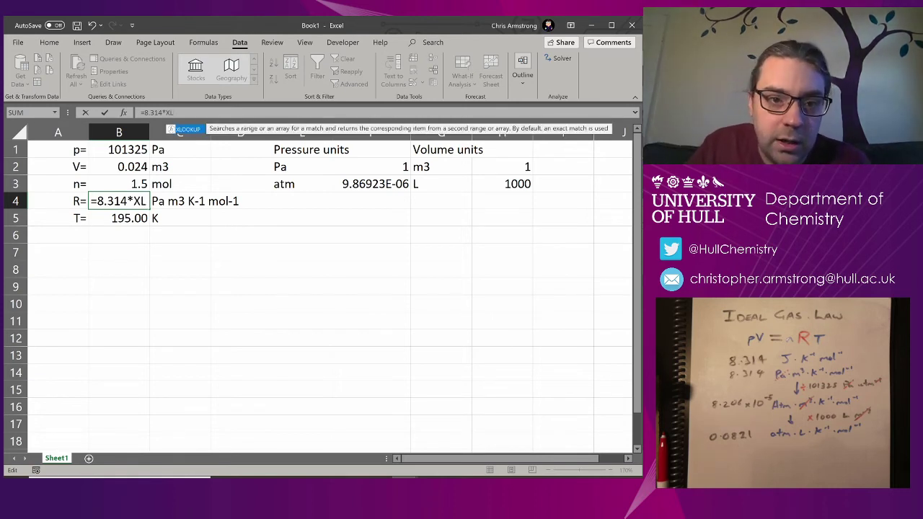
key("BackSpace")
key("BackSpace")
type("VLO")
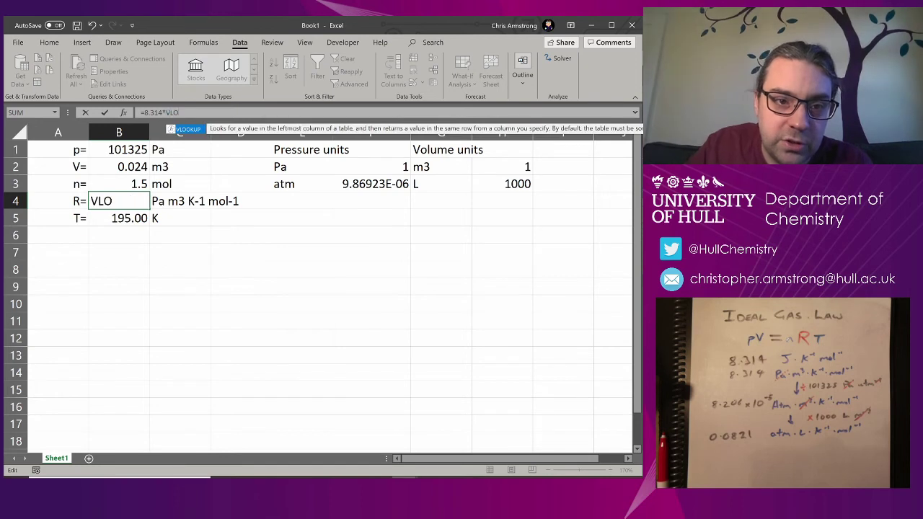
key("Tab")
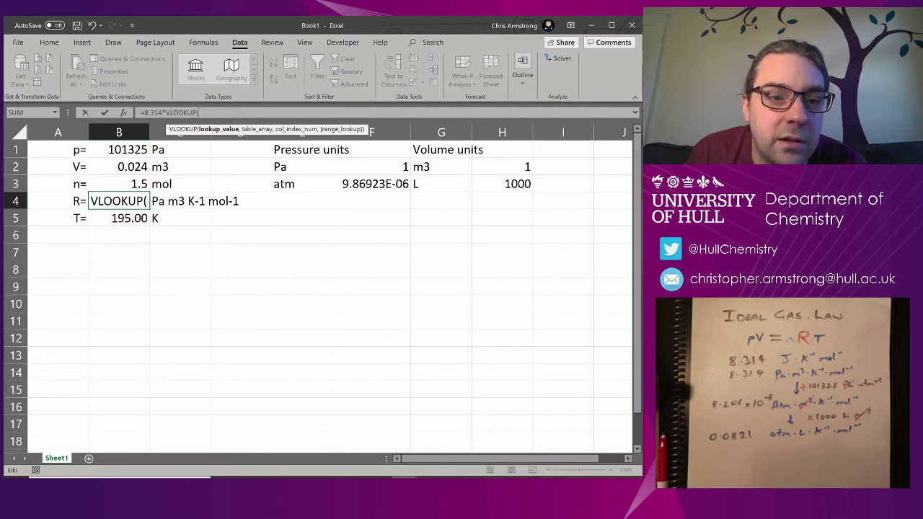
left_click(175, 148)
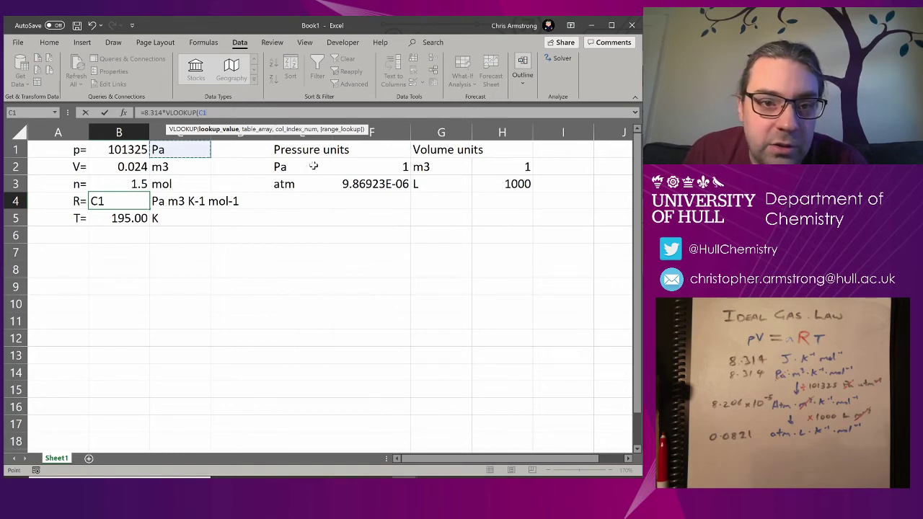
type(",")
left_click_drag(296, 164, 375, 186)
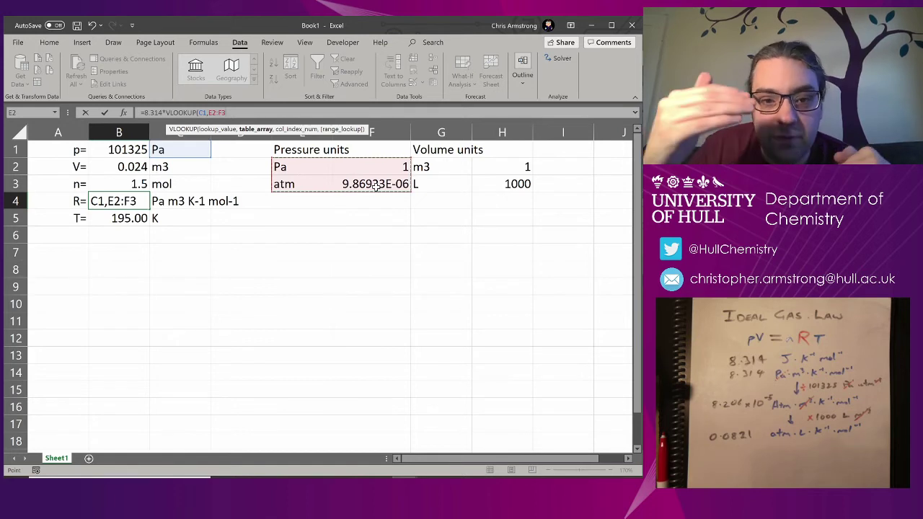
Finish with ,2,FALSE) times VLOOKUP(C2,G2:H3,2,FALSE) for the volume factor
type(",")
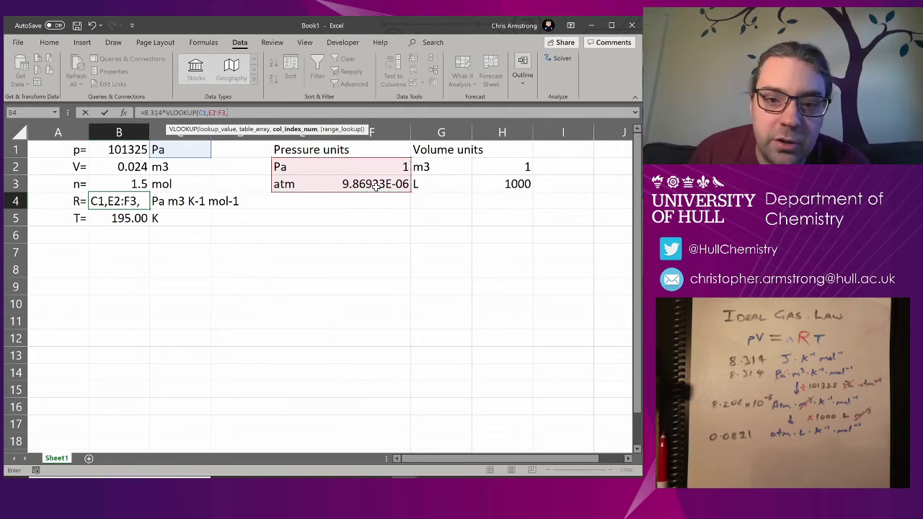
type("2")
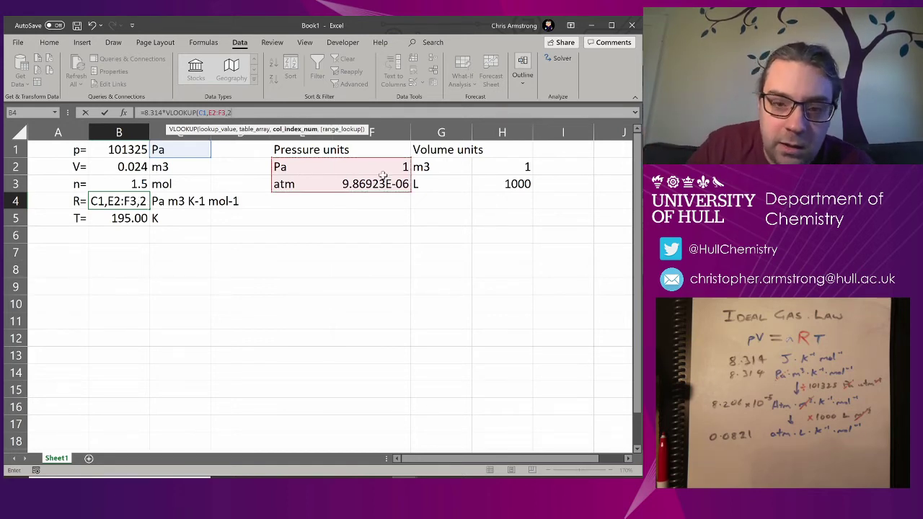
type(",FALSE)")
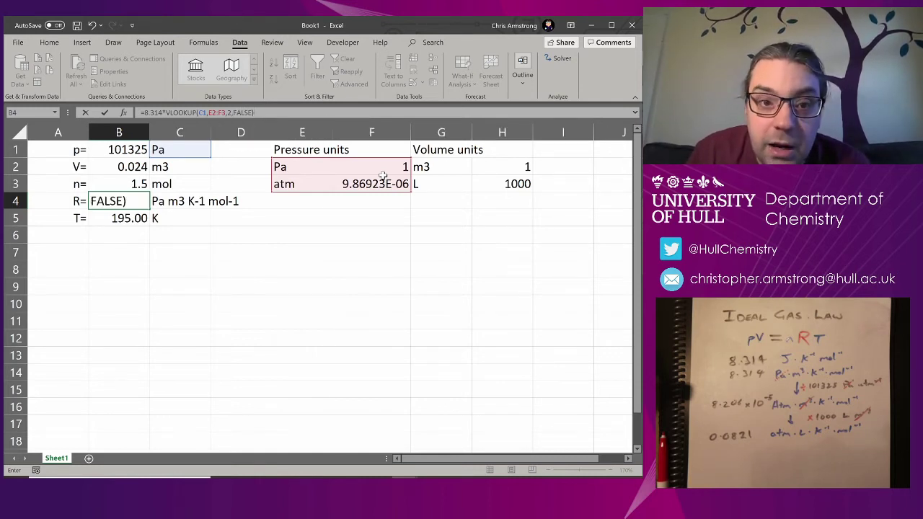
type("*VLOOKUP(")
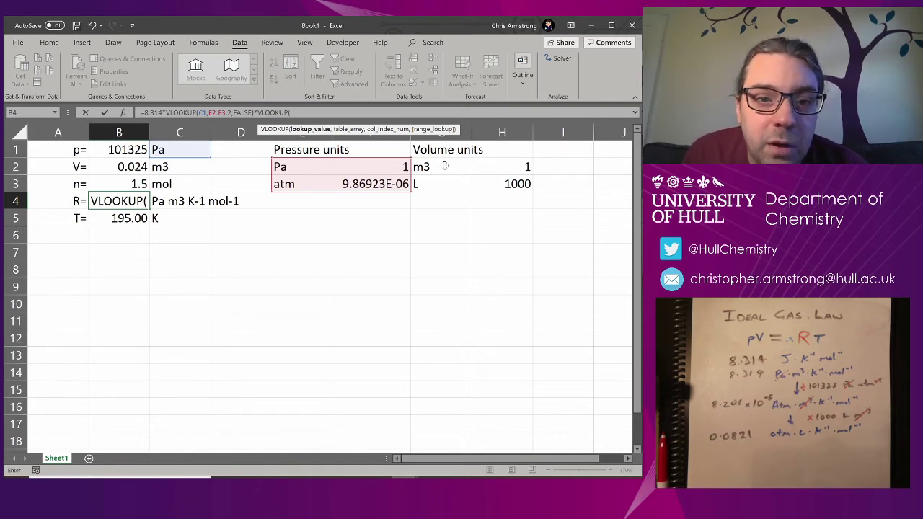
left_click(172, 166)
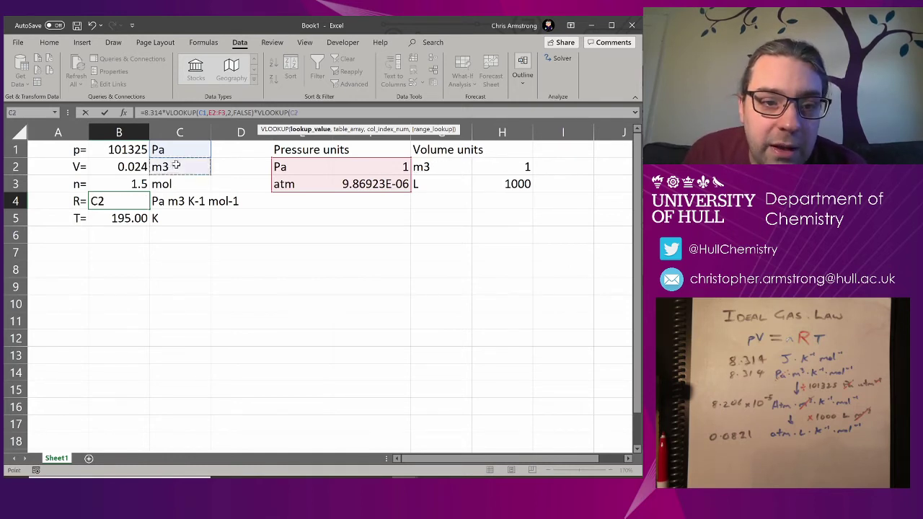
type(",")
left_click_drag(444, 169, 508, 181)
type(",2,FA")
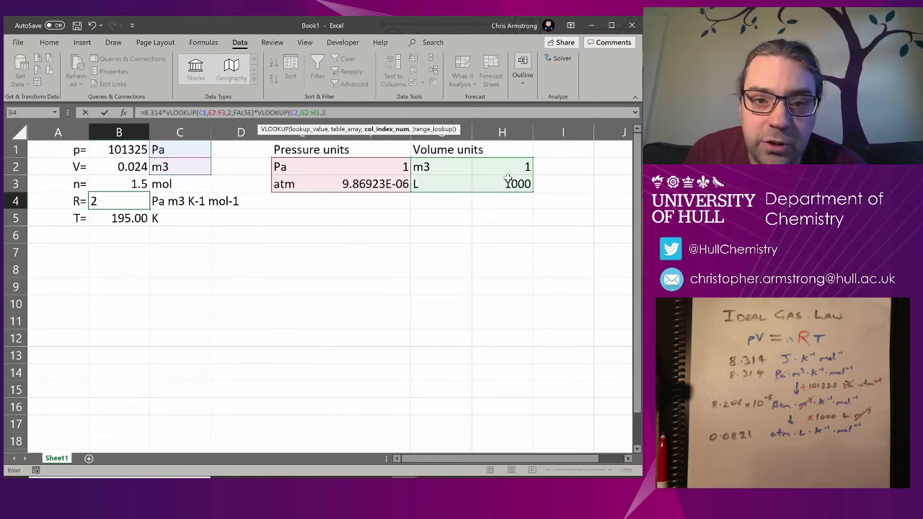
type("LSE")
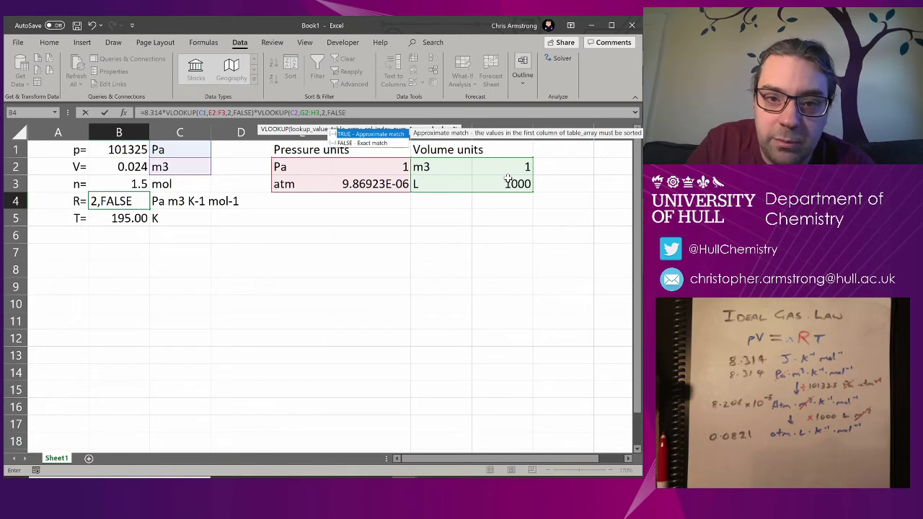
type(")")
key("Return")
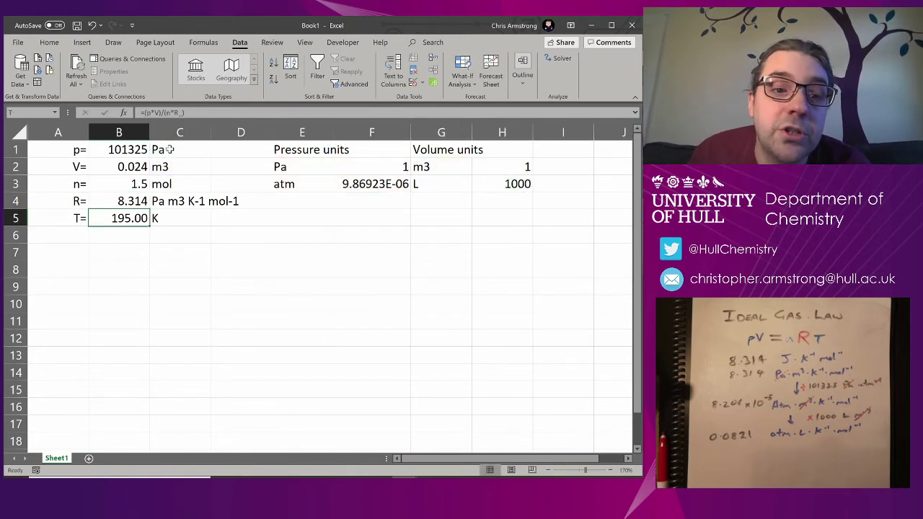
Switch the pressure unit in C1 to atm and autofit column B
left_click(209, 150)
left_click(214, 152)
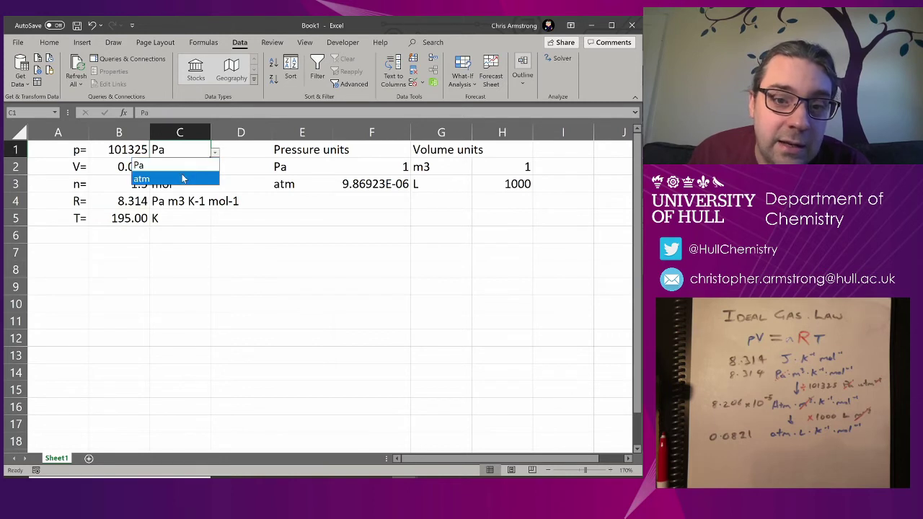
left_click(182, 179)
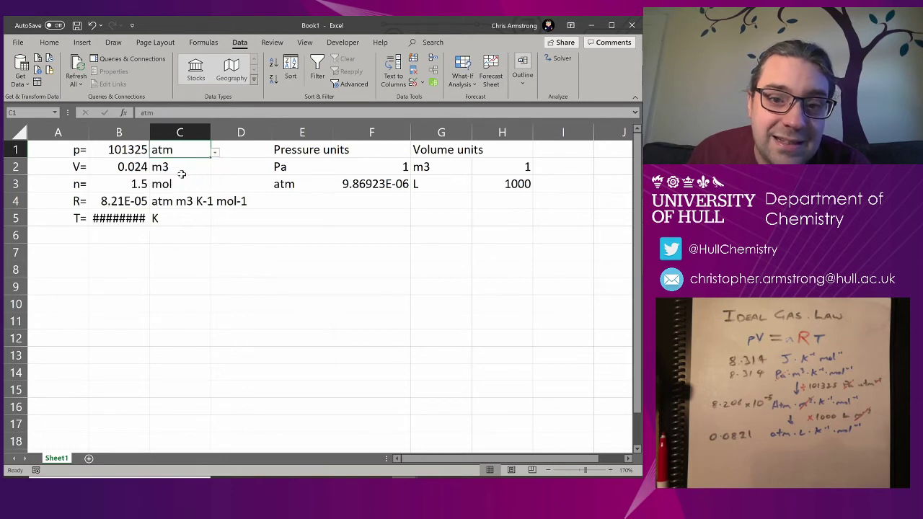
double_click(149, 132)
Set the pressure in B1 to 2, giving T = 389.99 K
left_click(191, 213)
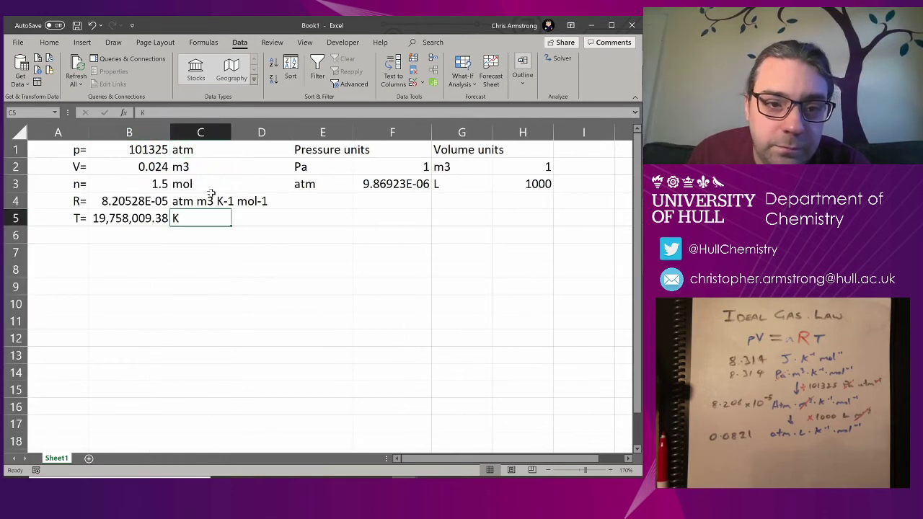
left_click(148, 150)
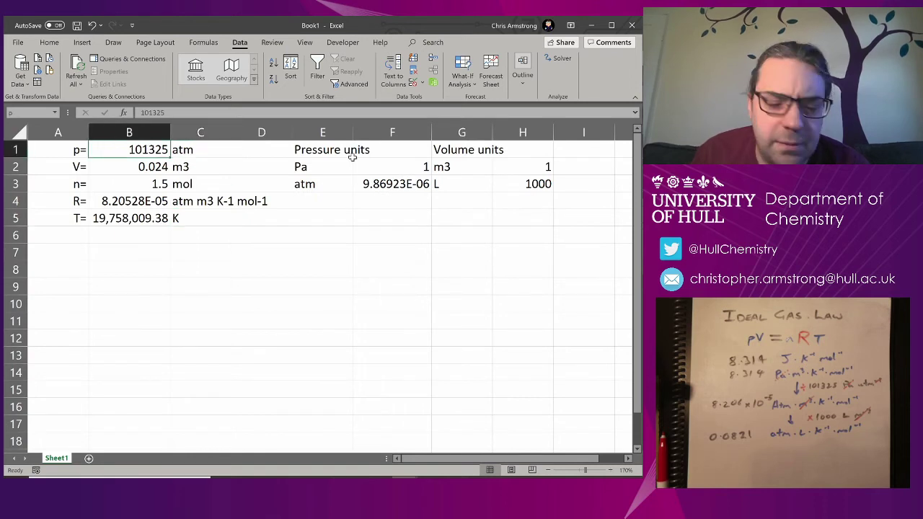
type("2")
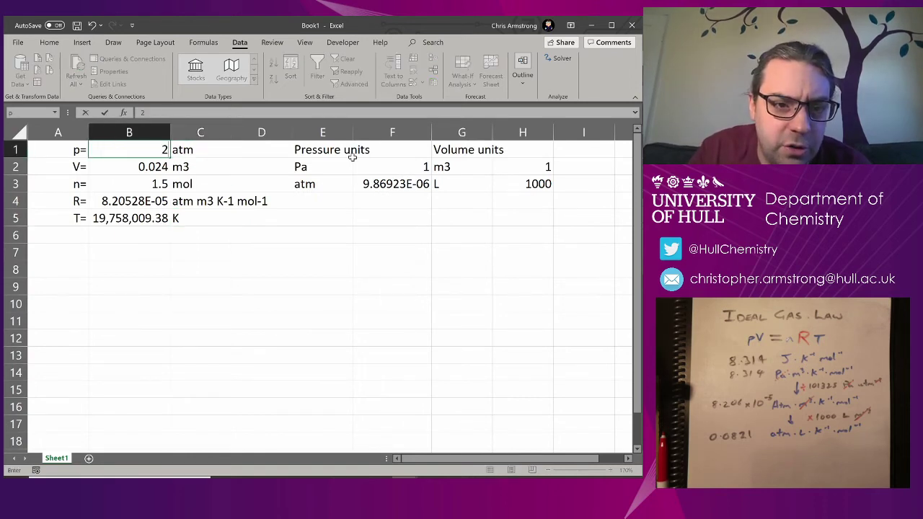
key("Return")
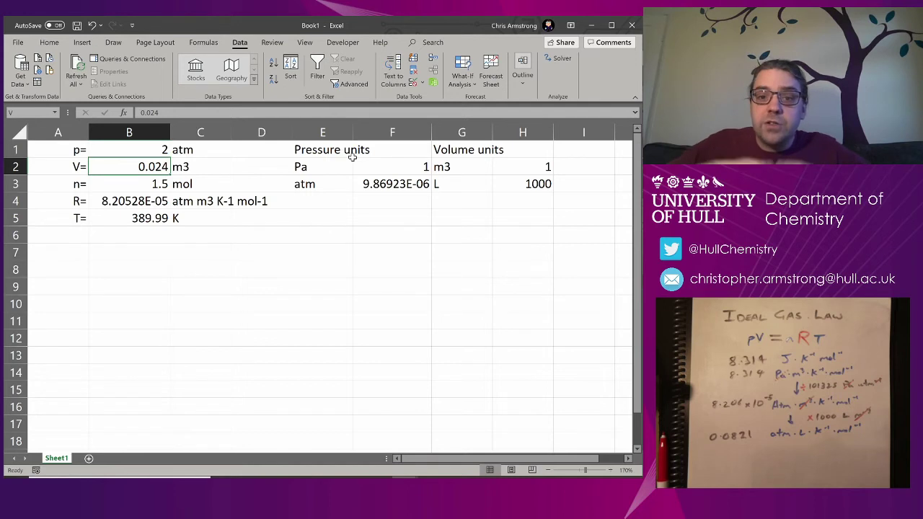
Type mmHg into E4 as a new pressure unit
left_click(324, 198)
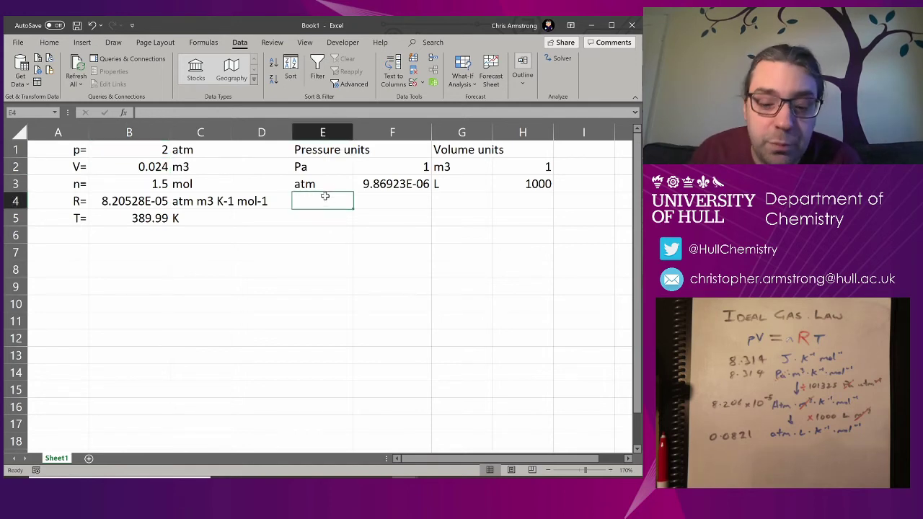
type("mmHg")
key("Return")
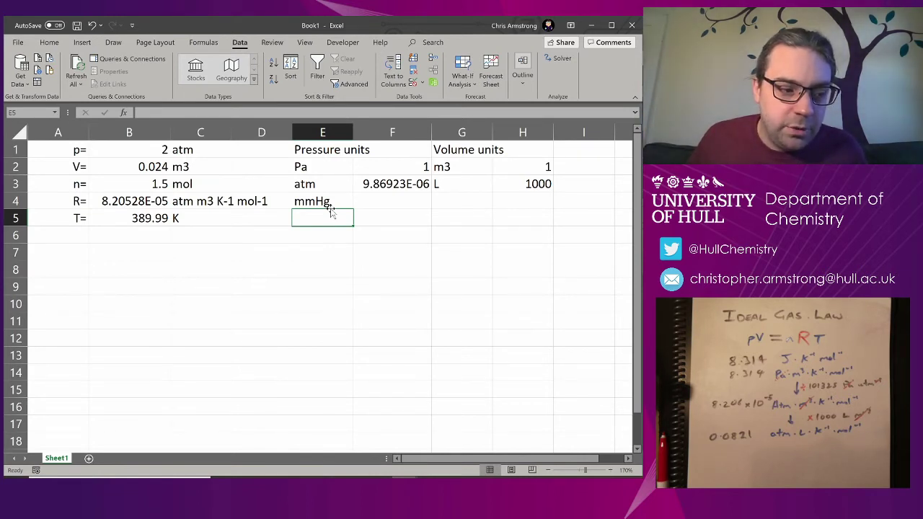
Copy the =1/133.322 factor from the Ideal Gas Calculator workbook into F4
key("alt+Tab")
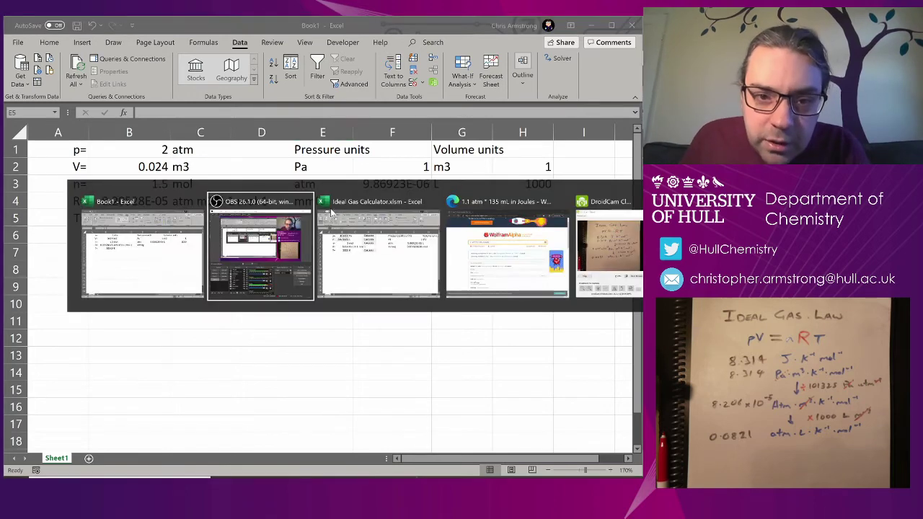
left_click(495, 209)
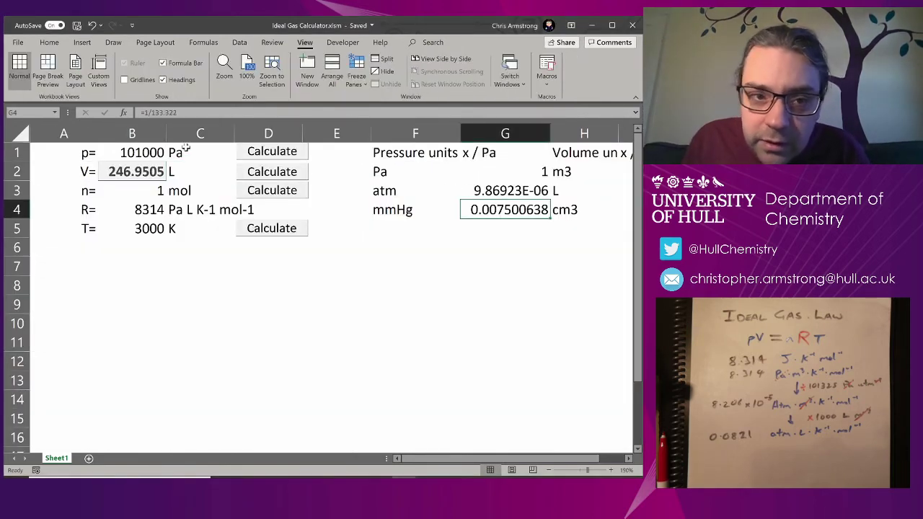
key("F2")
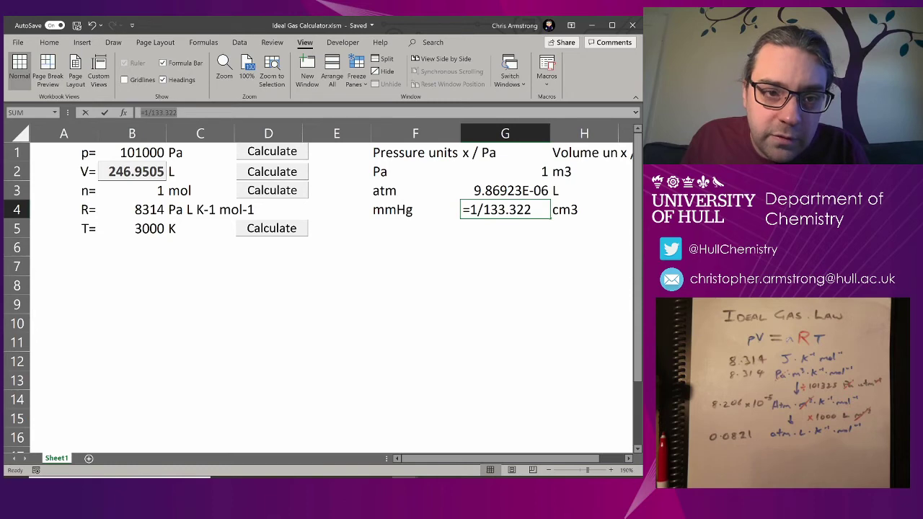
key("alt+Tab")
left_click(350, 201)
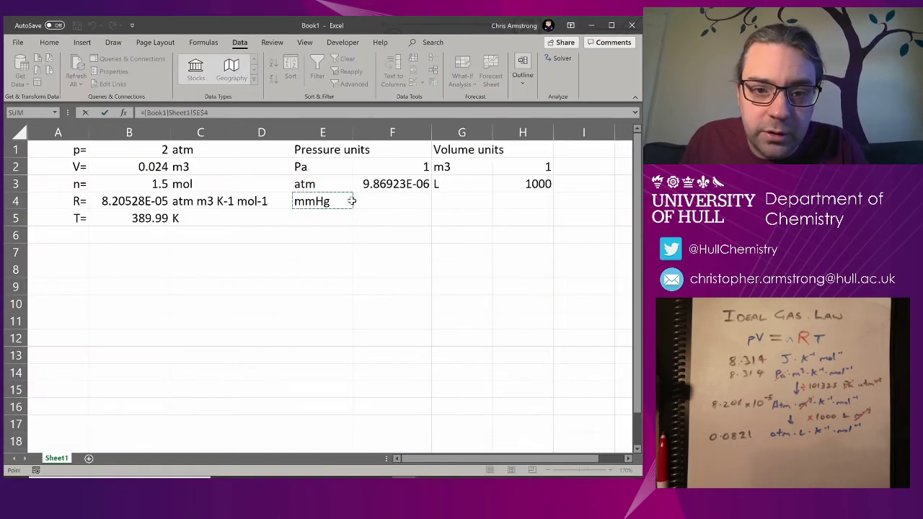
key("alt+Tab")
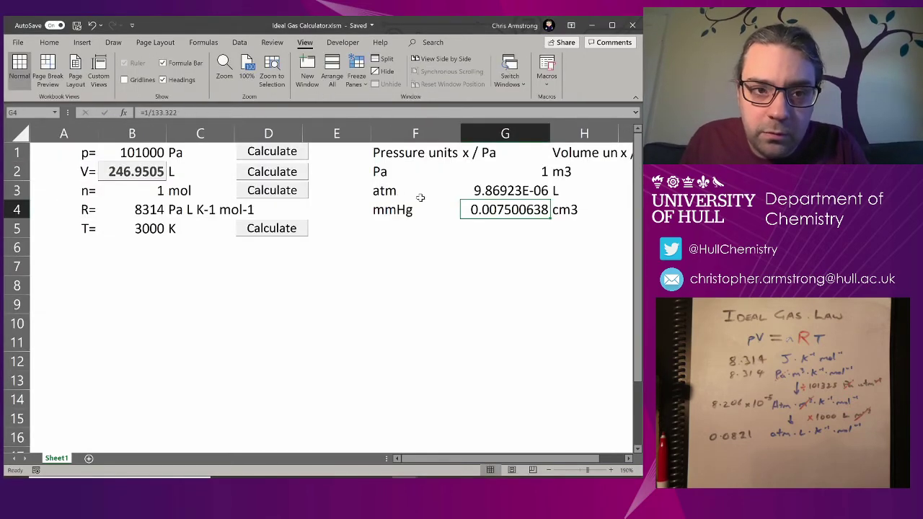
key("F2")
key("alt+Tab")
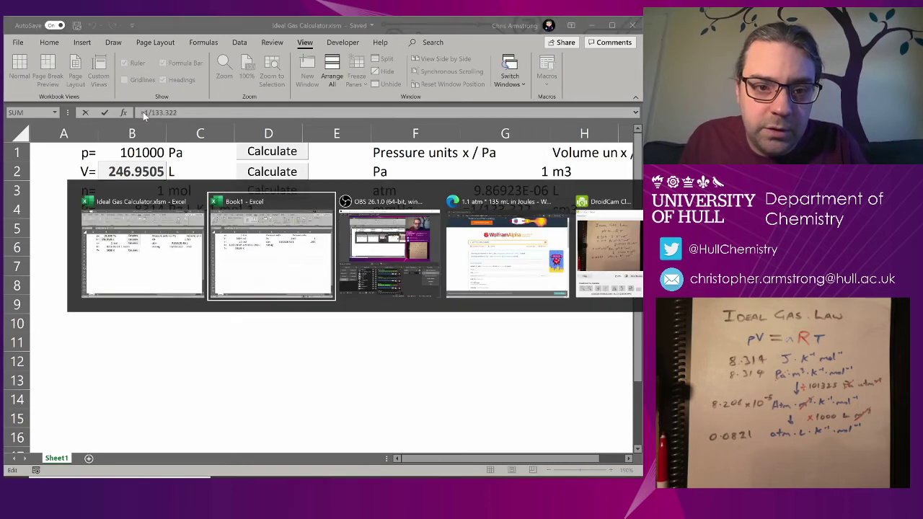
key("ctrl+z")
key("Escape")
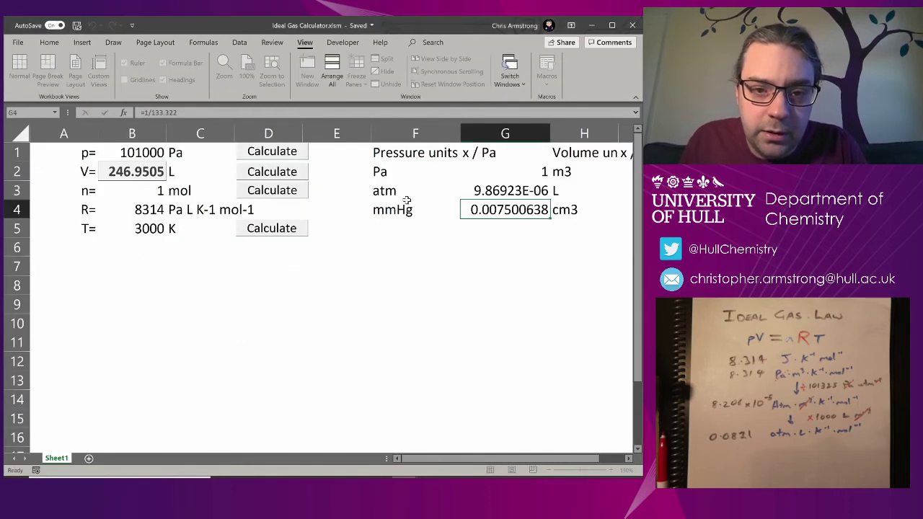
key("alt+Tab")
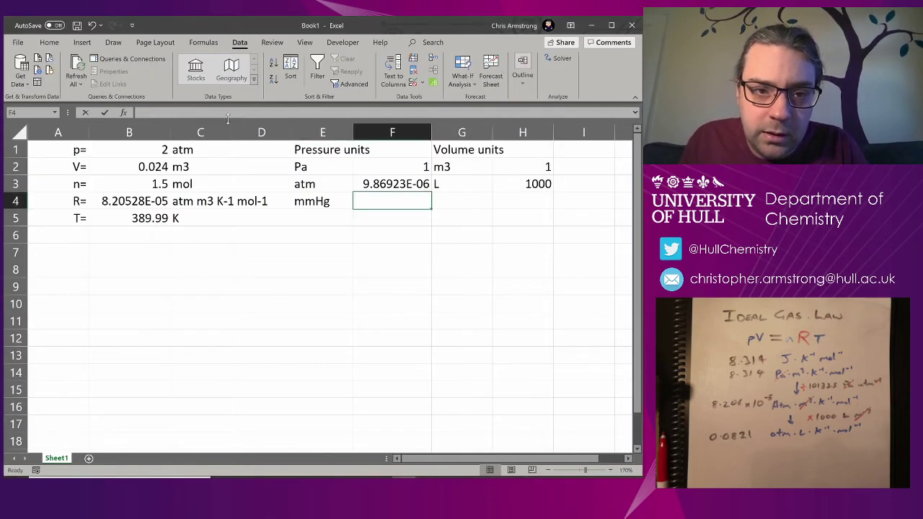
key("F2")
key("ctrl+v")
key("Return")
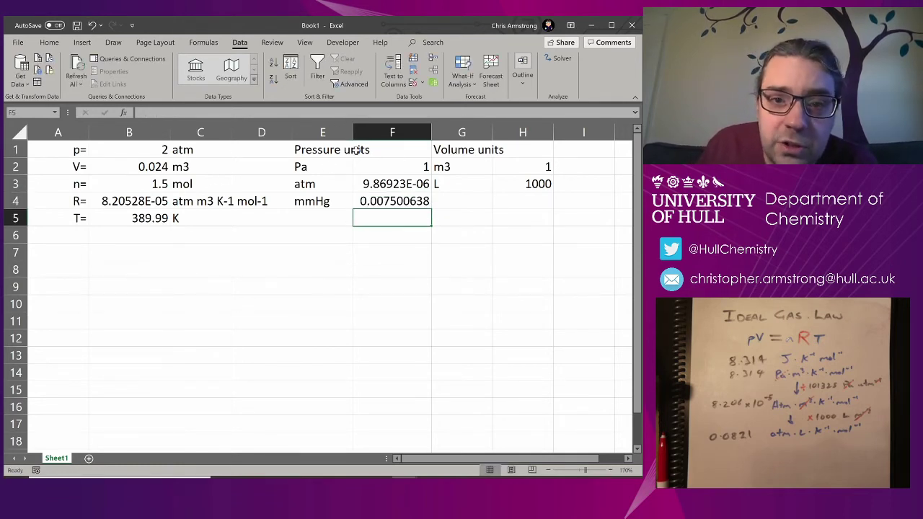
Extend C1's allowed units to =$E$2:$E$4 and choose mmHg as pressure unit
left_click(225, 148)
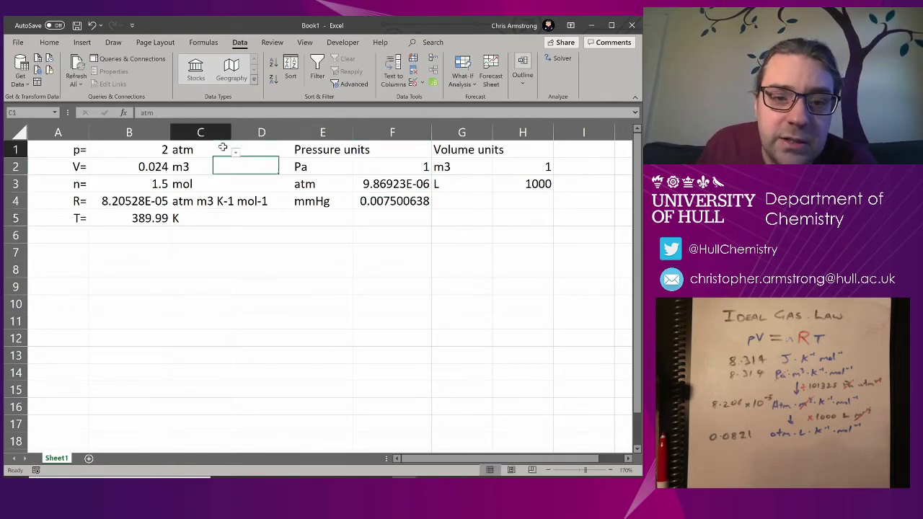
left_click(415, 84)
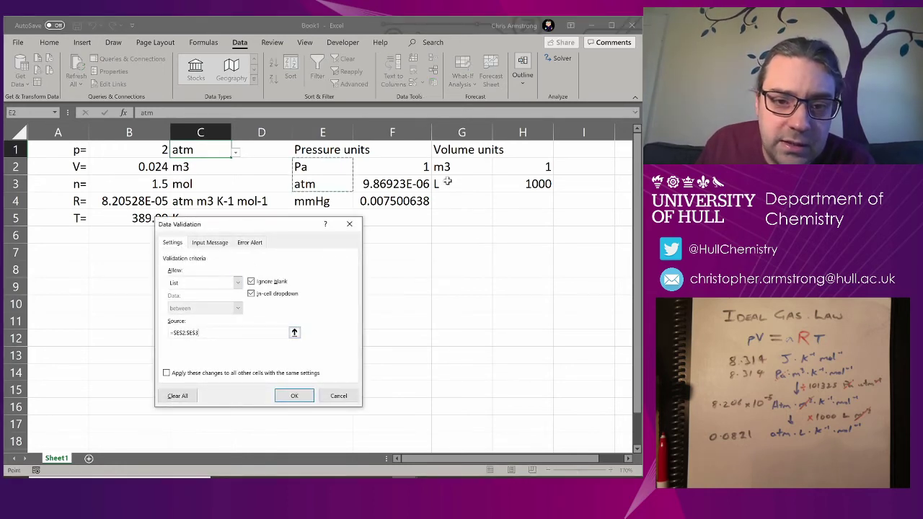
key("BackSpace")
type("4")
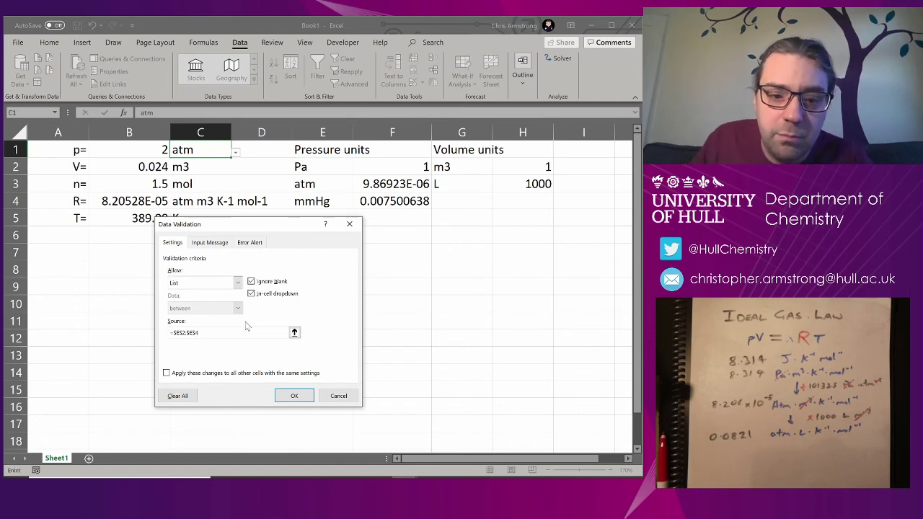
left_click(294, 396)
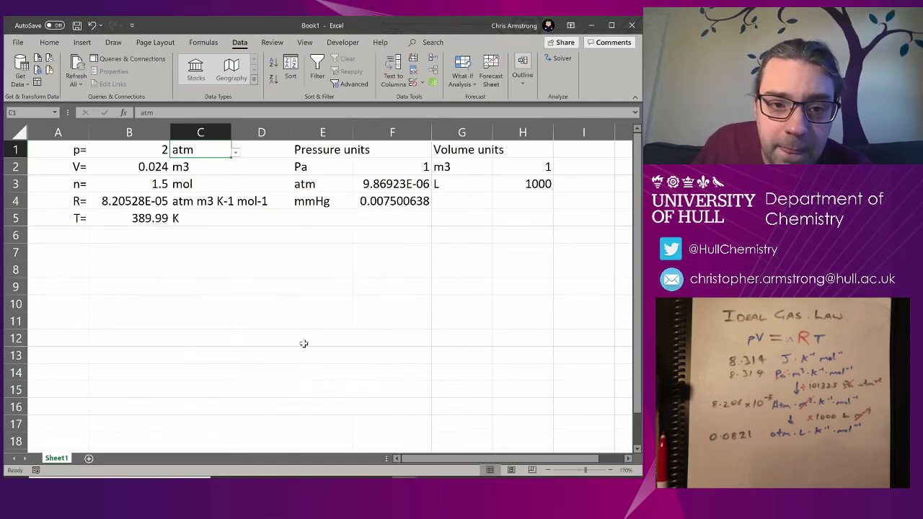
left_click(235, 152)
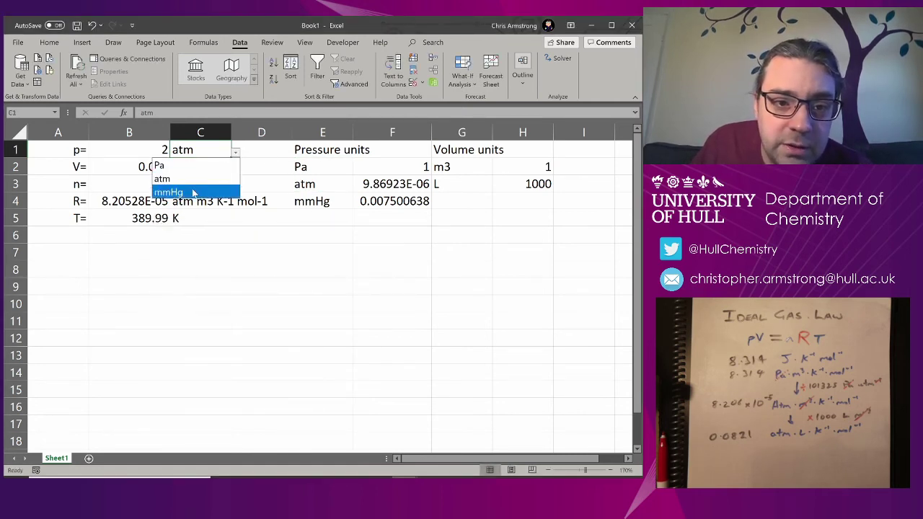
left_click(194, 192)
Widen B4's pressure lookup range to E2:F4 so R reads 0.062360301
key("Left")
key("Down")
key("Down")
key("Down")
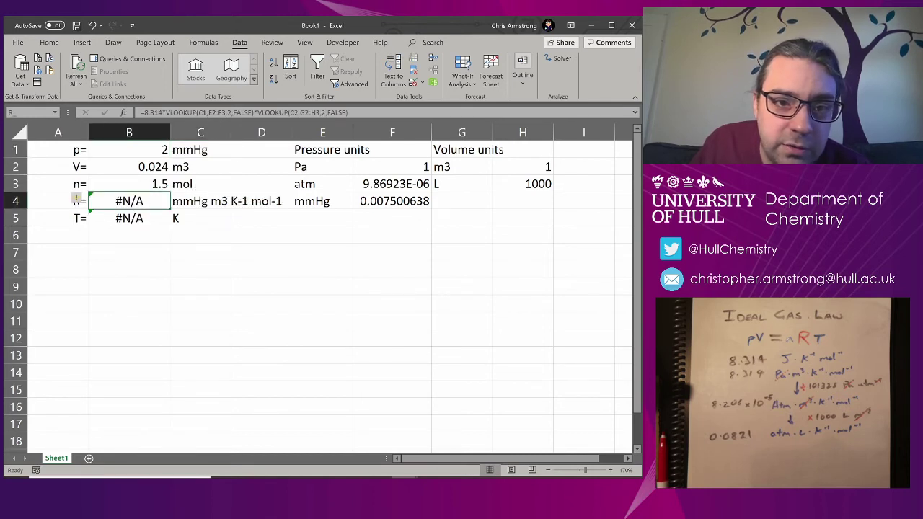
key("F2")
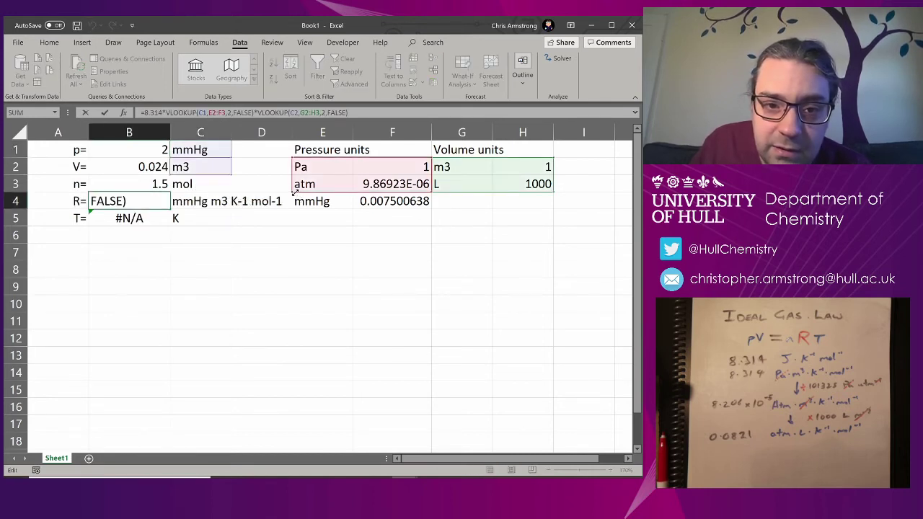
left_click_drag(294, 192, 293, 210)
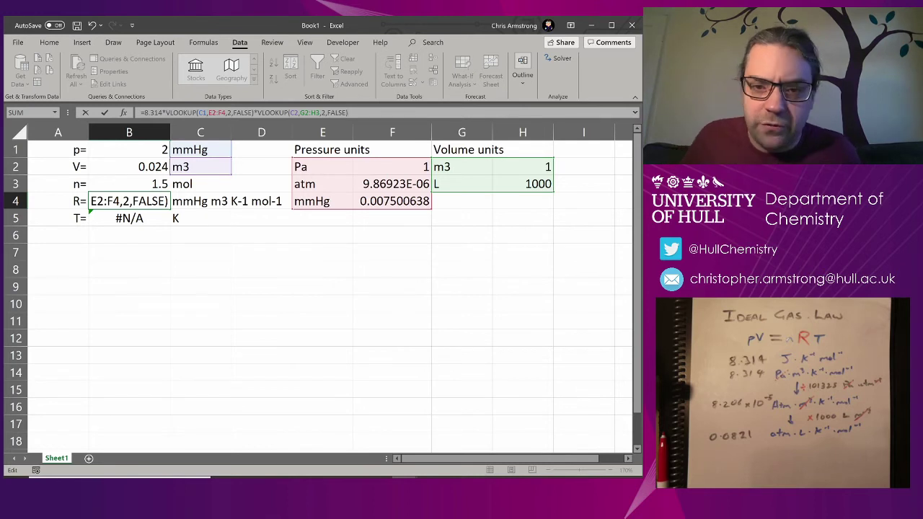
key("Return")
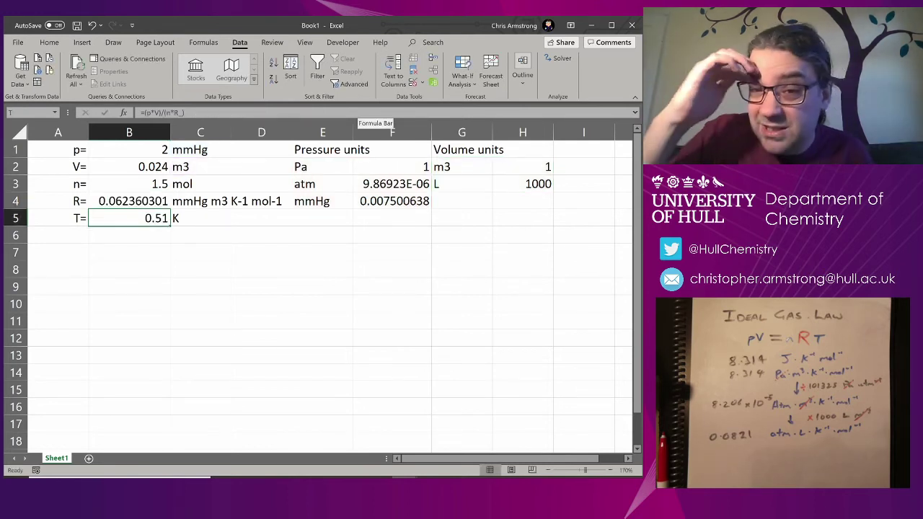
Autofit column C and set the temperature in B5 to 298
left_click(465, 199)
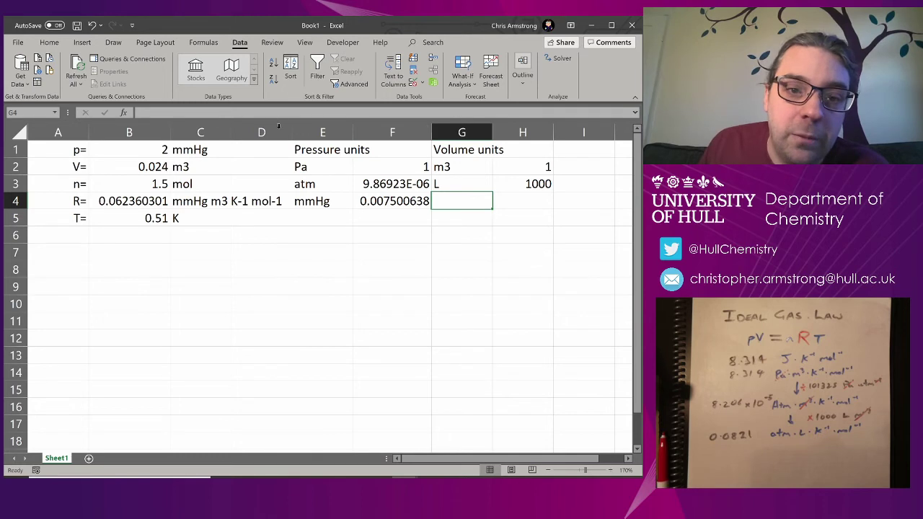
double_click(230, 130)
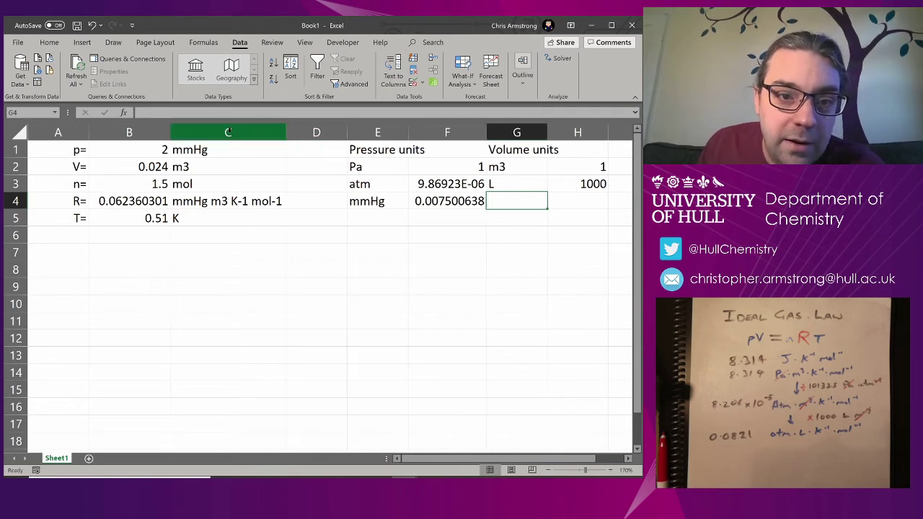
left_click(181, 194)
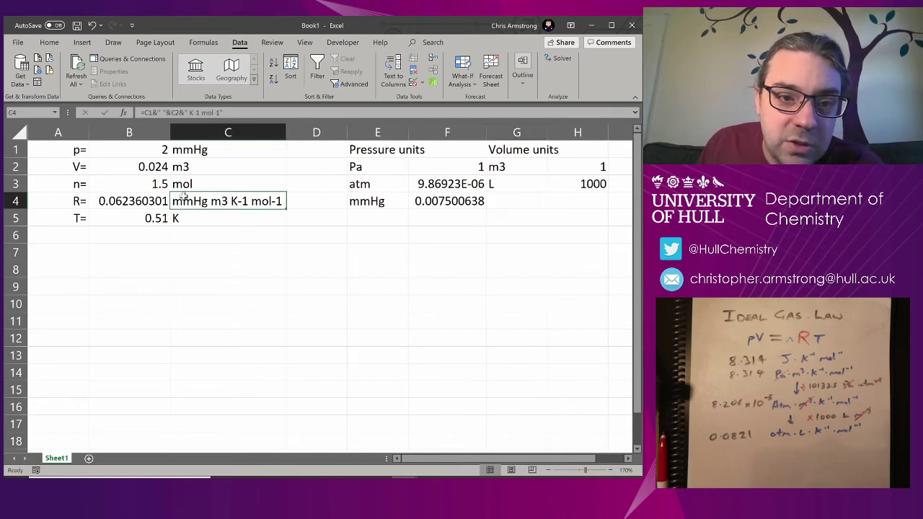
left_click(122, 206)
left_click(126, 215)
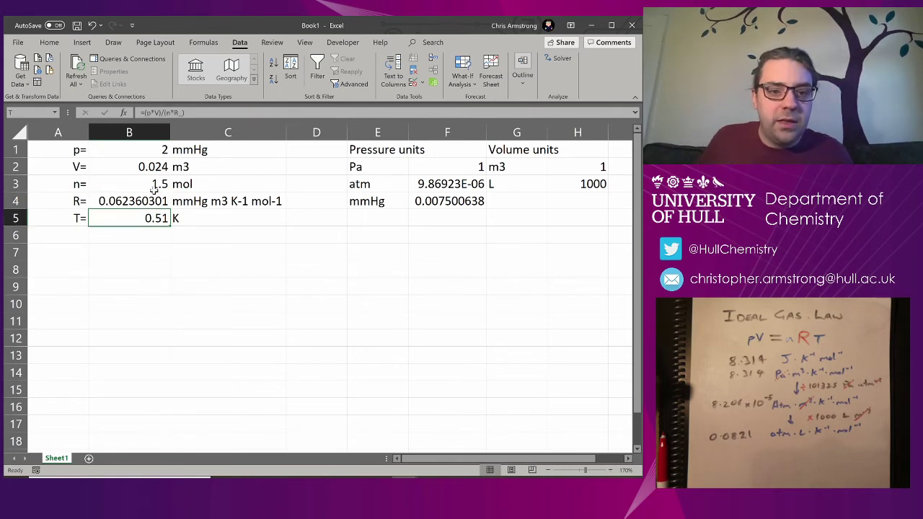
type("298")
key("Return")
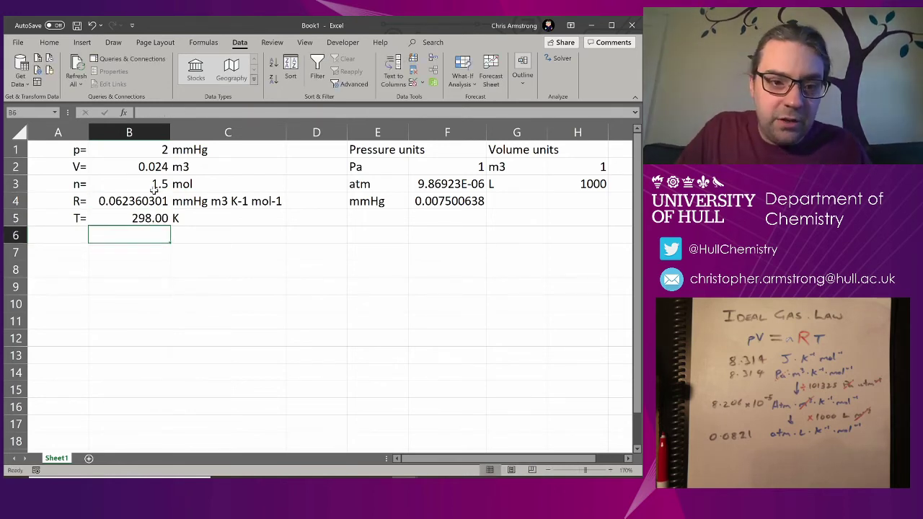
Enter =n*R_*T/p in B2 so V calculates as 13.93752719 m3
key("Up")
key("Up")
key("Up")
key("Up")
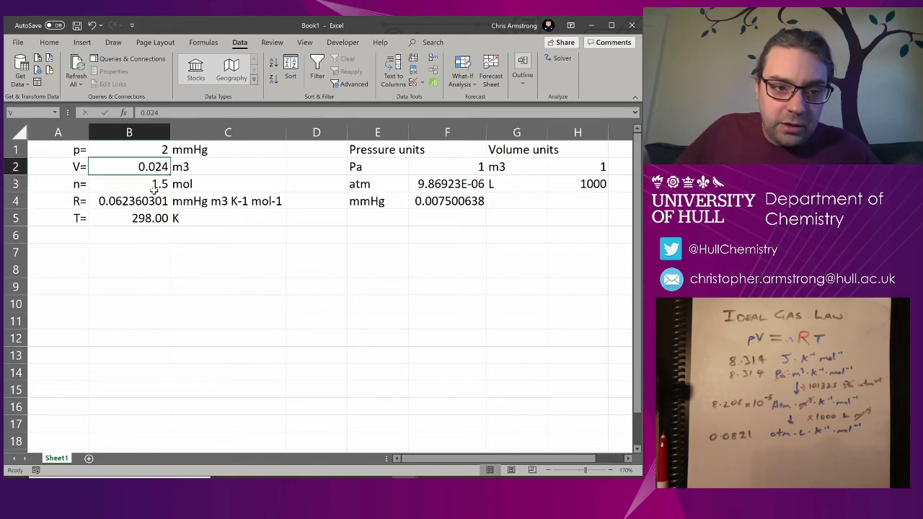
key("Up")
key("Down")
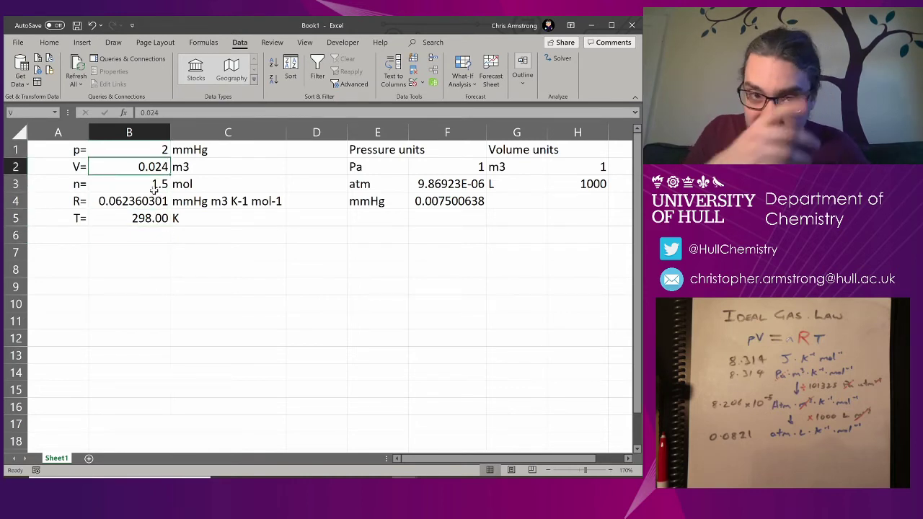
type("=")
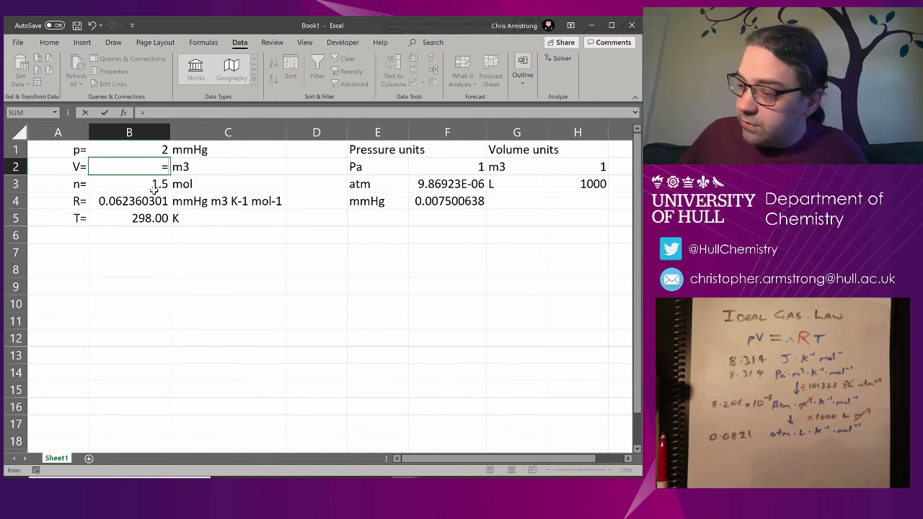
type("n*R_")
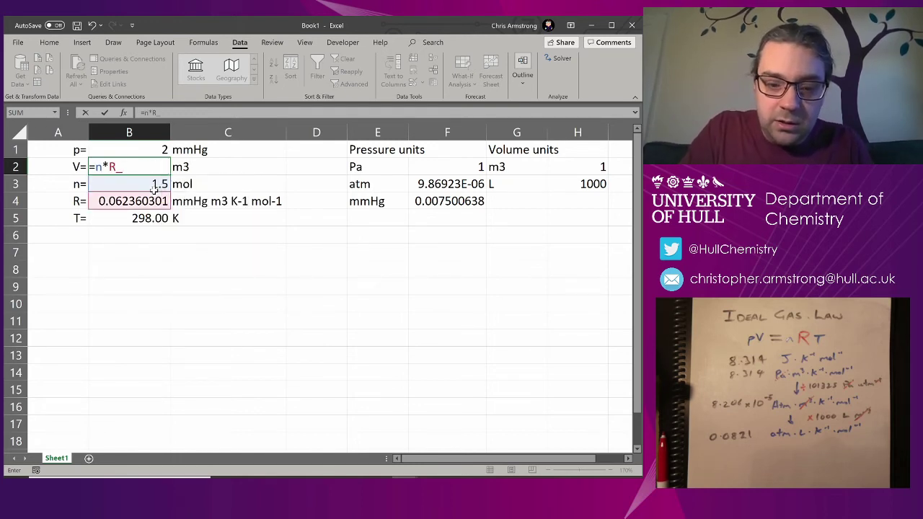
type("*T/")
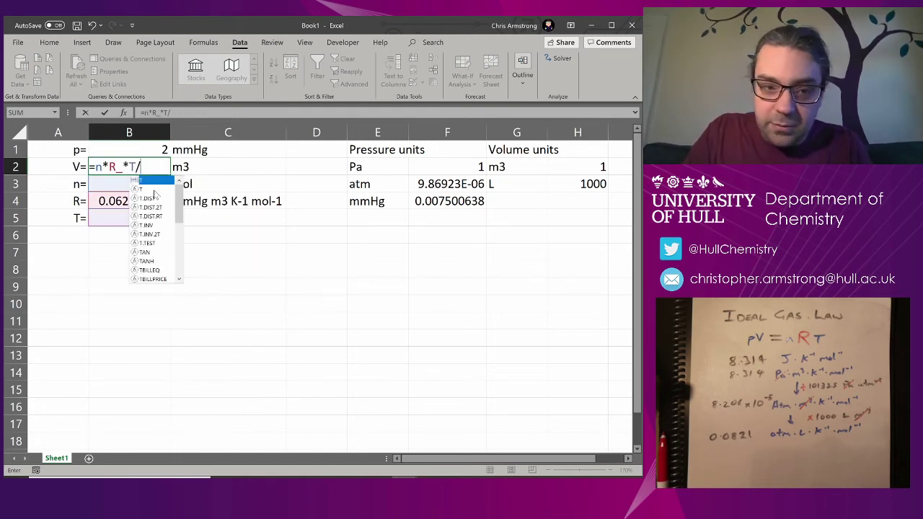
type("p")
key("Return")
key("Up")
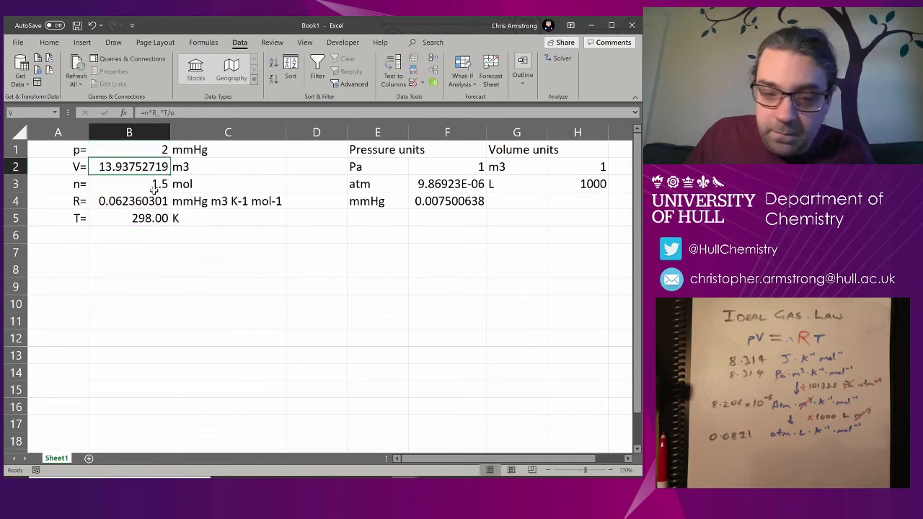
key("Up")
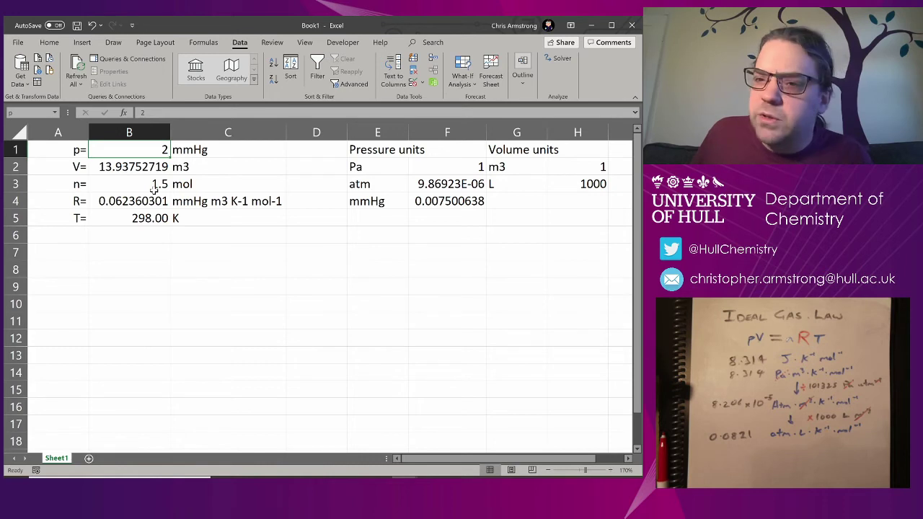
Enter 100 as the pressure in B1 and check the input values below it
type("100")
key("Return")
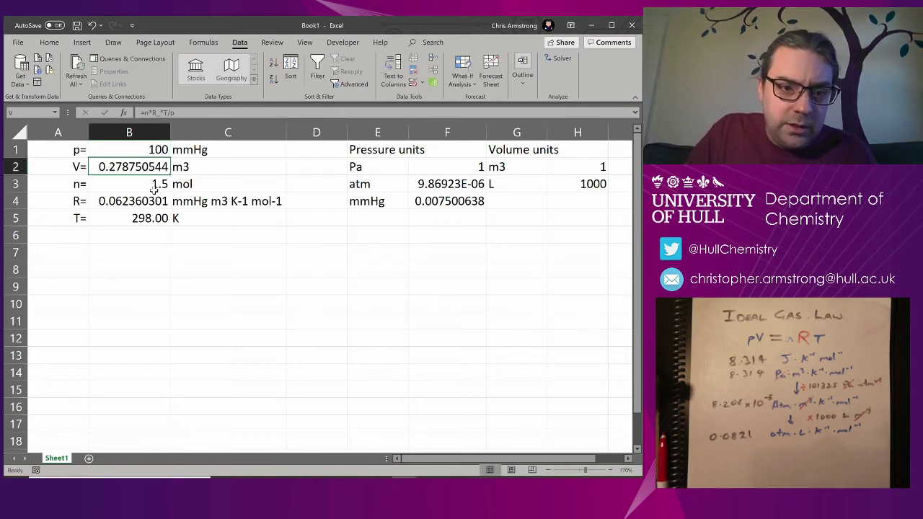
key("Up")
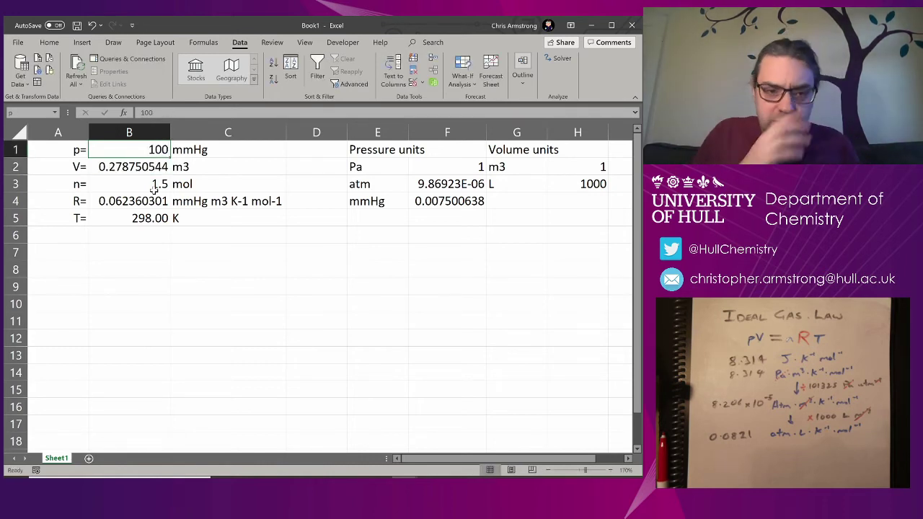
key("Down")
key("Down")
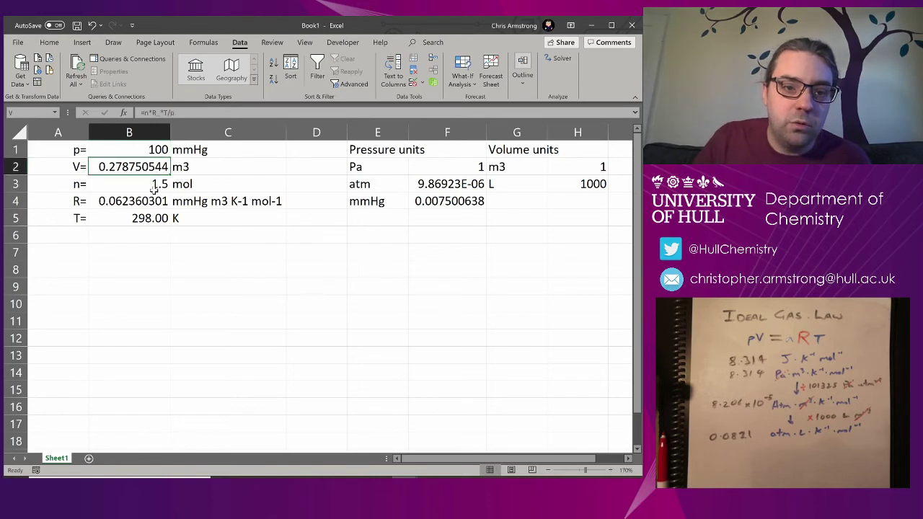
key("Up")
key("Up")
key("Down")
key("Down")
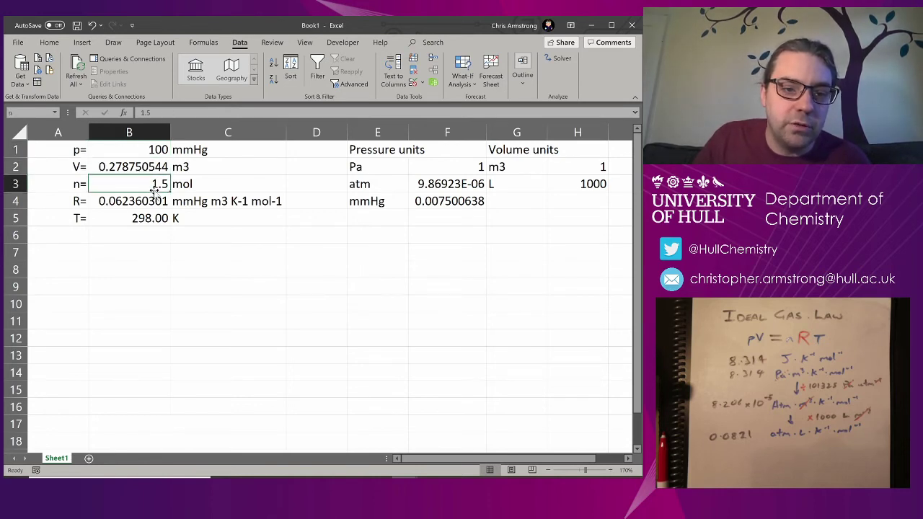
key("Up")
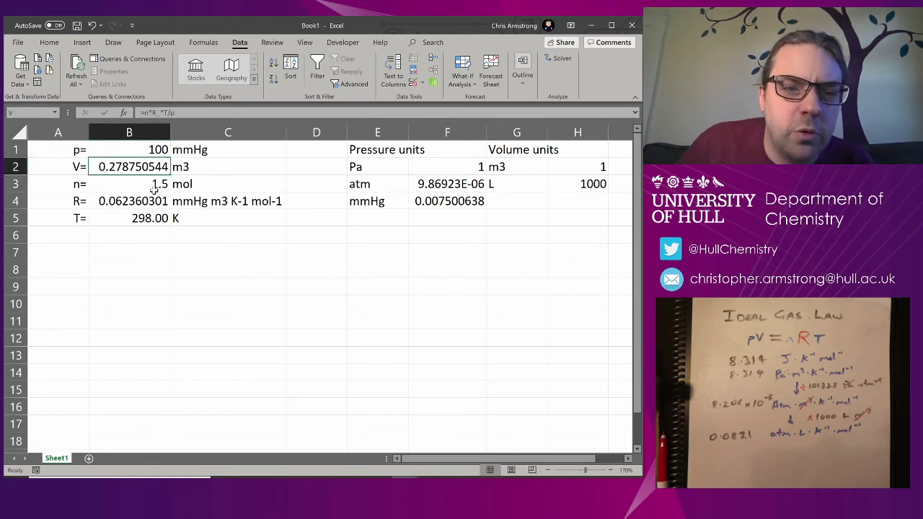
key("Right")
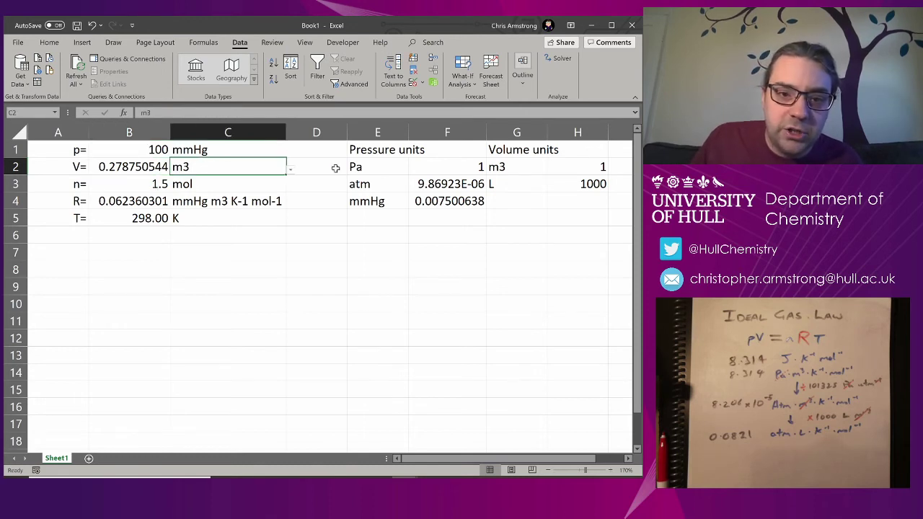
Switch the volume unit in C2 to L
left_click(290, 169)
left_click(247, 192)
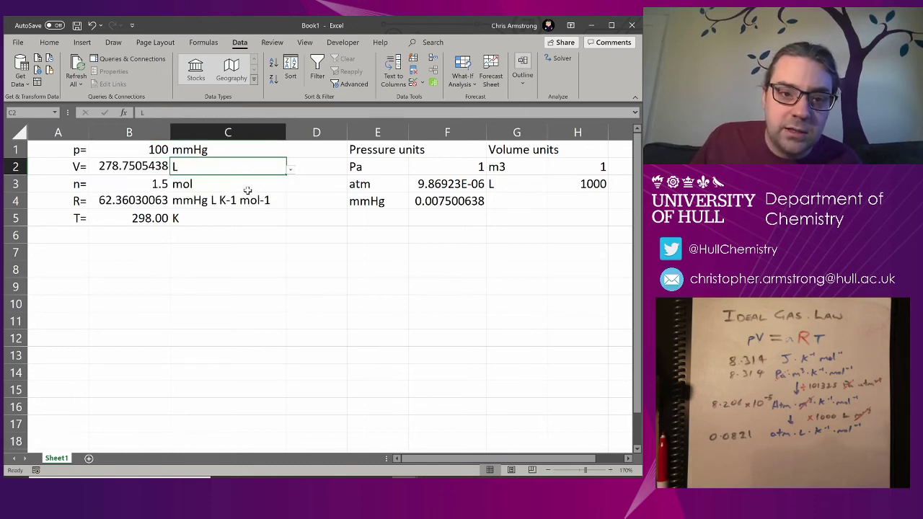
left_click(264, 211)
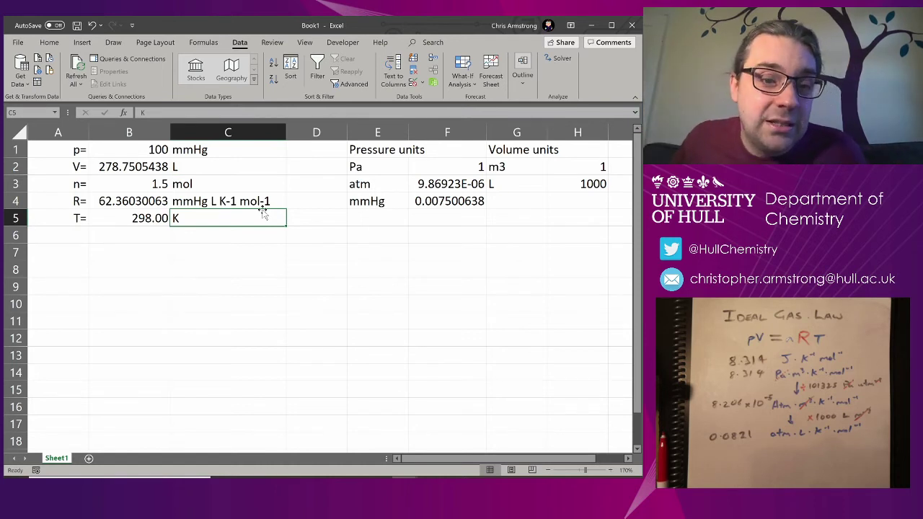
Change the pressure in B1 to 500, then to 900
key("Up")
key("Up")
key("Up")
key("Up")
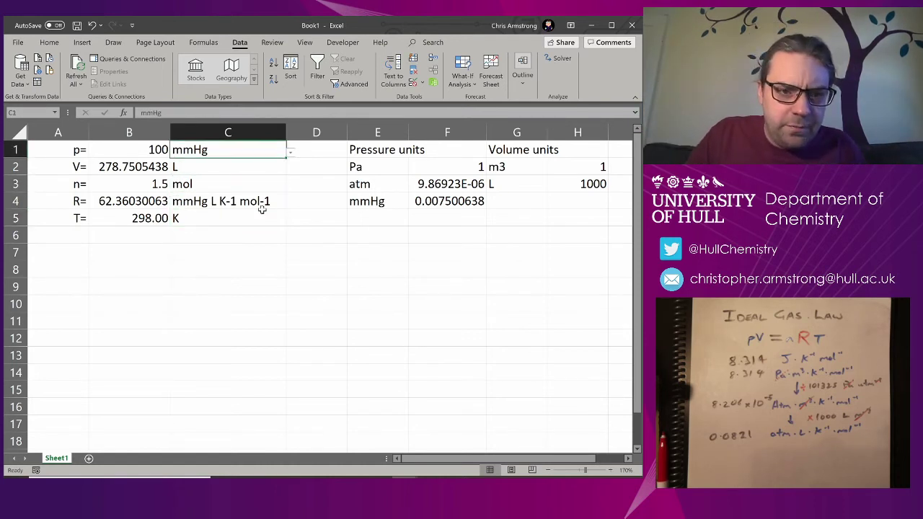
key("Left")
type("500")
key("Return")
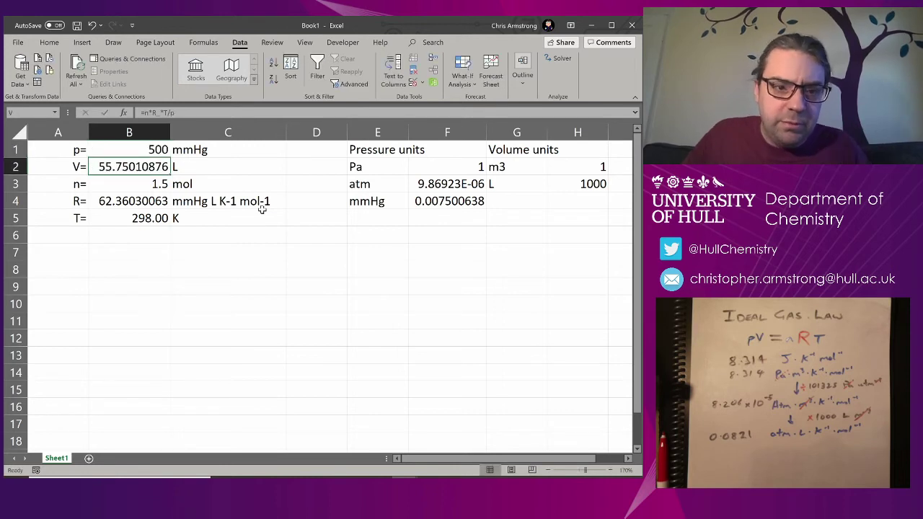
key("Up")
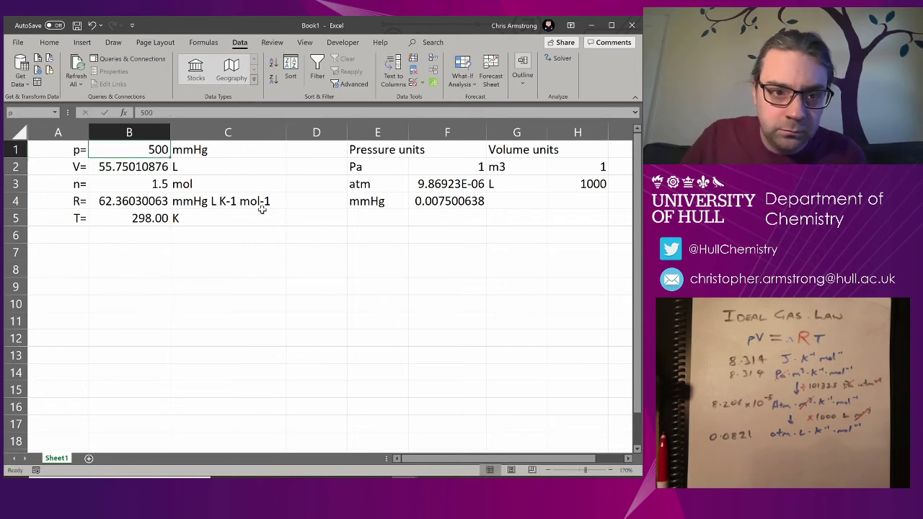
type("900")
key("Return")
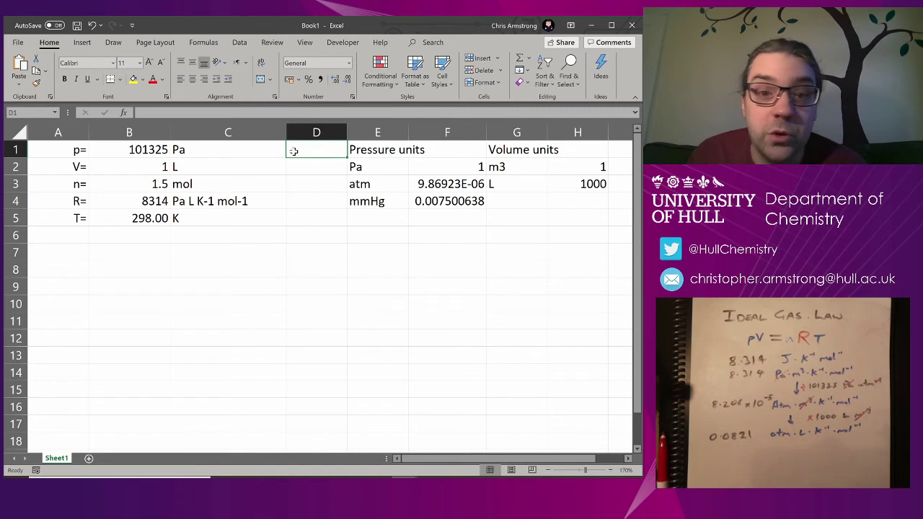
Bring up the Developer tools for adding form controls
left_click(347, 45)
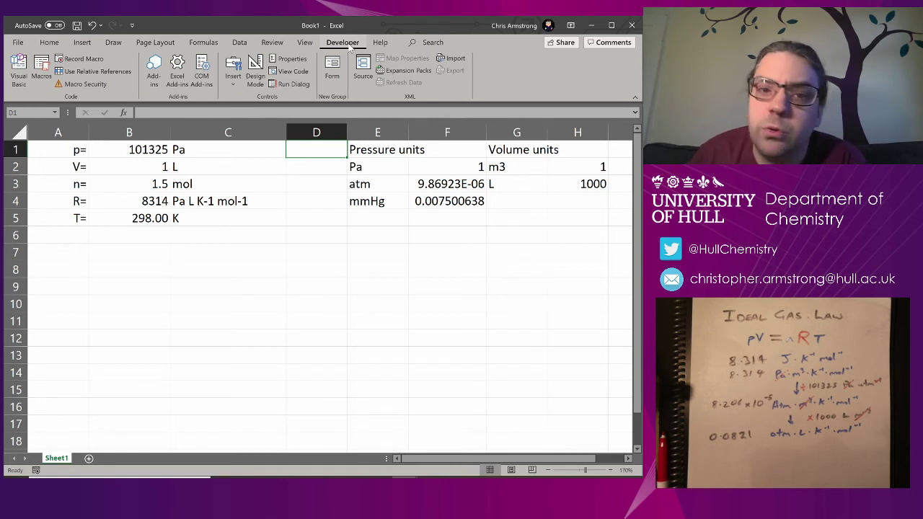
Draw a Form Controls button over D1 and assign it the ThisWorkbook.Calc_p macro
left_click(235, 69)
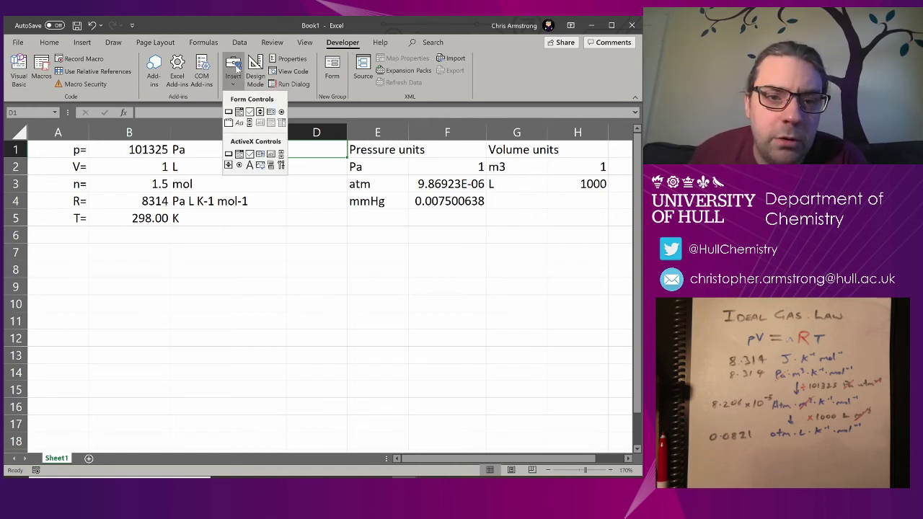
left_click(229, 112)
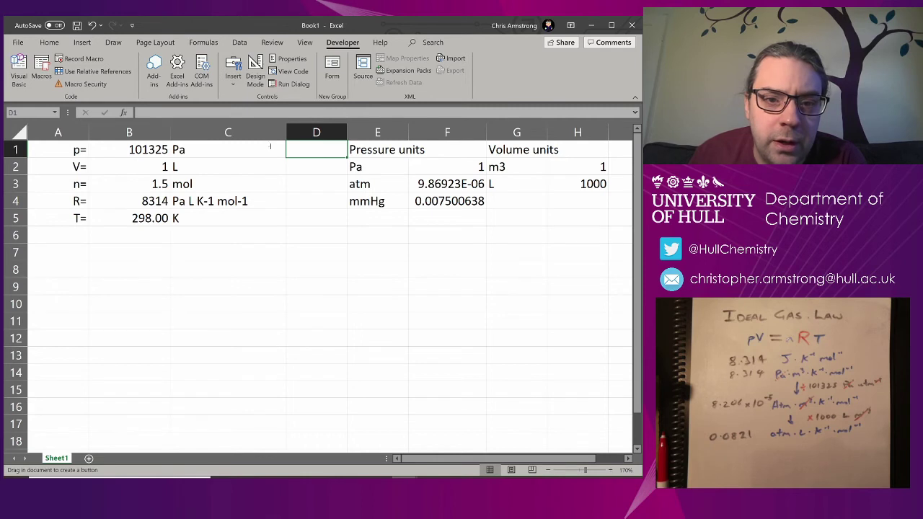
left_click_drag(270, 146, 341, 161)
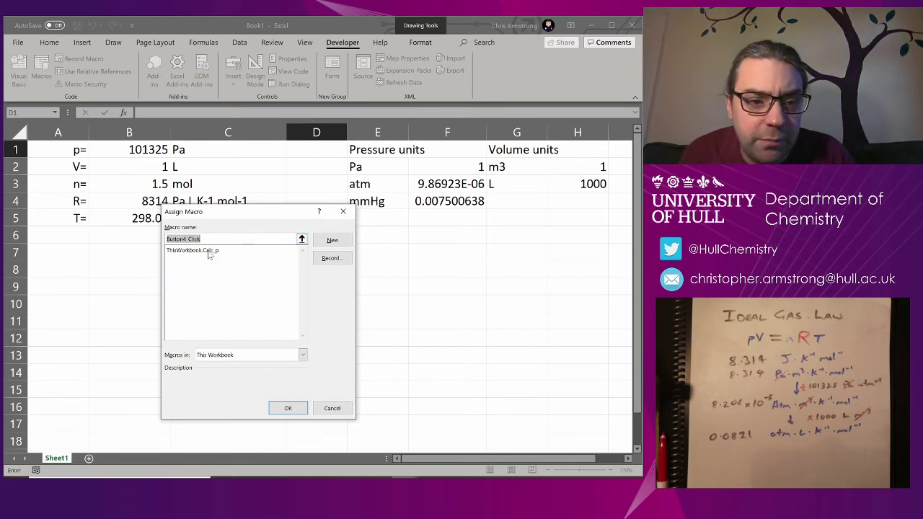
left_click(209, 252)
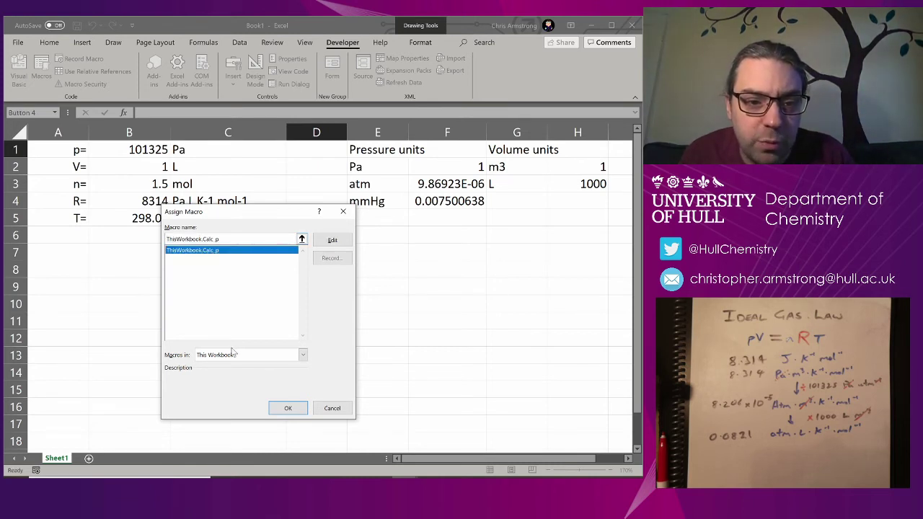
left_click(287, 410)
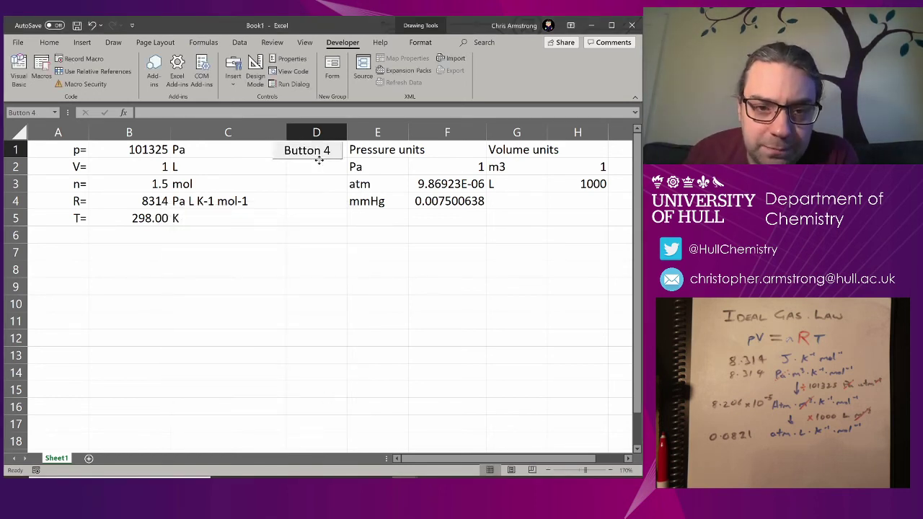
left_click(19, 75)
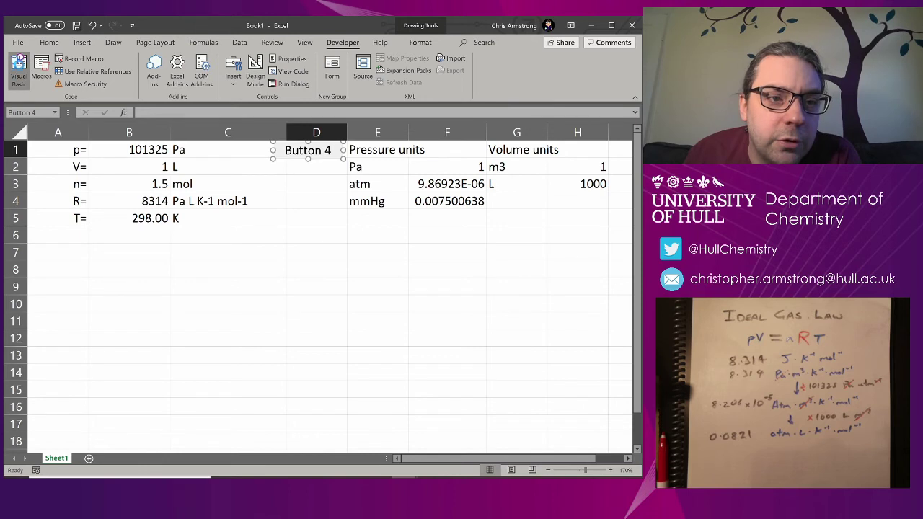
double_click(245, 205)
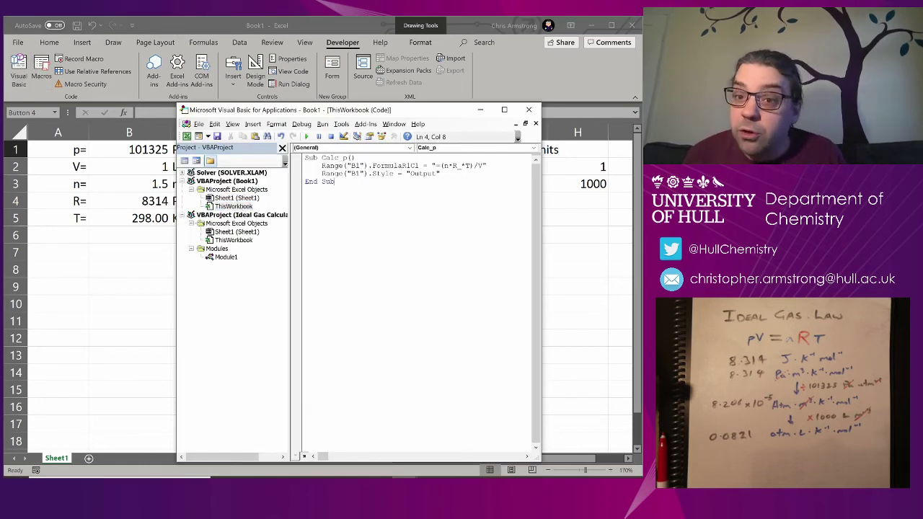
key("ctrl+a")
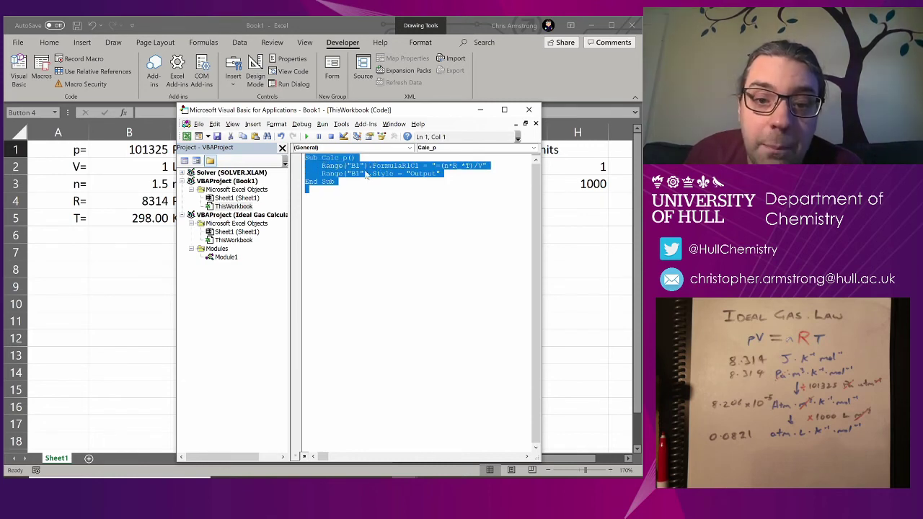
left_click(349, 197)
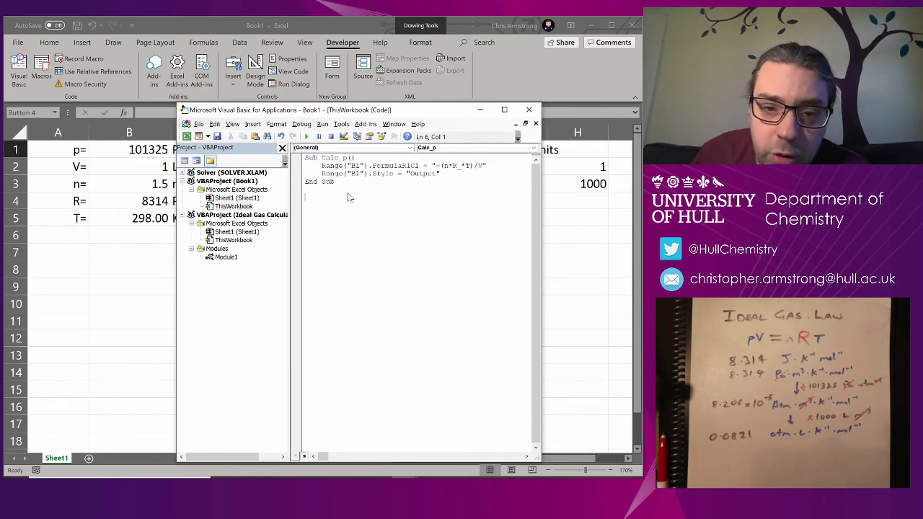
left_click_drag(321, 165, 365, 165)
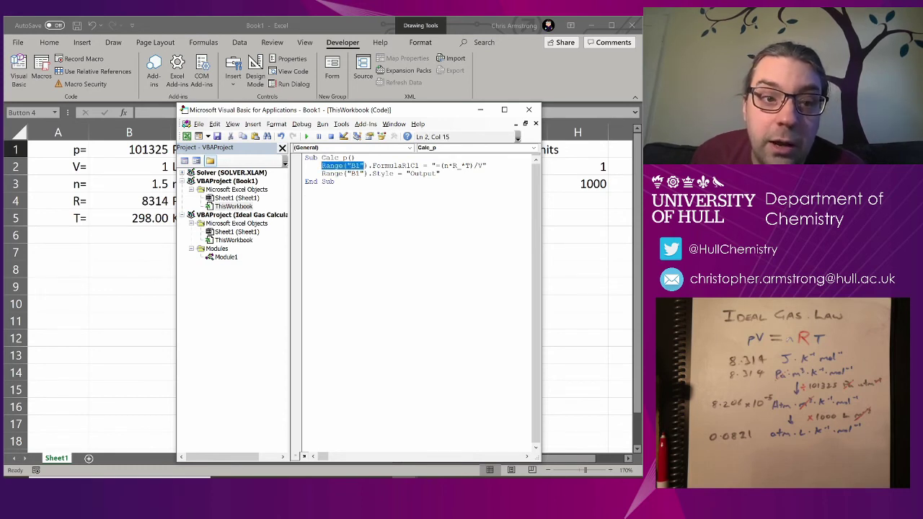
left_click(370, 165)
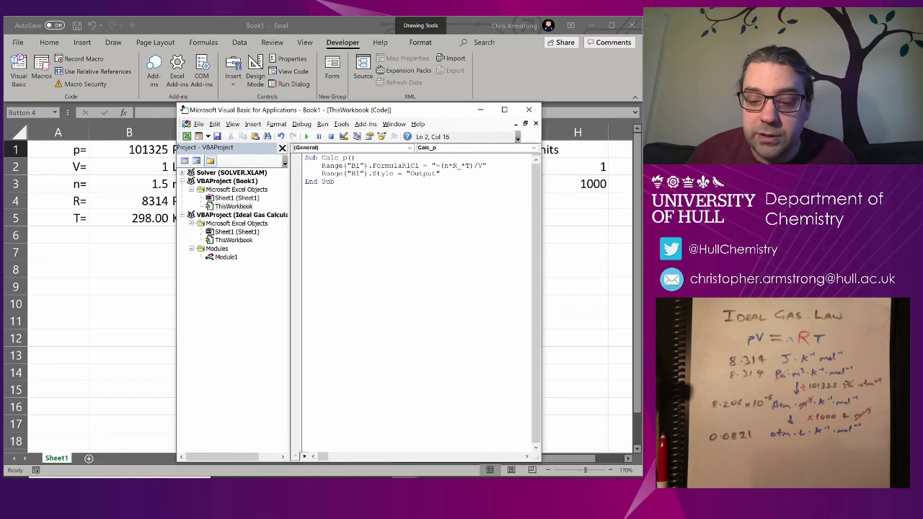
left_click_drag(372, 165, 418, 165)
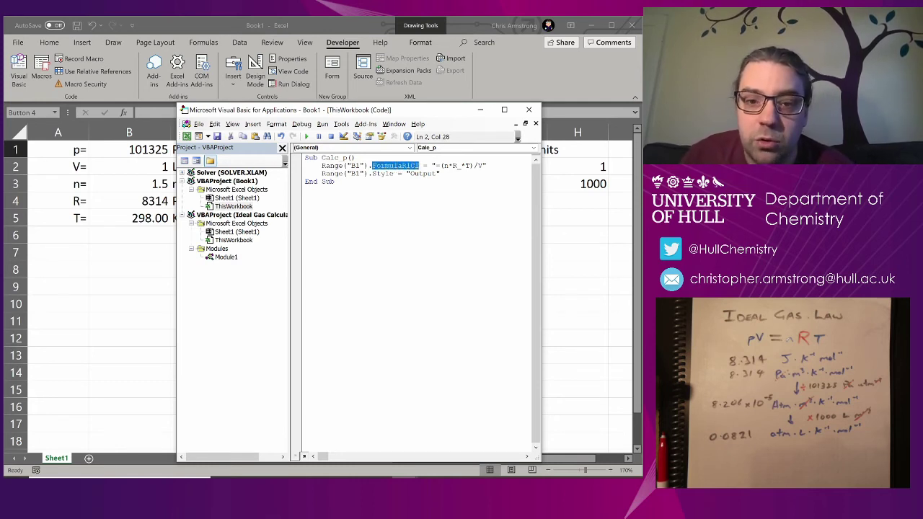
left_click(419, 165)
key("Right")
key("Right")
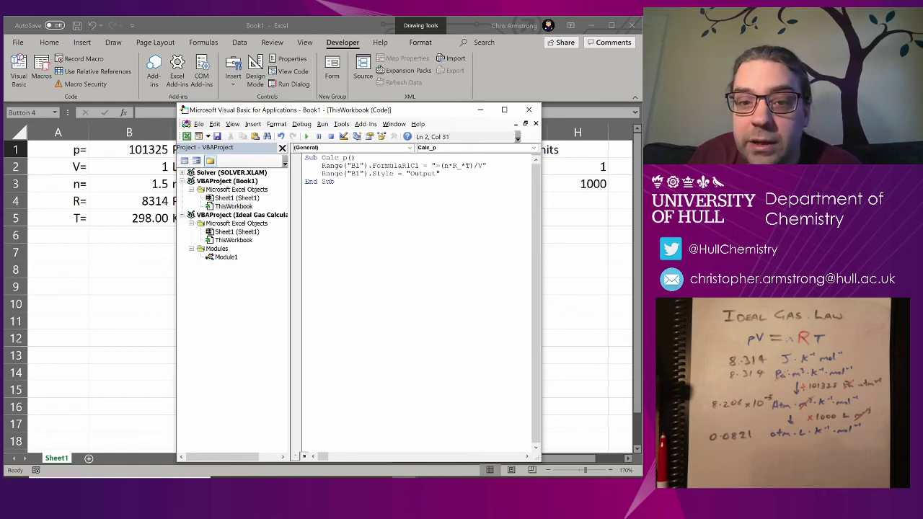
key("shift+Right")
key("shift+Right")
key("shift+Right")
key("shift+Right")
key("shift+Right")
key("shift+Right")
key("shift+Right")
key("shift+Right")
key("shift+Right")
key("shift+Right")
key("shift+Right")
key("shift+Right")
key("shift+Right")
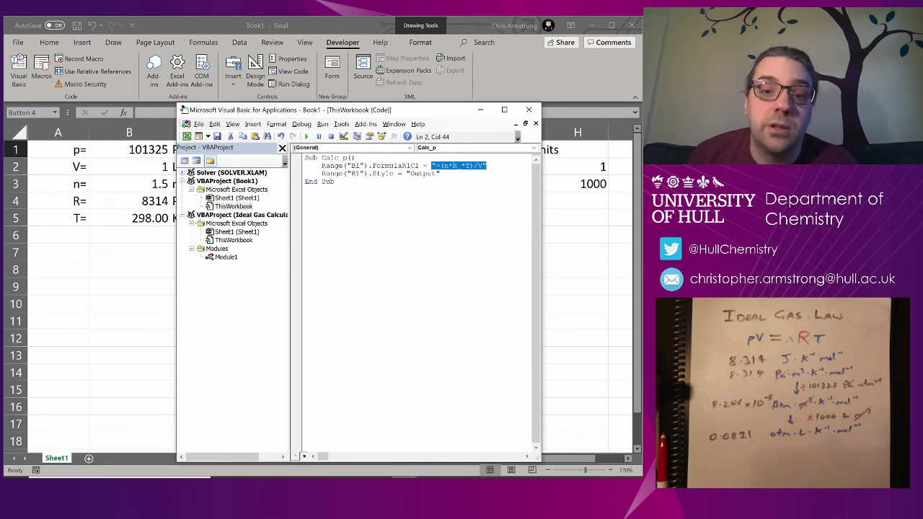
key("Right")
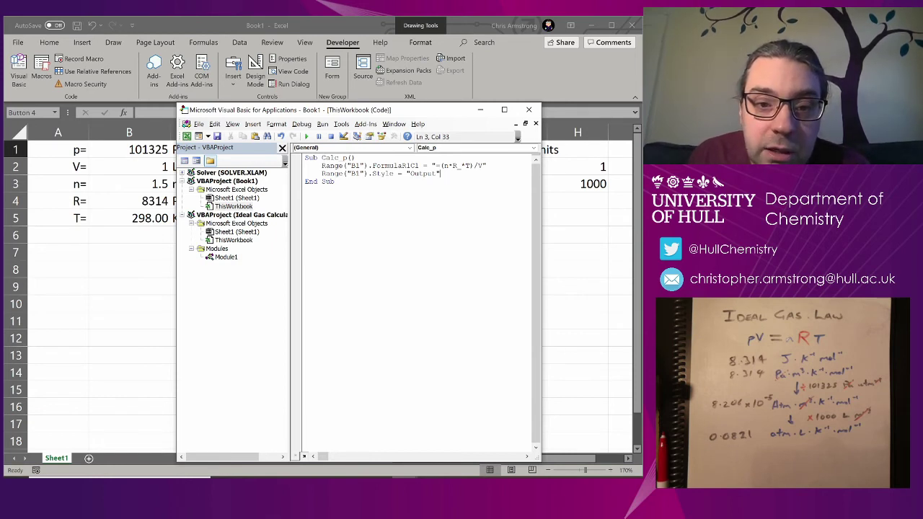
left_click_drag(321, 174, 440, 174)
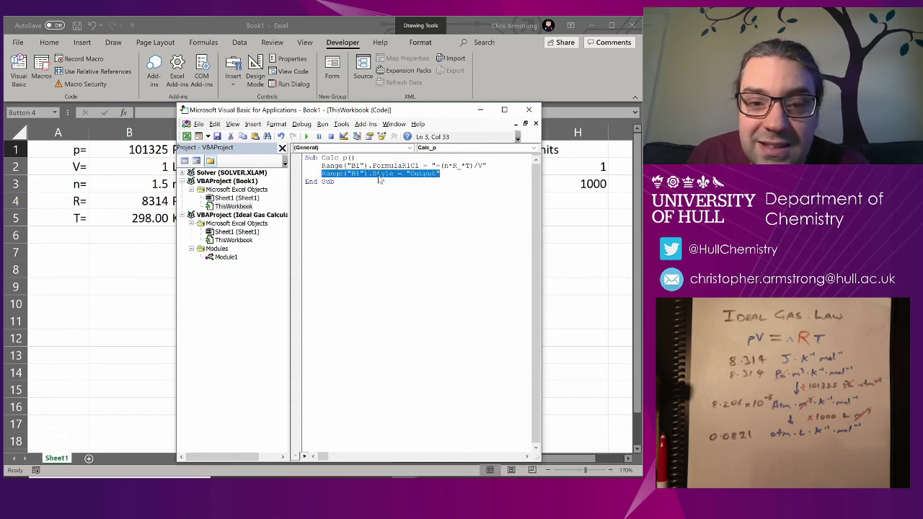
left_click(448, 176)
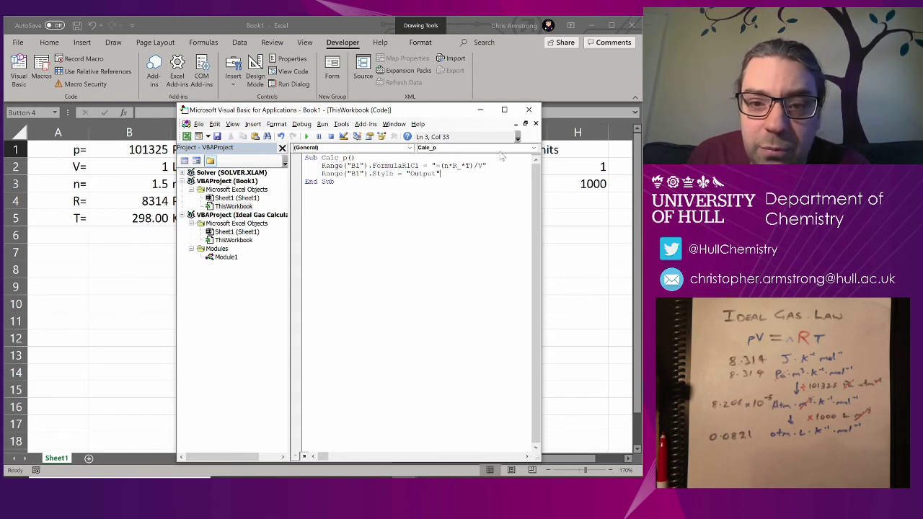
left_click(528, 109)
Run Calc_p, overwrite B1 with 75765, then rerun Calc_p to restore the pressure formula
left_click(299, 173)
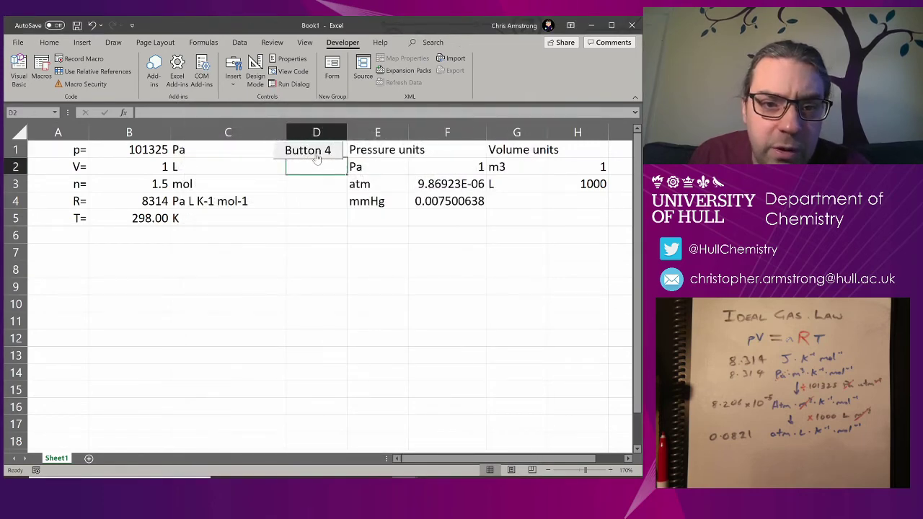
left_click(317, 157)
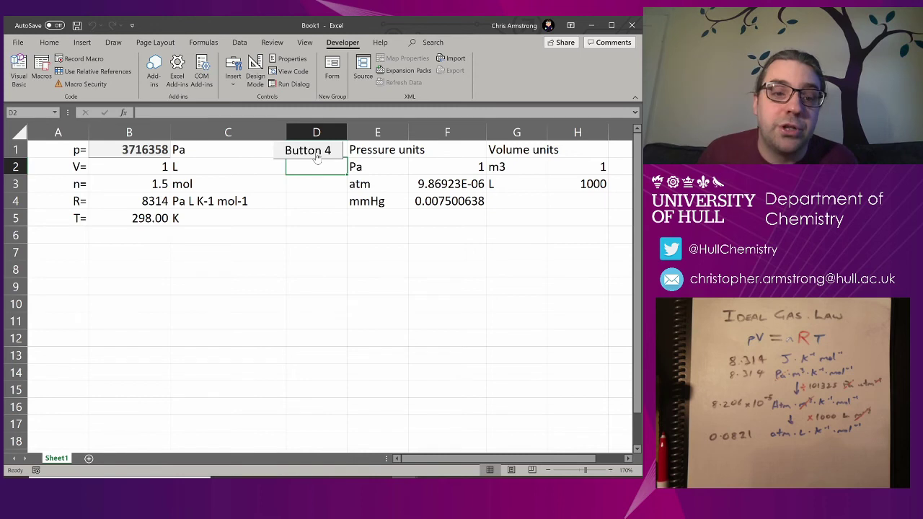
left_click(124, 149)
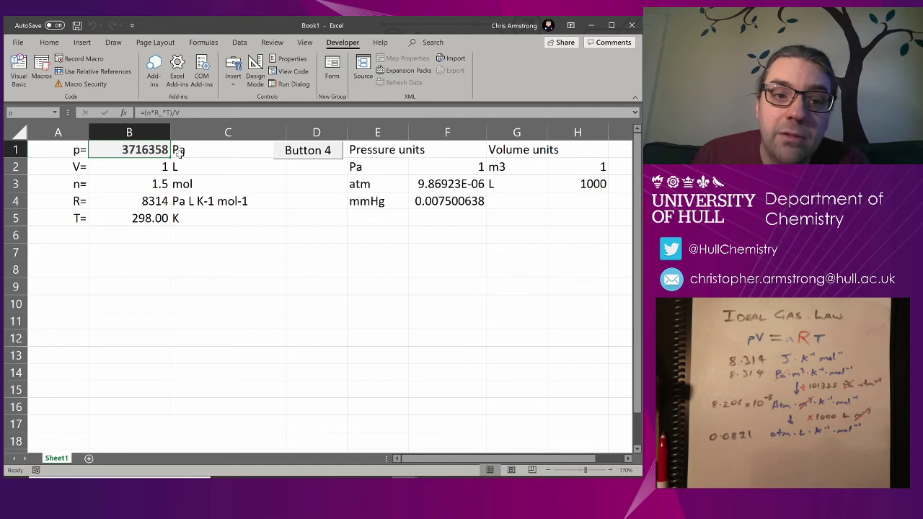
type("75765")
key("Return")
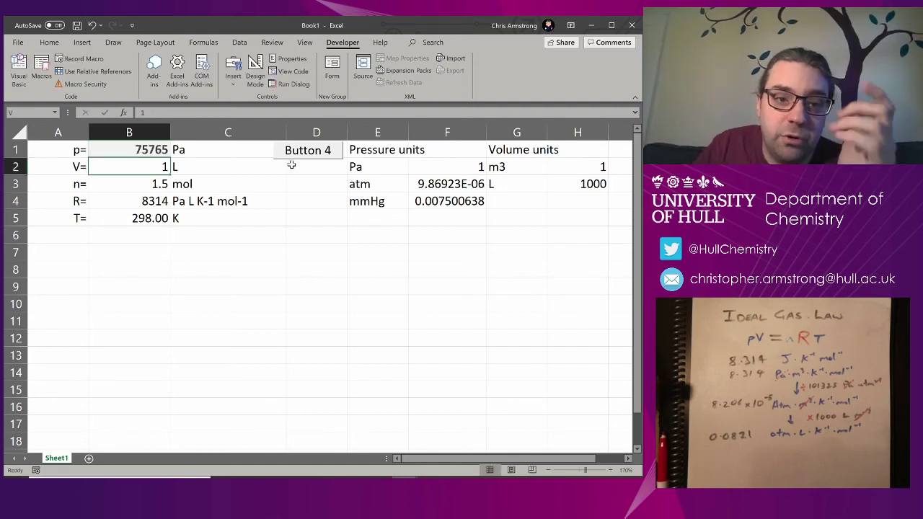
left_click(303, 152)
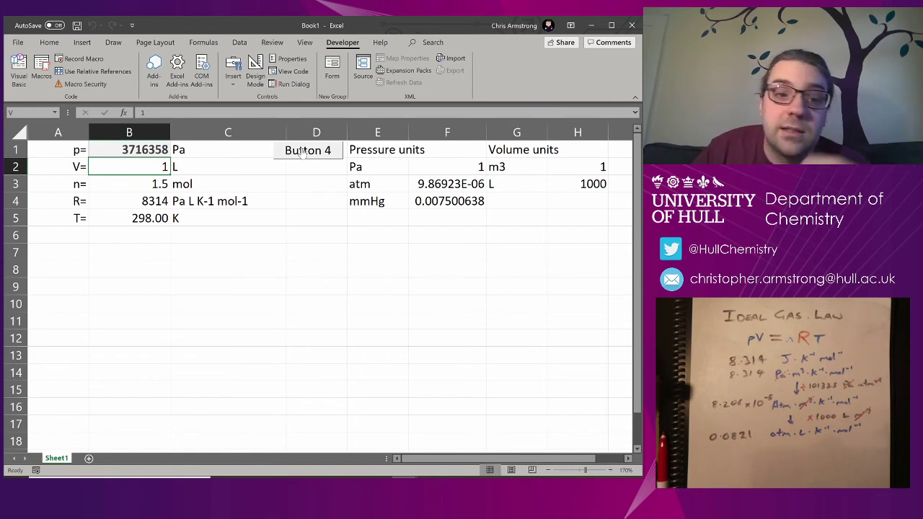
key("Up")
Switch the pressure unit in C1 to atm and view R's VLOOKUP formula in B4
key("Down")
key("Down")
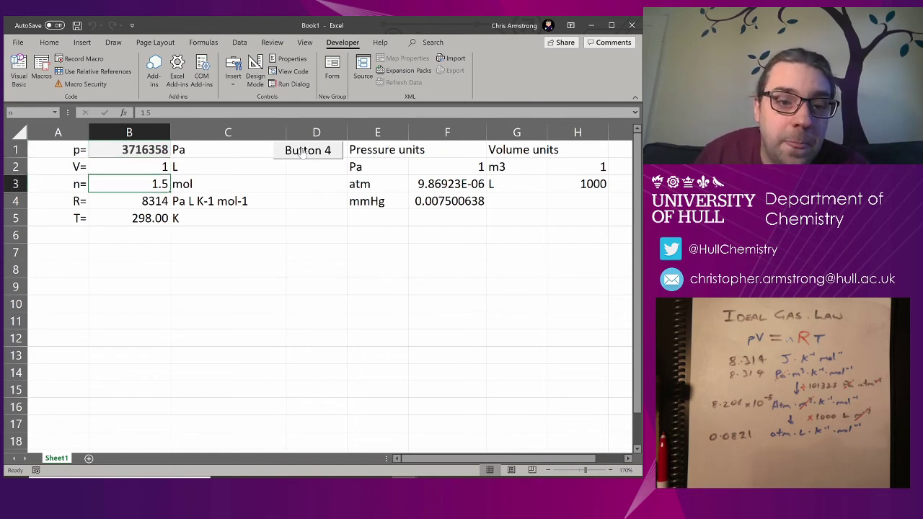
key("Right")
left_click(227, 151)
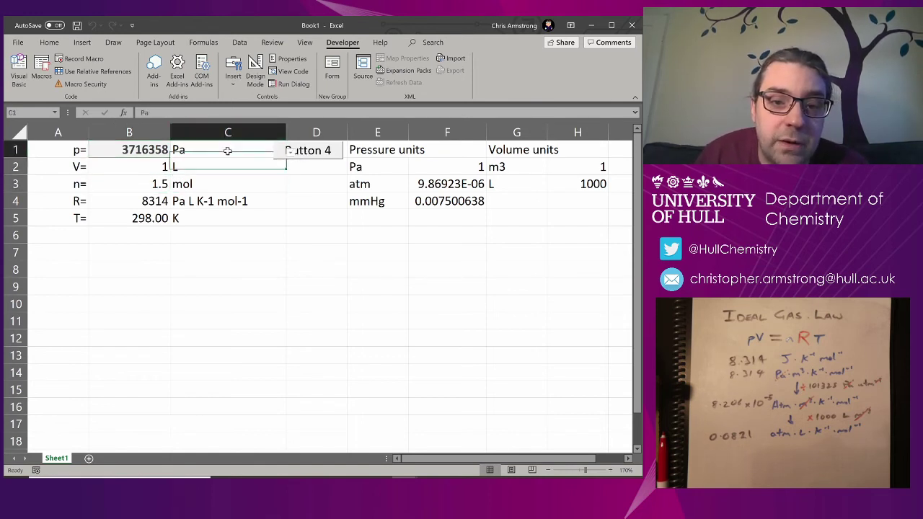
left_click(293, 158)
left_click(229, 176)
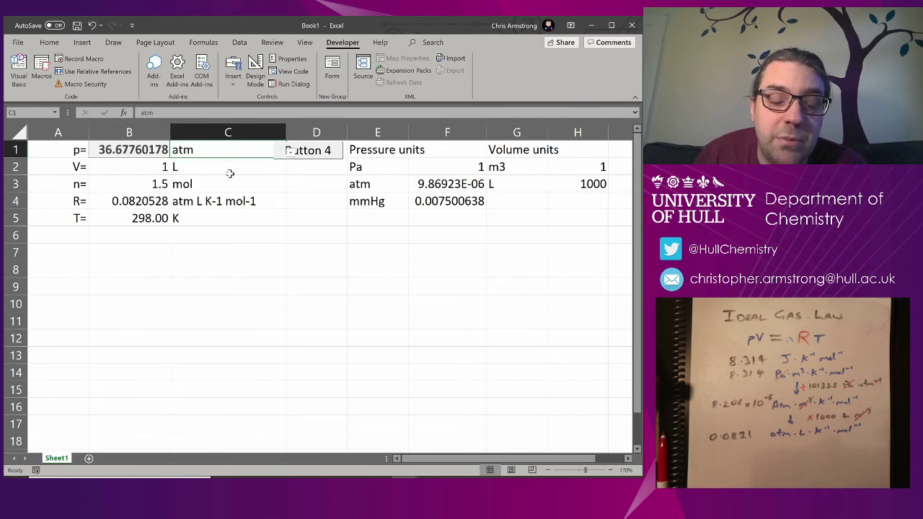
left_click(229, 174)
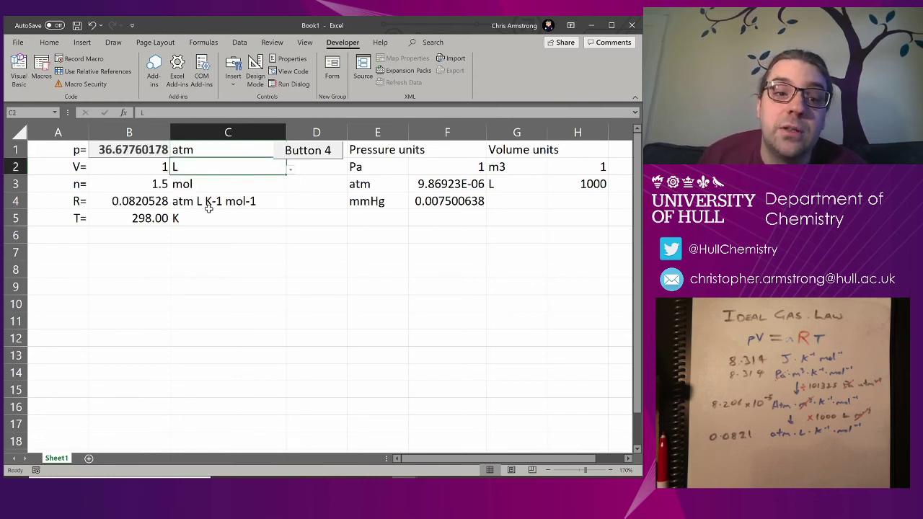
left_click(134, 201)
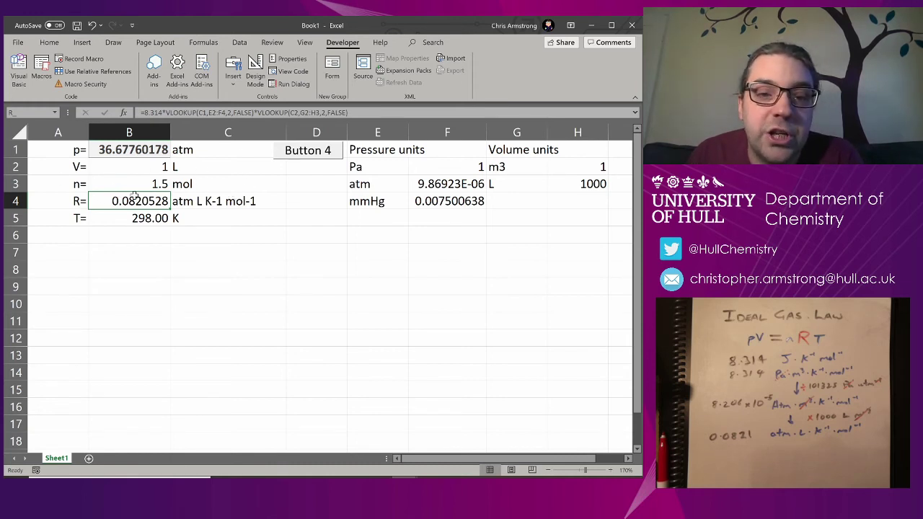
Copy Button 4, paste the duplicate into D2 beneath it, and open the VBA editor
right_click(305, 158)
left_click(298, 173)
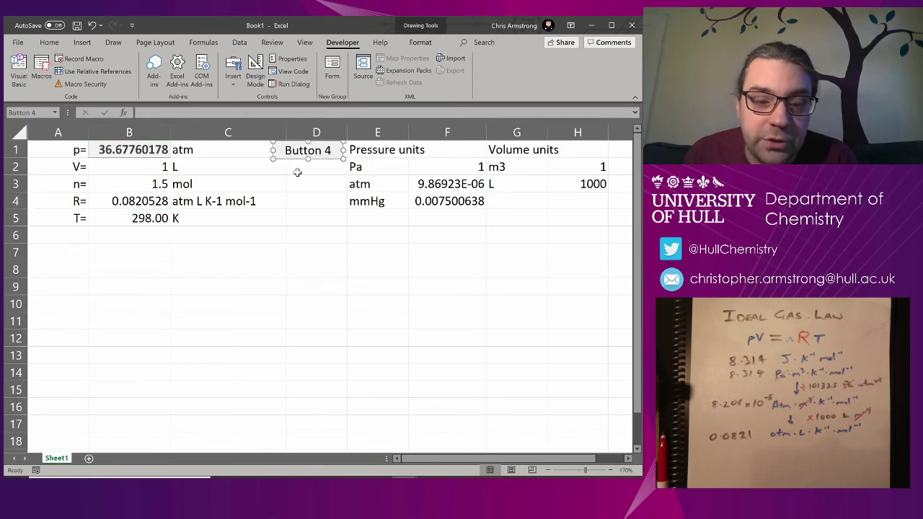
left_click(298, 173)
key("ctrl+v")
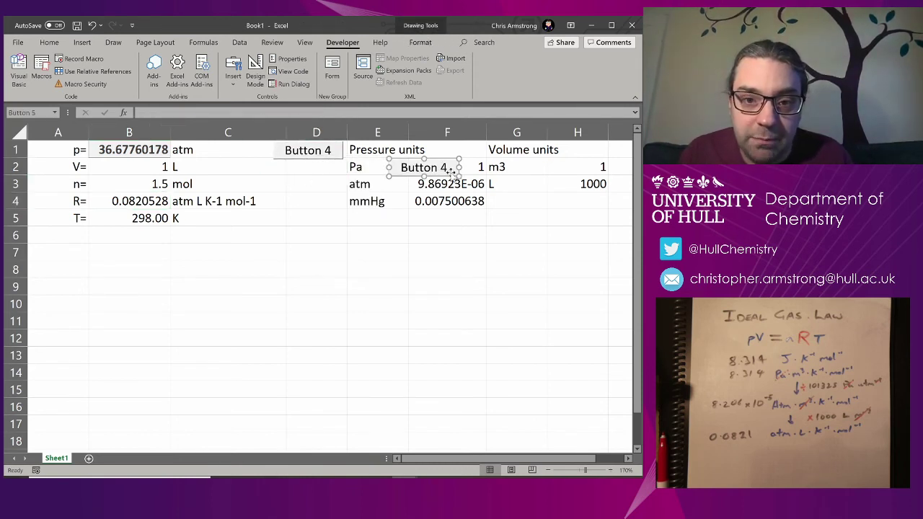
left_click_drag(449, 173, 325, 175)
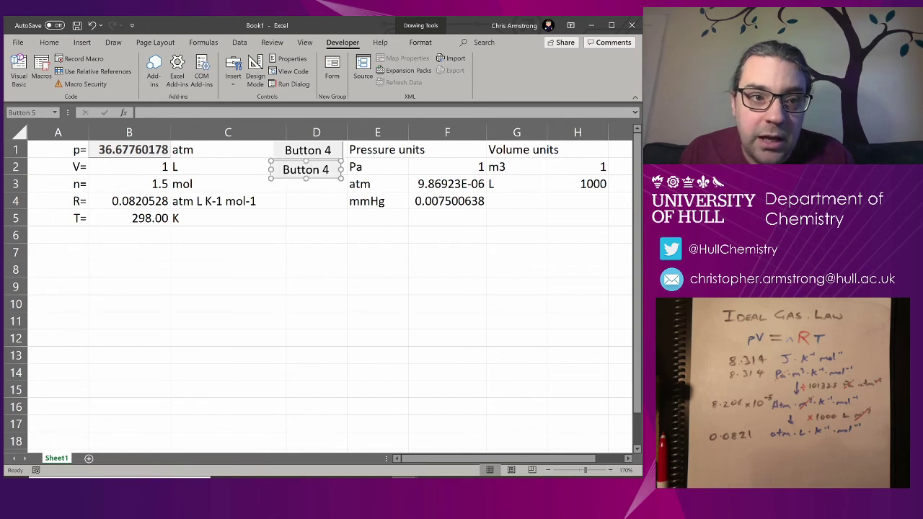
left_click(18, 73)
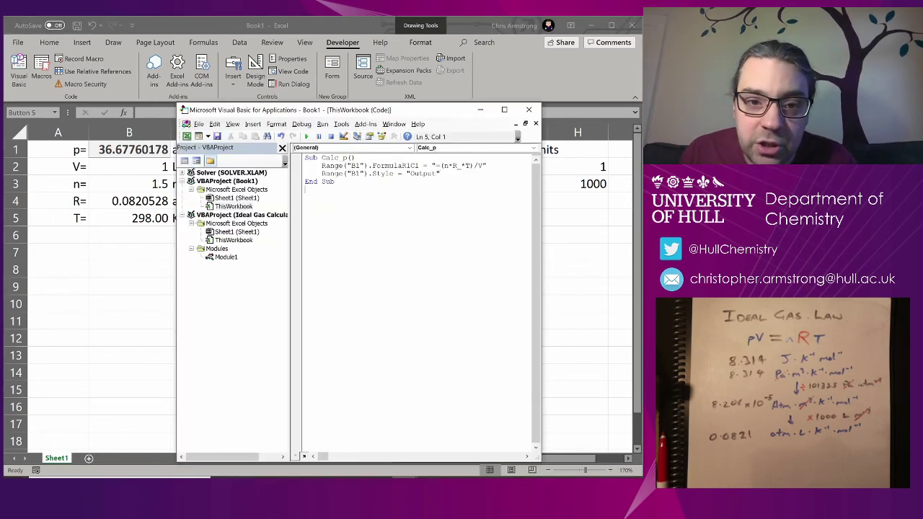
Duplicate Calc_p as Calc_V, changing the formula to (n*R_*T)/p written into B2
key("ctrl+a")
key("ctrl+c")
left_click(404, 187)
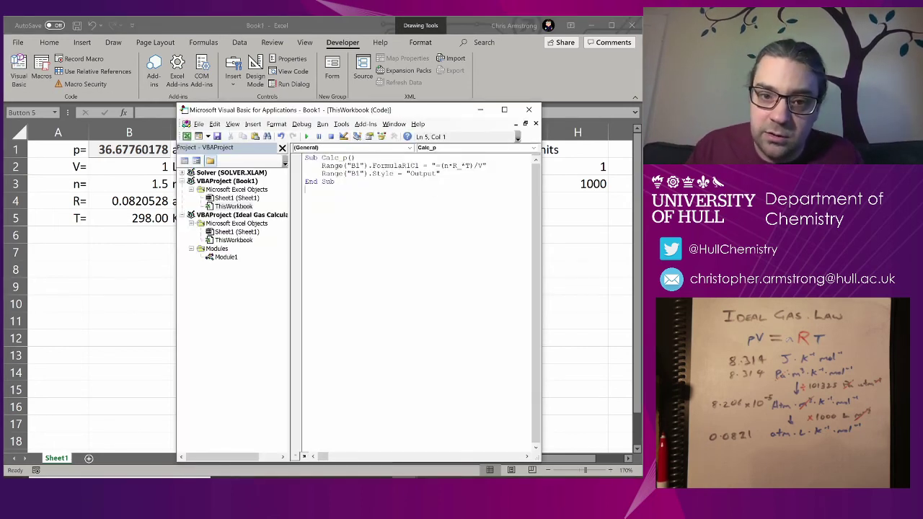
key("ctrl+v")
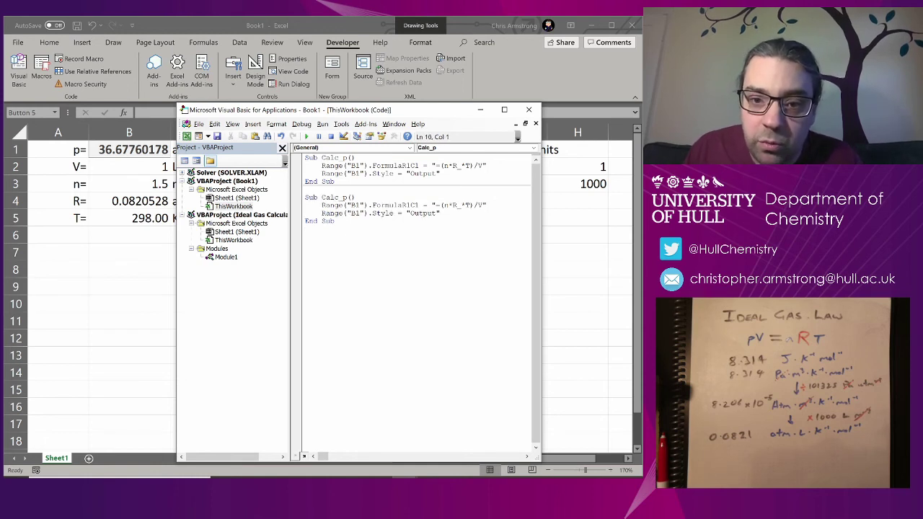
left_click(447, 205)
left_click(482, 205)
key("BackSpace")
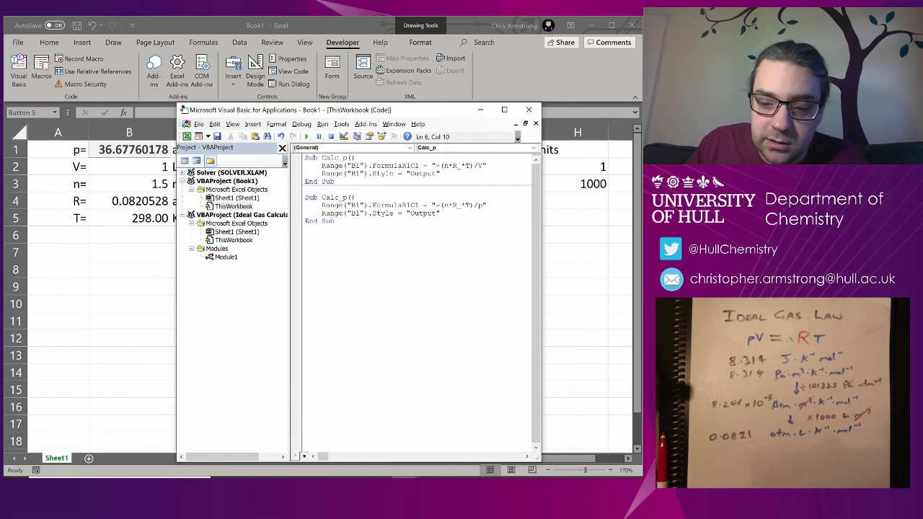
type("V")
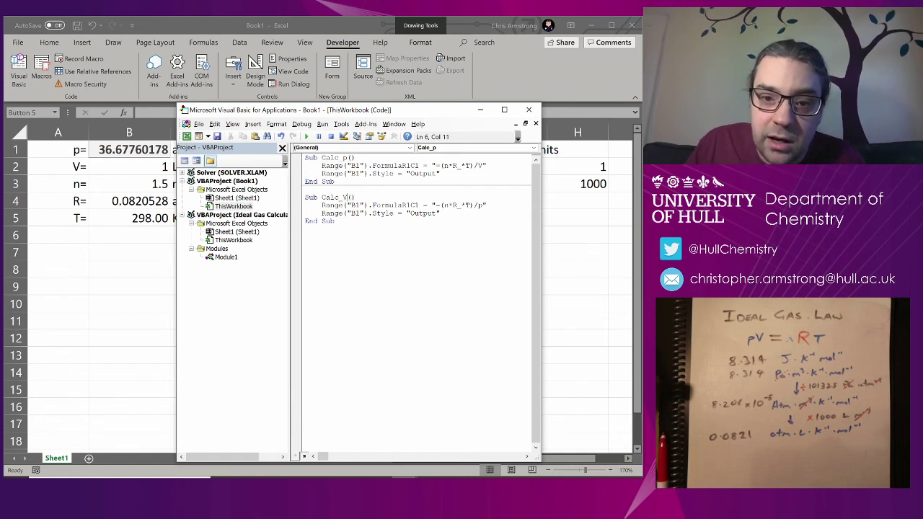
key("shift+Right")
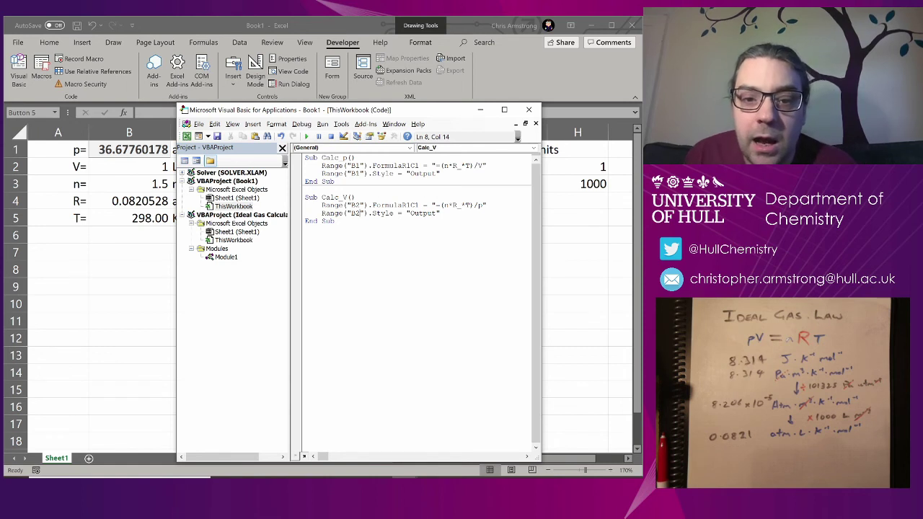
Add lines to Calc_V that freeze B1 as its own value with the Normal style
left_click_drag(439, 174, 323, 166)
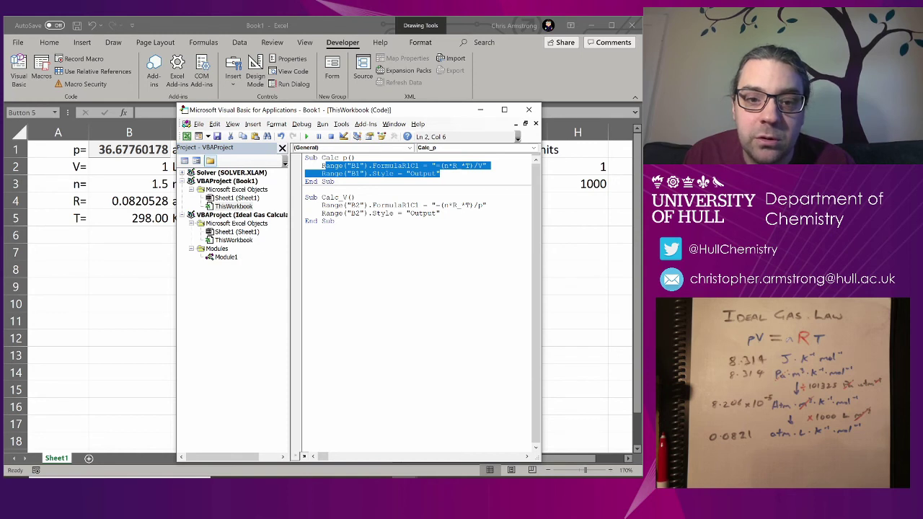
left_click(440, 214)
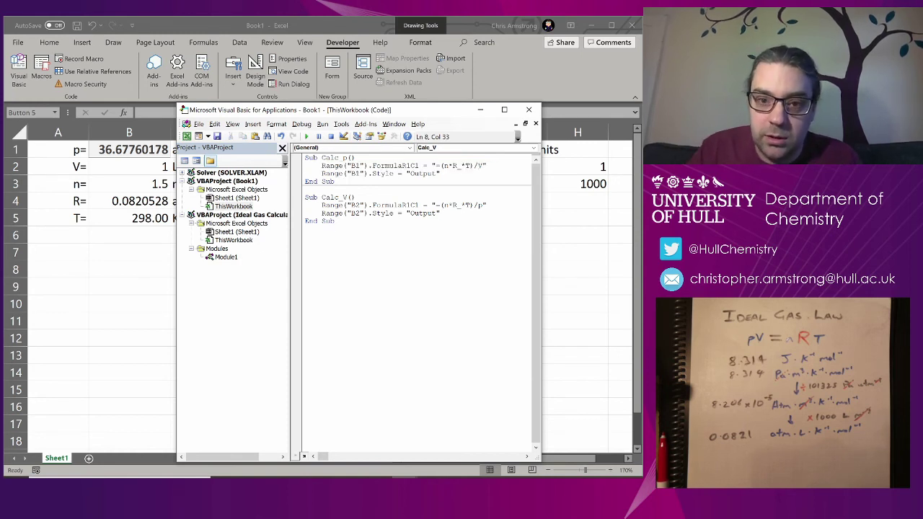
key("Return")
type("Range(\"B1\").FormulaR1C1 = \"=(n*R_*T)/V\"     Range(\"B1\").Style = \"Output\"")
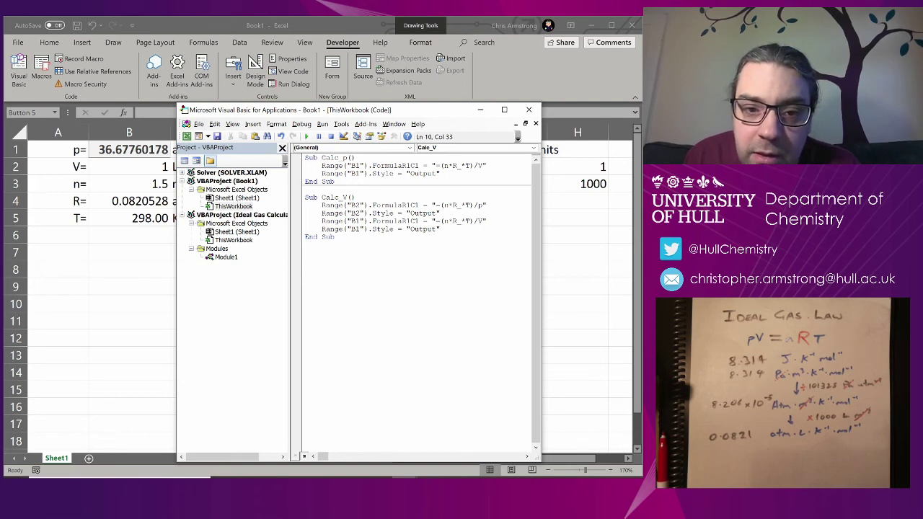
left_click_drag(373, 221, 422, 220)
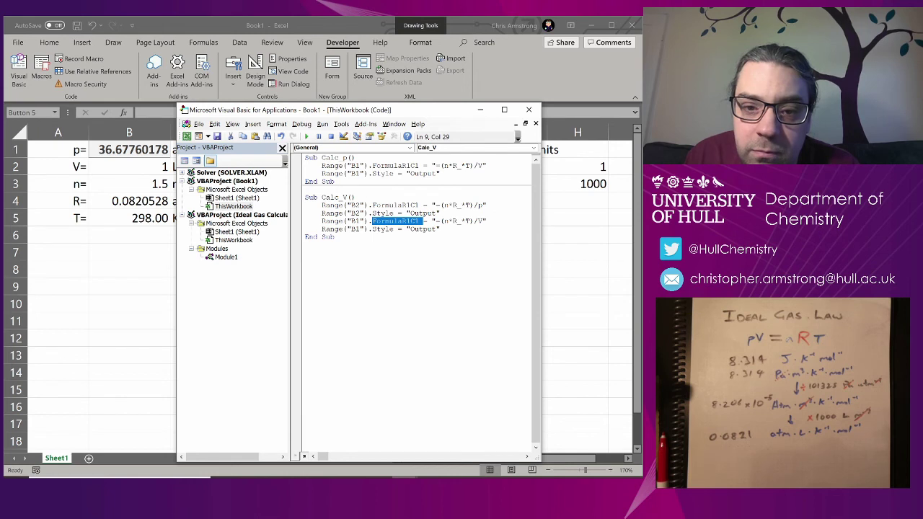
type("Value")
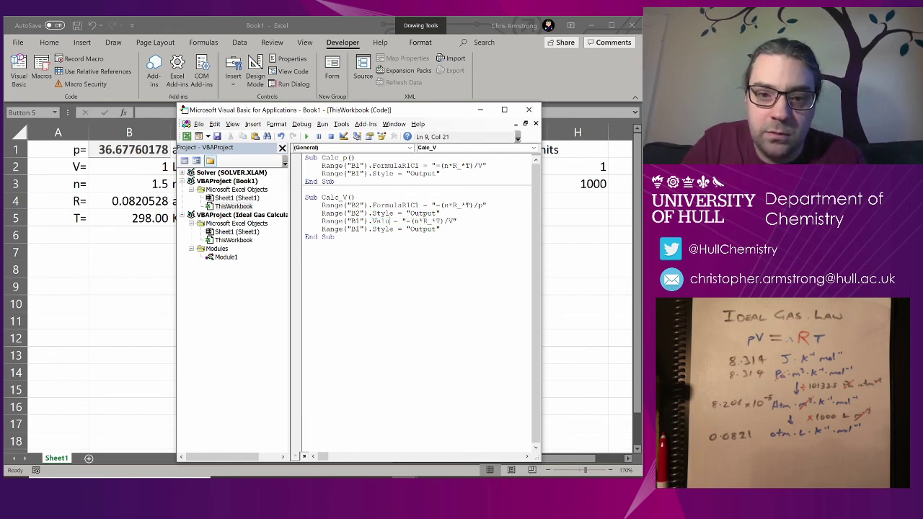
left_click_drag(394, 221, 320, 221)
key("ctrl+c")
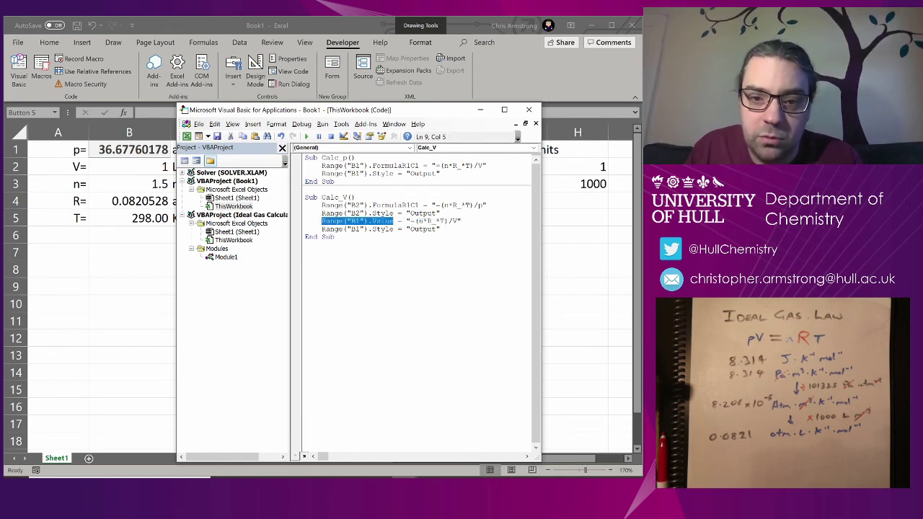
left_click_drag(462, 221, 409, 220)
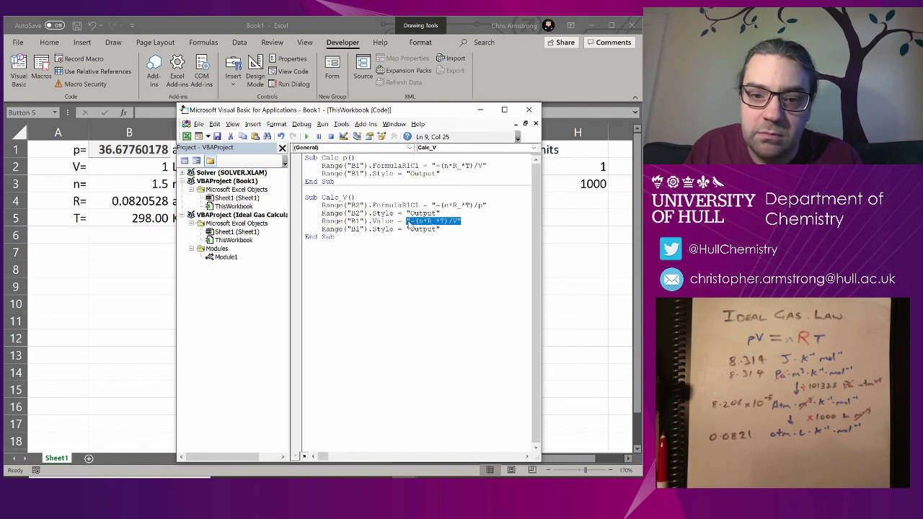
key("ctrl+v")
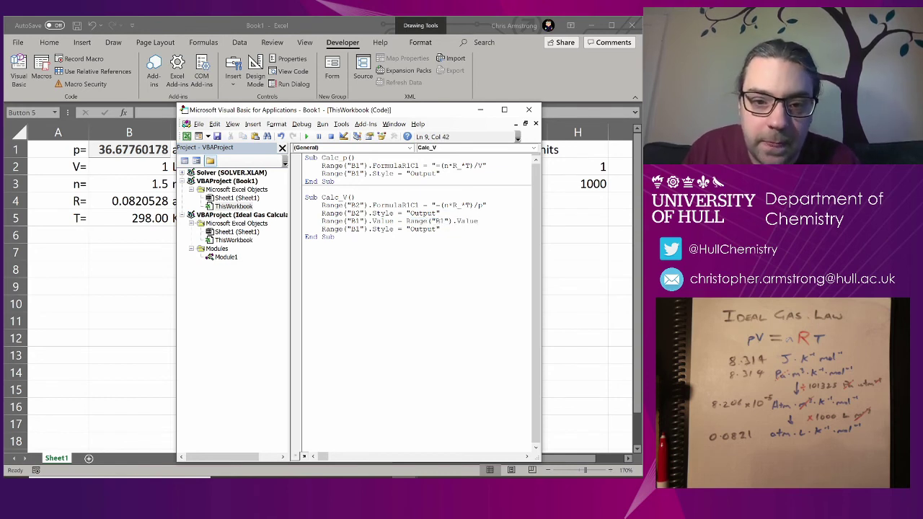
left_click(437, 228)
left_click_drag(408, 229, 435, 229)
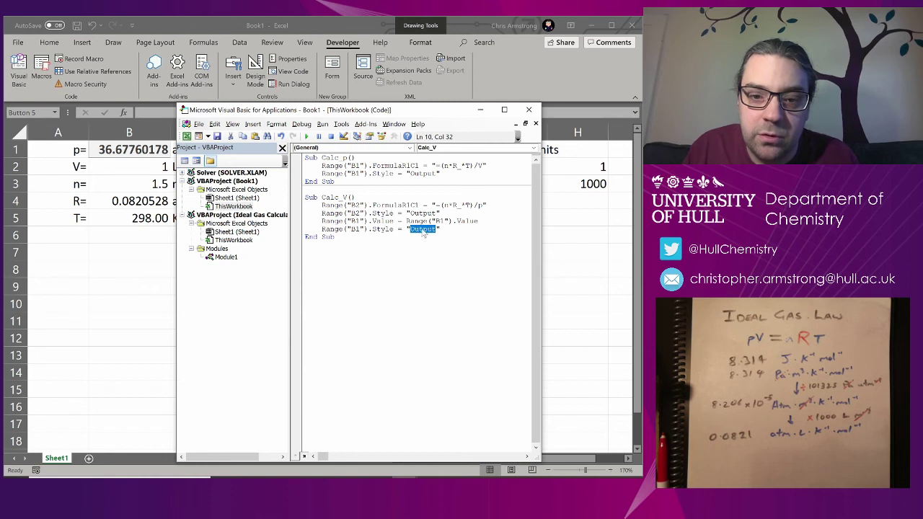
type("Normal")
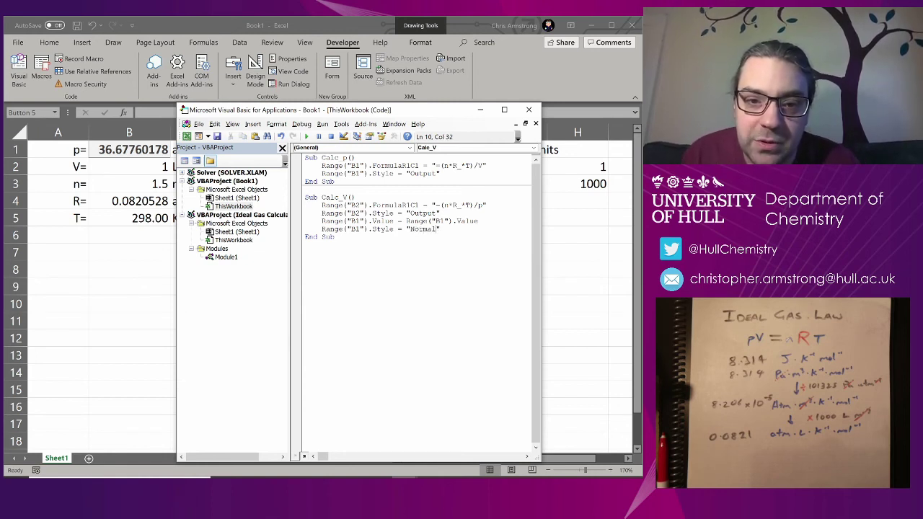
Paste the freeze lines into Calc_p, retargeted to freeze B2
left_click_drag(437, 229, 329, 221)
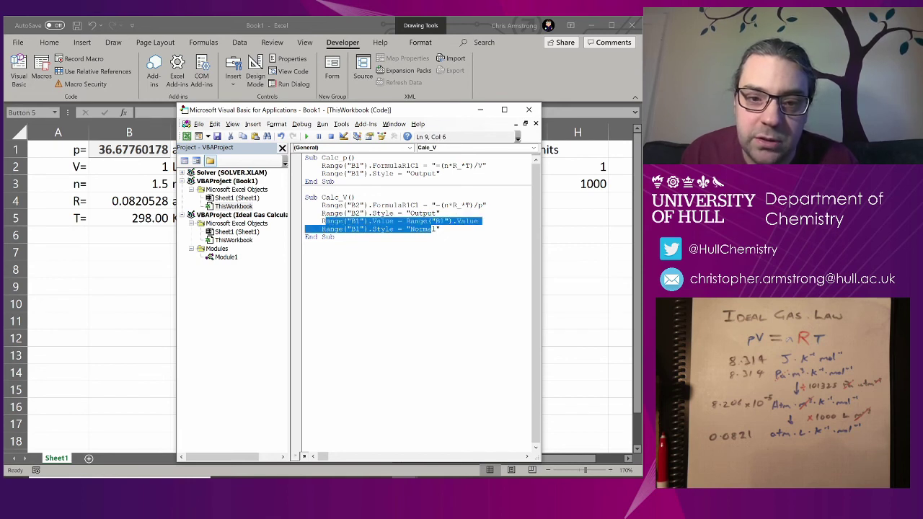
left_click(440, 174)
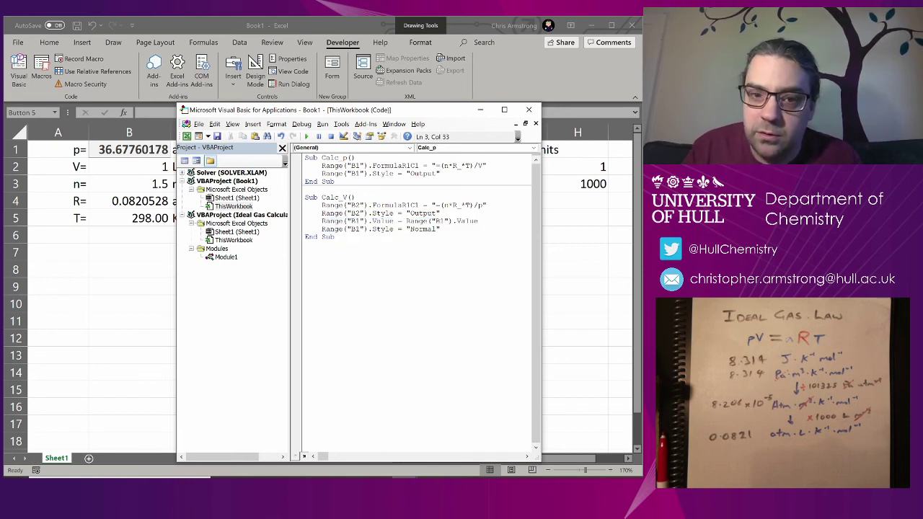
type("Range(\"B1\").Value = Range(\"B1\").Value     Range(\"B1\").Style = \"Norma")
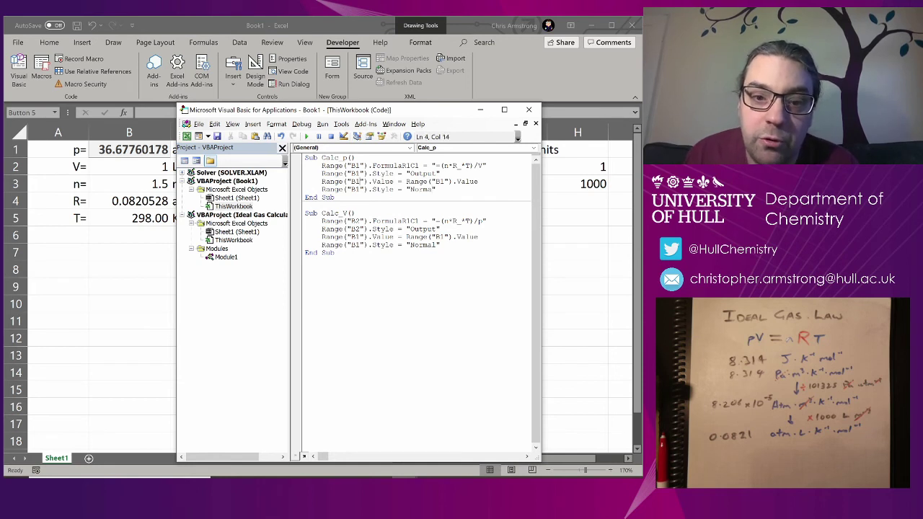
key("BackSpace")
type("2")
key("Down")
key("BackSpace")
type("2")
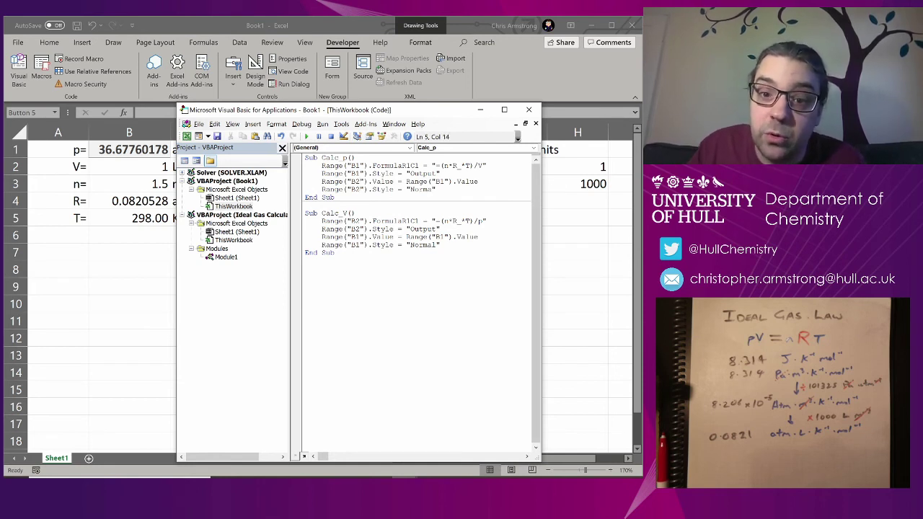
type("2")
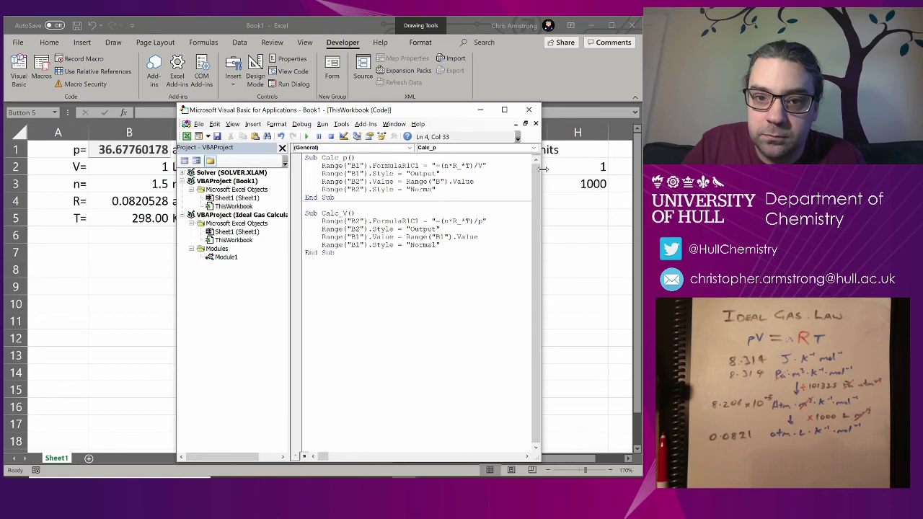
Assign the ThisWorkbook.Calc_V macro to the lower button
left_click(547, 222)
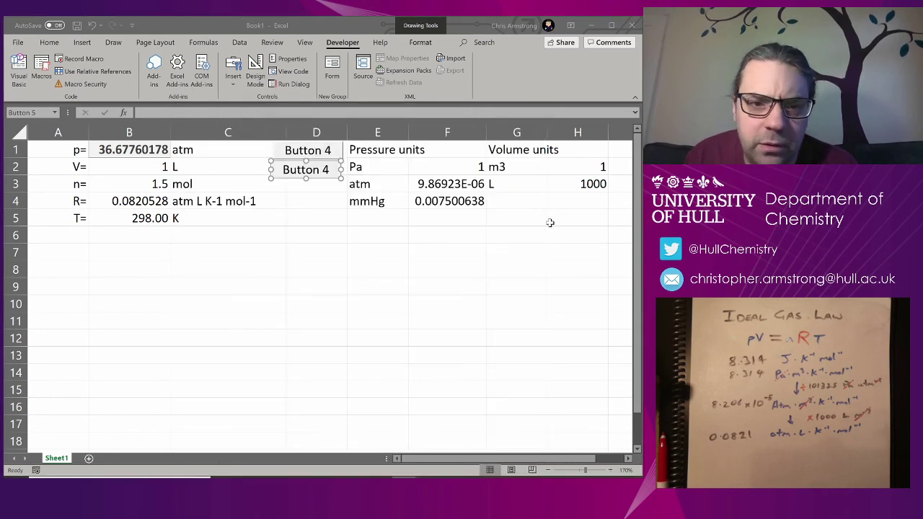
right_click(315, 175)
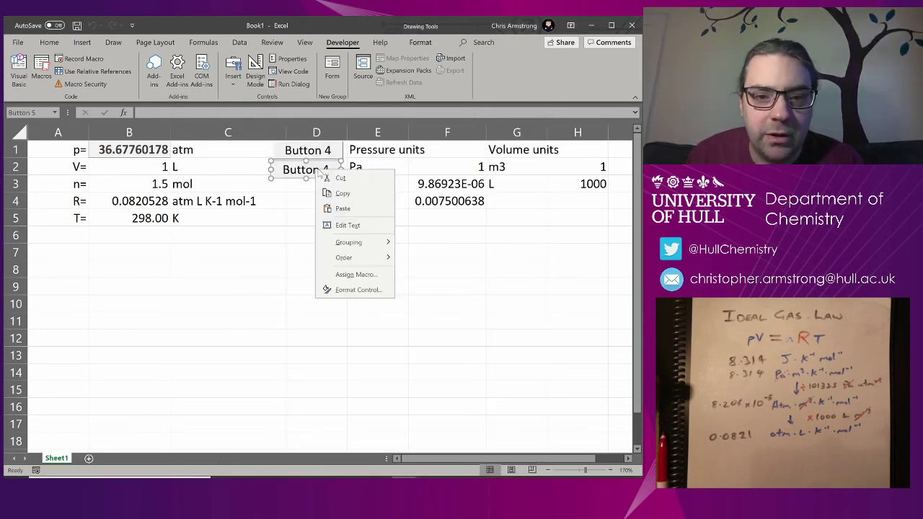
left_click(362, 275)
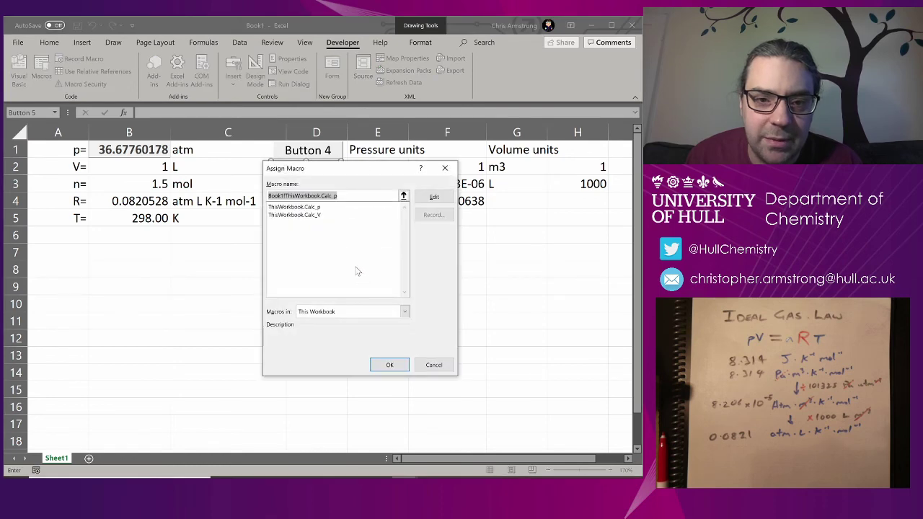
left_click(312, 215)
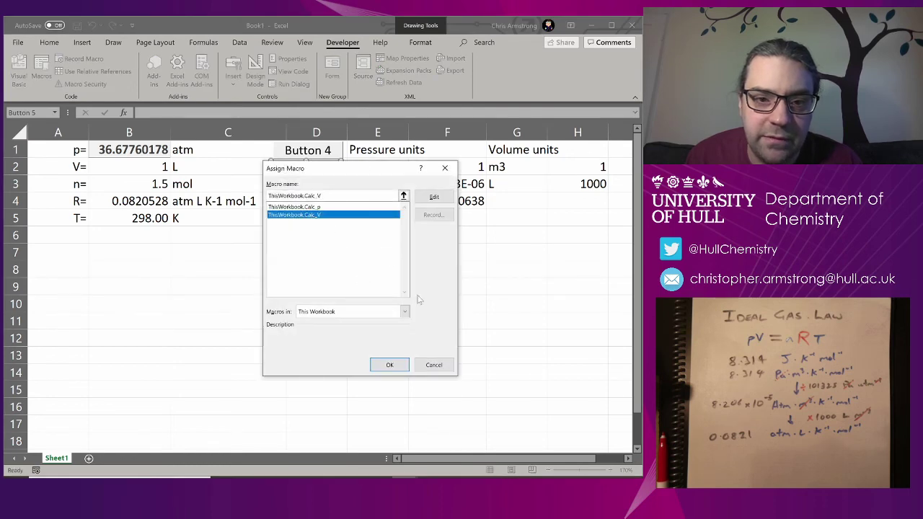
left_click(387, 365)
Test both buttons repeatedly, recalculating p and V and checking B2's formula
left_click_drag(299, 224, 317, 202)
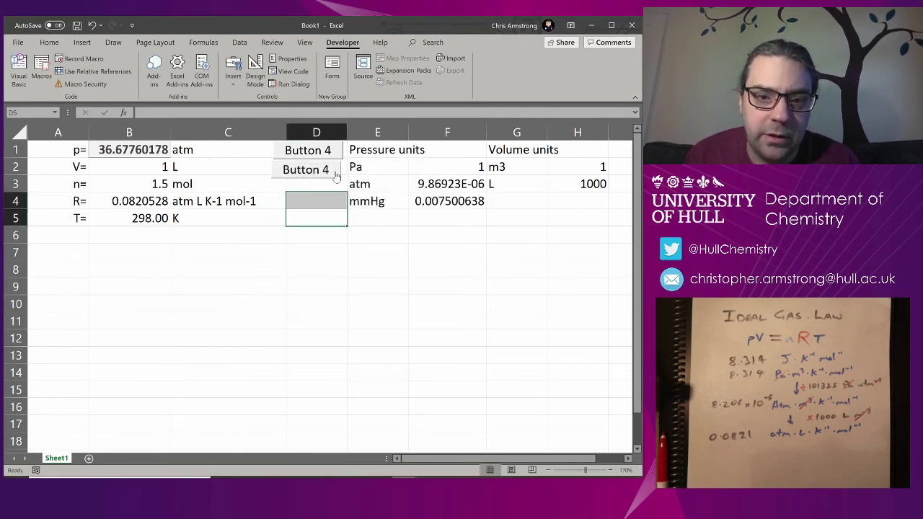
left_click(305, 169)
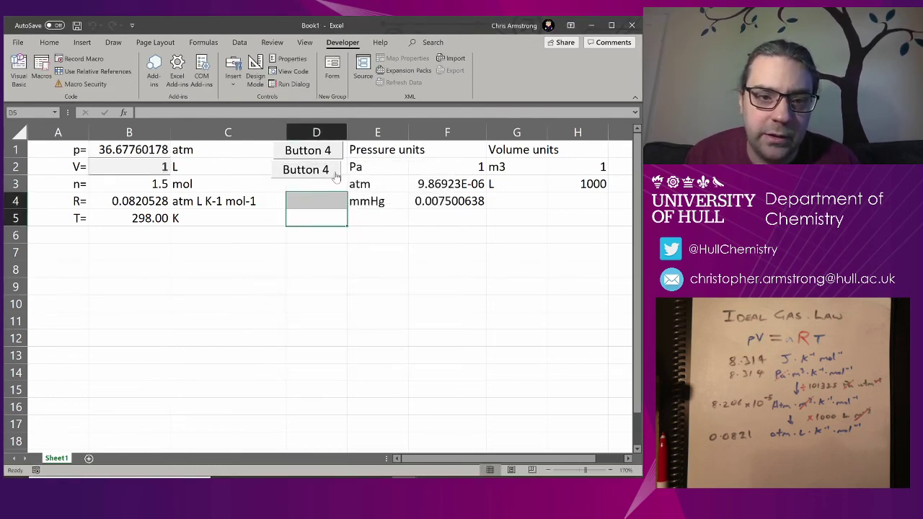
left_click(288, 155)
left_click(284, 168)
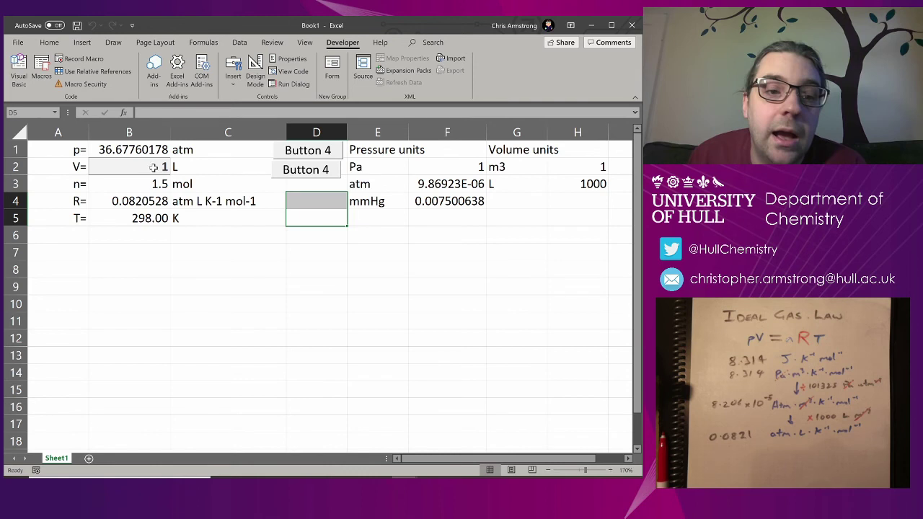
left_click(120, 166)
left_click(310, 155)
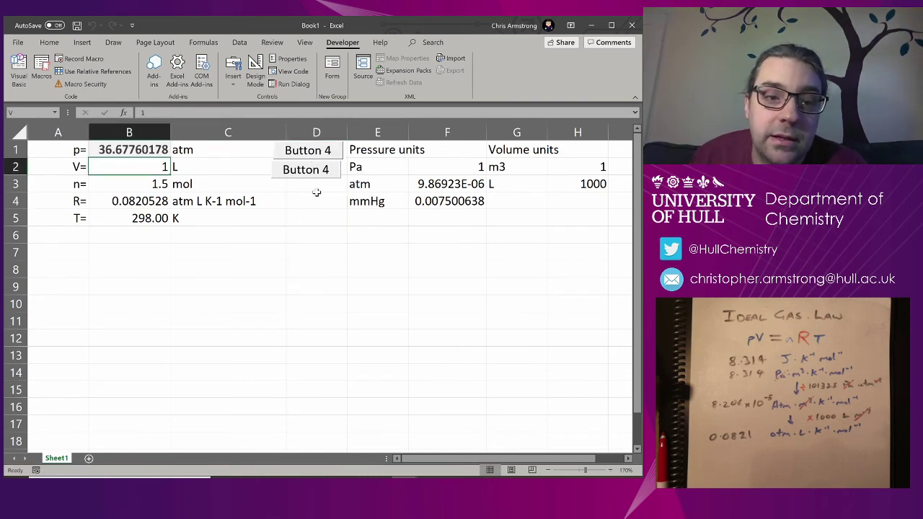
left_click(328, 171)
left_click(323, 153)
Caption the upper button "Calculate p", removing the old Button 4 text
right_click(320, 153)
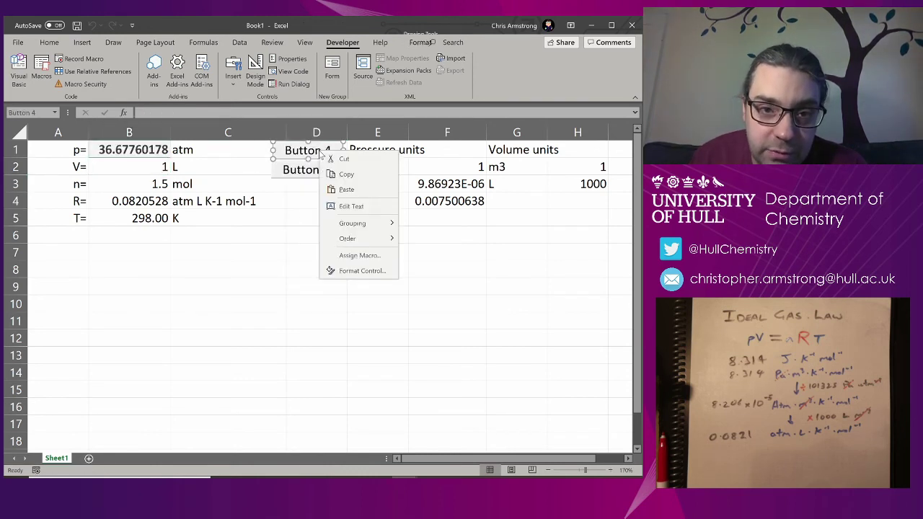
left_click(364, 206)
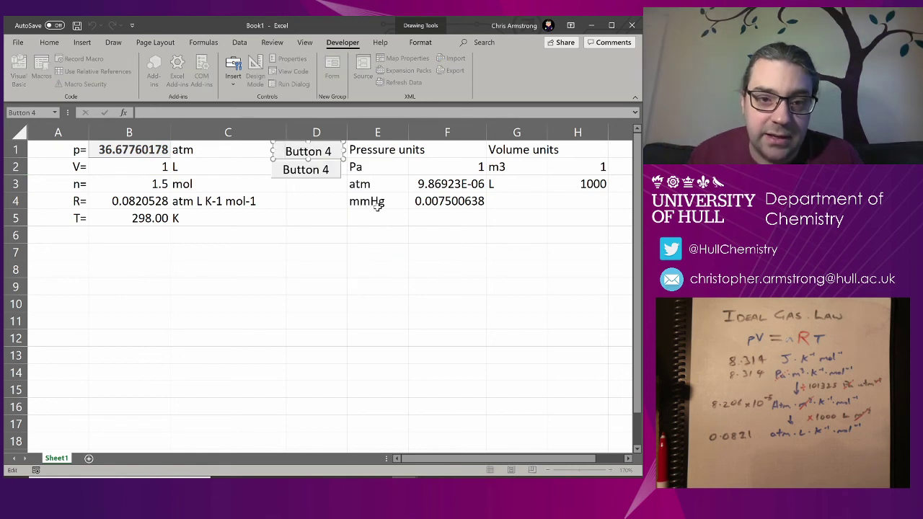
type("CalculateBut")
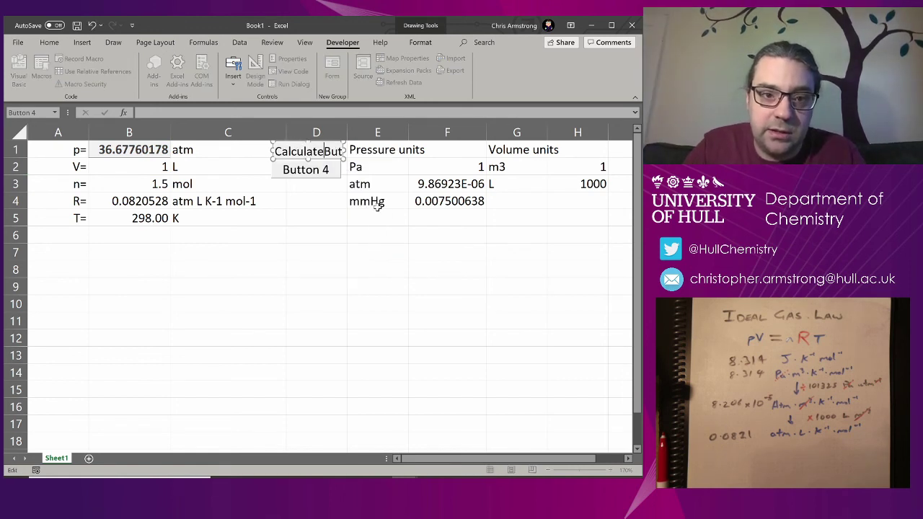
key("Delete")
key("Delete")
key("Delete")
key("Delete")
key("Delete")
key("Delete")
key("Delete")
key("Delete")
key("ctrl+z")
type("pButton 4")
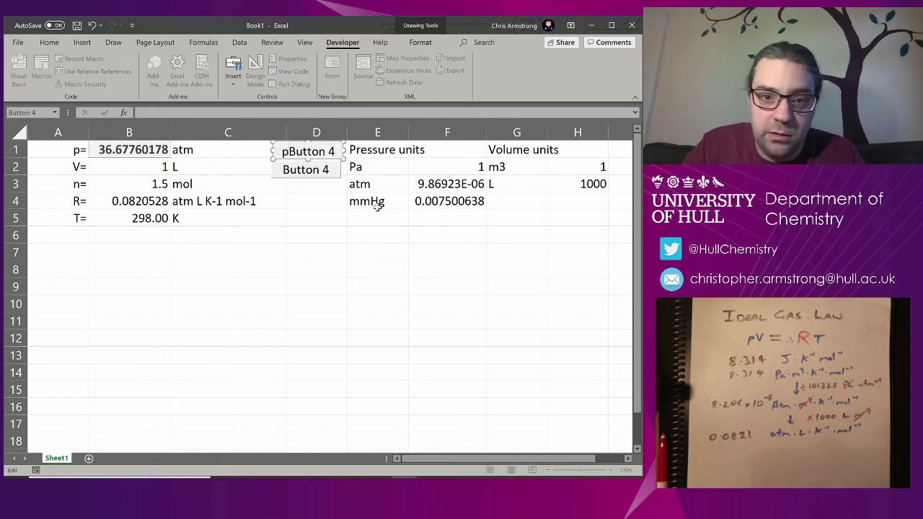
key("Delete")
key("Delete")
key("Delete")
key("Delete")
key("Delete")
key("Delete")
key("Delete")
key("Delete")
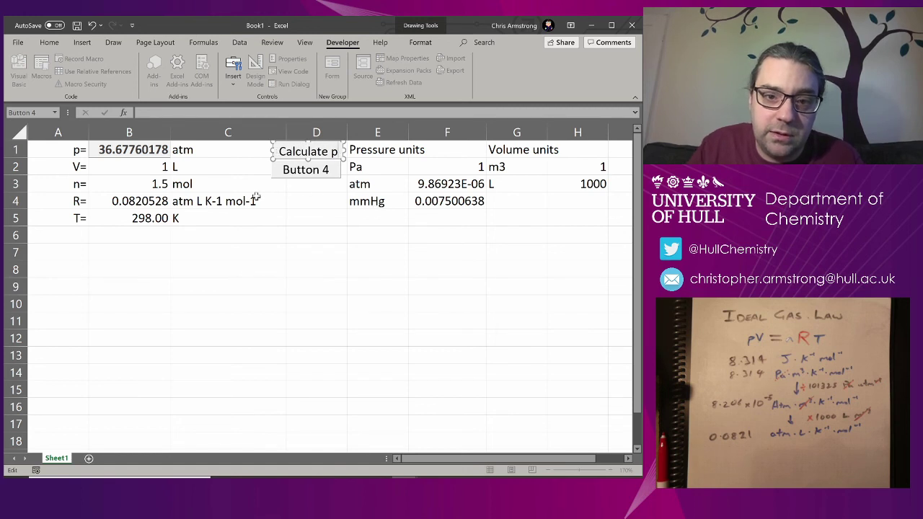
Caption the lower button "Calculate V", removing the old Button 4 text
right_click(292, 170)
left_click(346, 216)
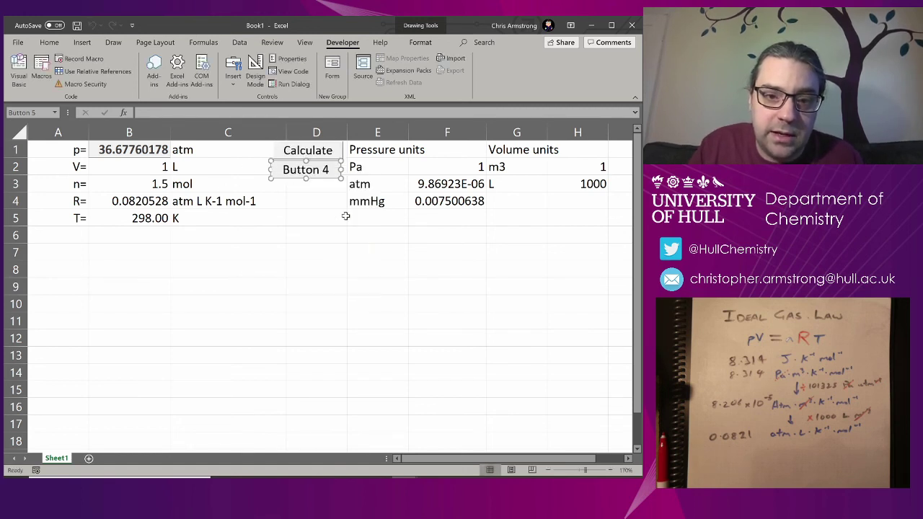
type("Calculate V")
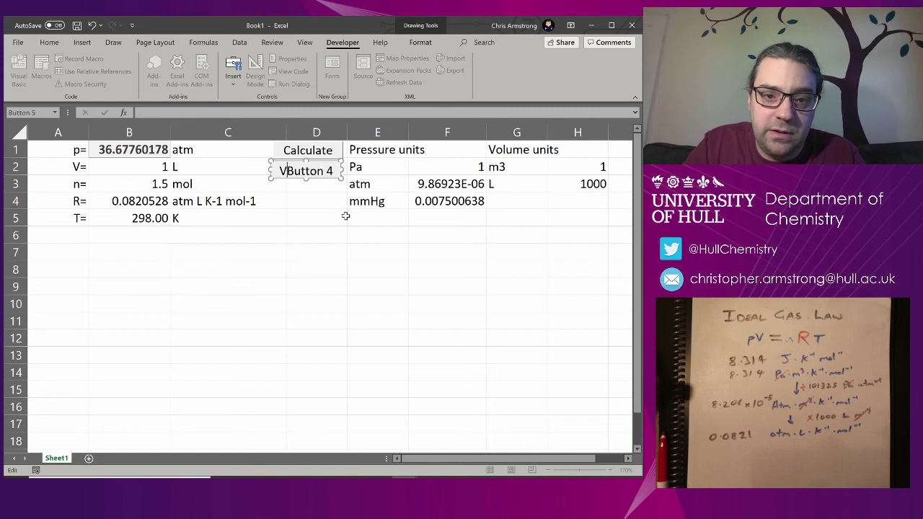
key("Delete")
key("Delete")
key("Delete")
key("Delete")
key("Delete")
key("Delete")
key("Delete")
key("Delete")
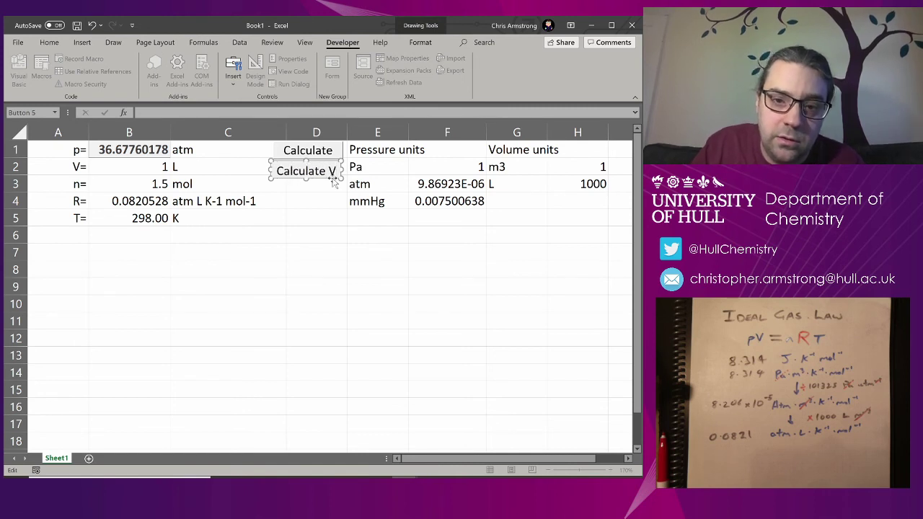
left_click(356, 171)
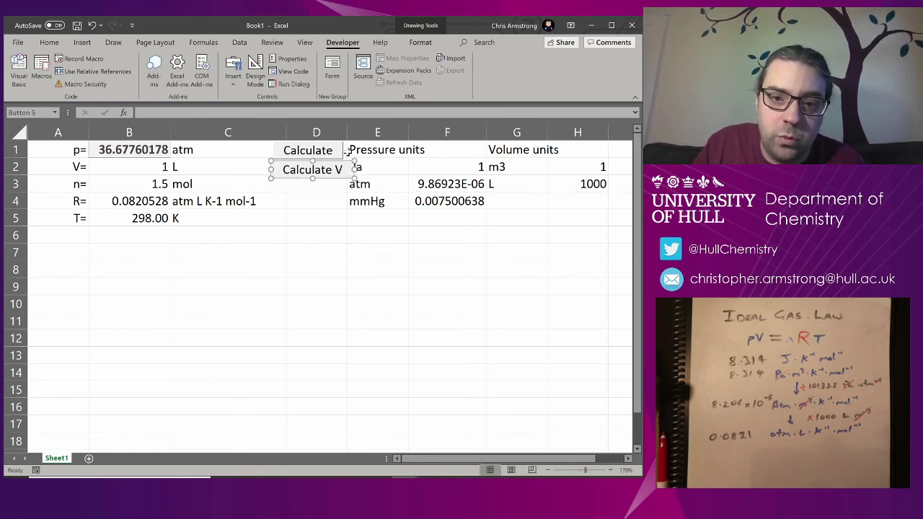
Nudge the Calculate p button slightly left so its caption fits
right_click(340, 150)
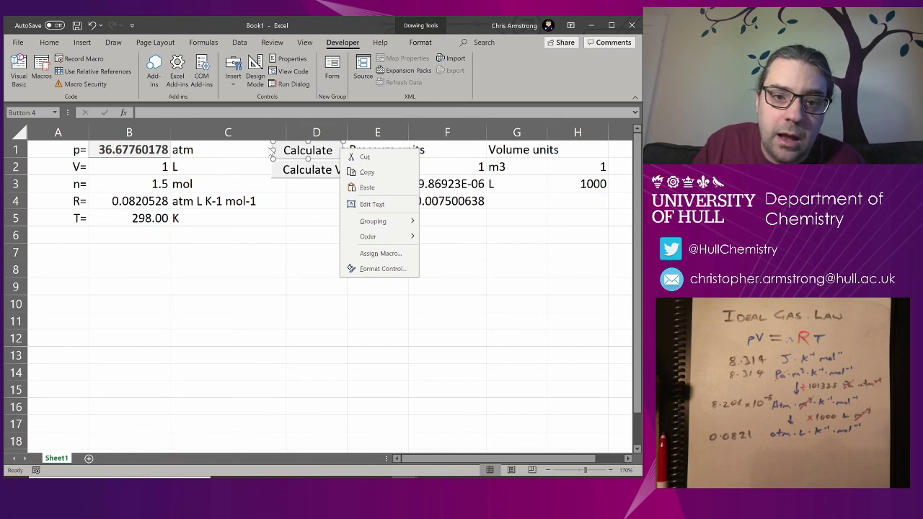
left_click(272, 151)
left_click_drag(274, 149, 264, 150)
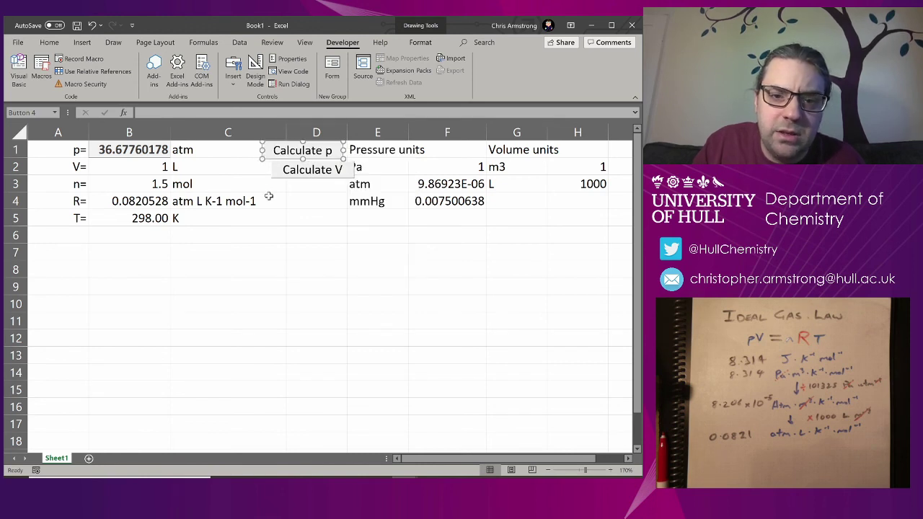
left_click(268, 198)
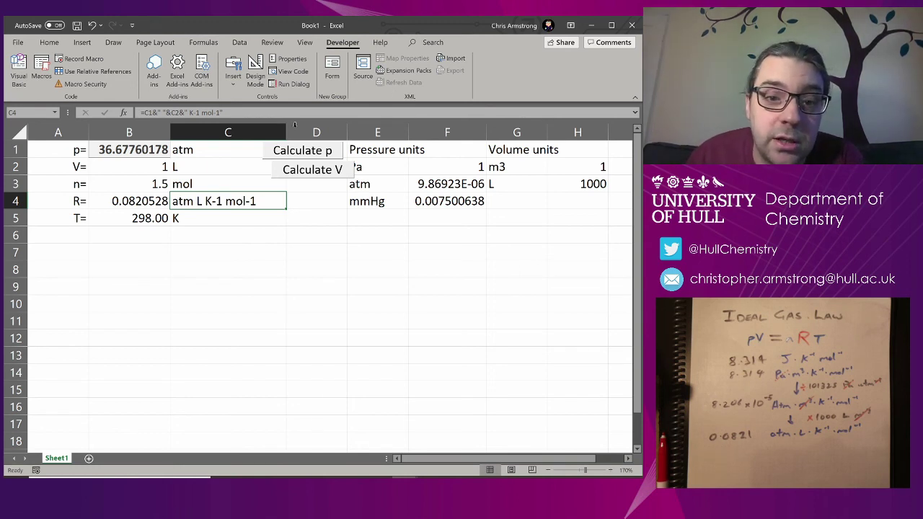
left_click(287, 165)
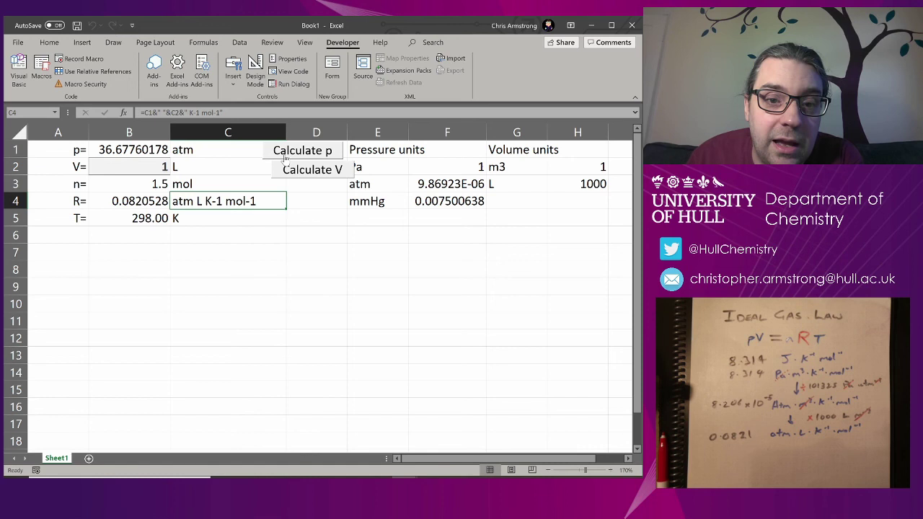
left_click(285, 158)
left_click_drag(377, 133, 421, 124)
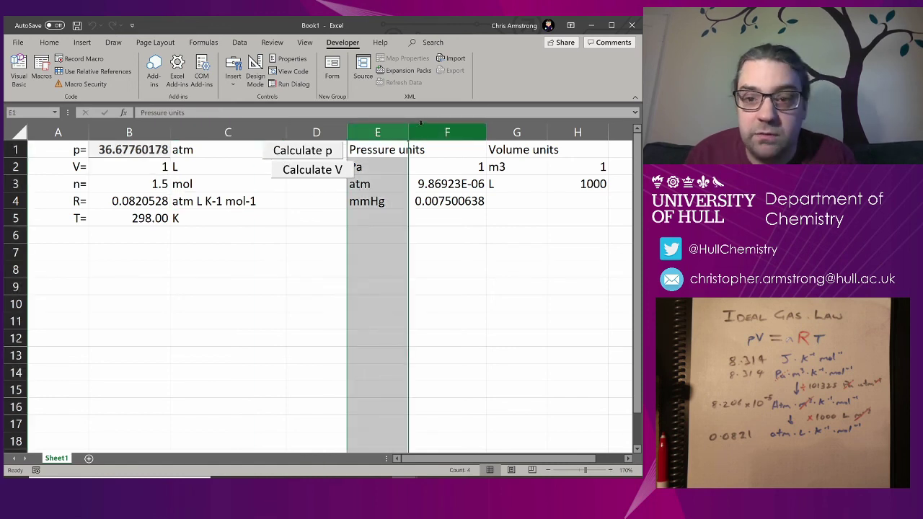
left_click(577, 150, "shift")
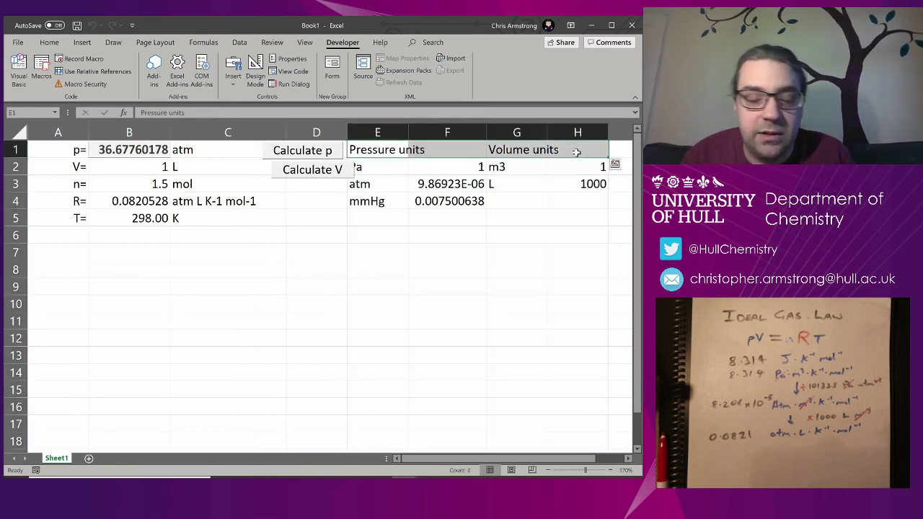
left_click(556, 212)
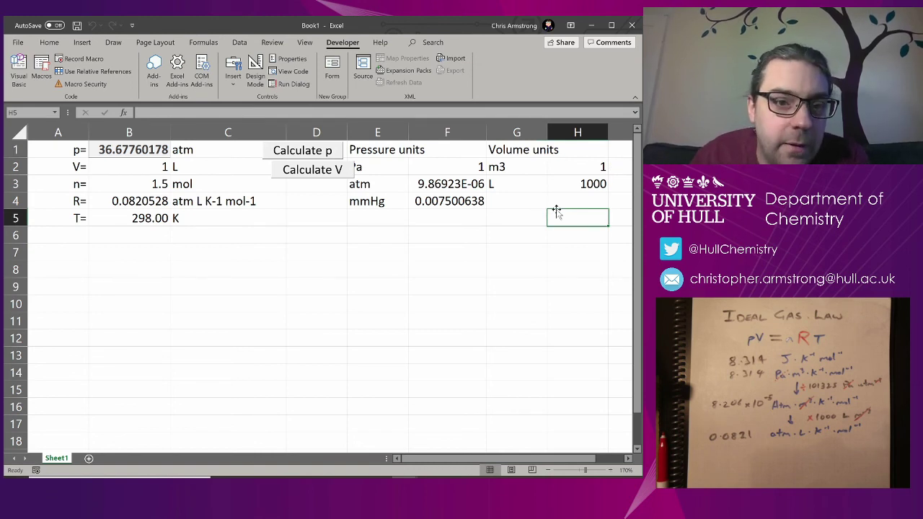
left_click(167, 170)
key("Left")
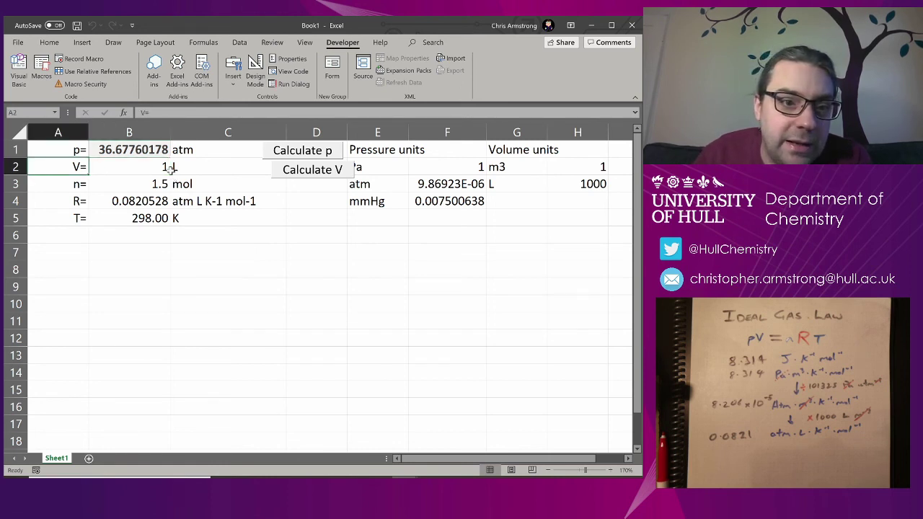
key("Up")
key("shift+Right")
key("shift+Right")
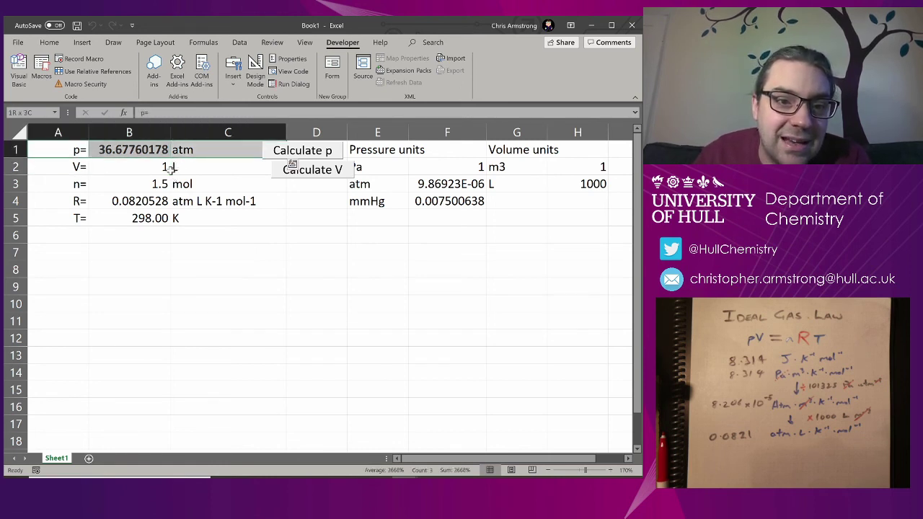
key("shift+Down")
key("shift+Down")
key("shift+Down")
key("shift+Down")
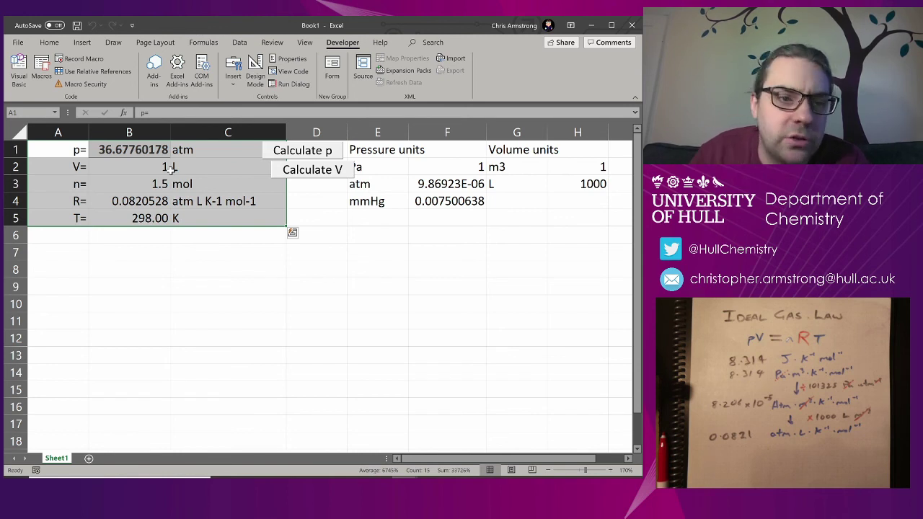
key("ctrl+Home")
key("shift+Down")
key("shift+Down")
key("shift+Down")
key("shift+Down")
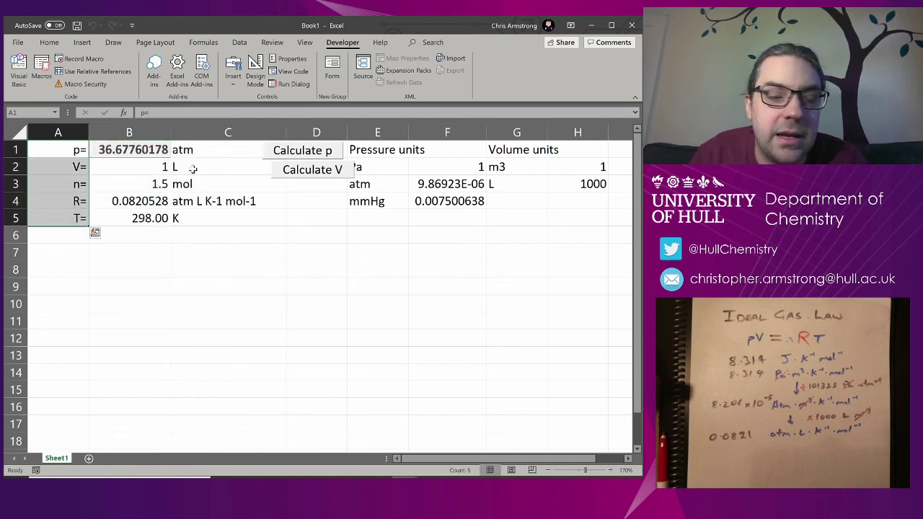
key("Right")
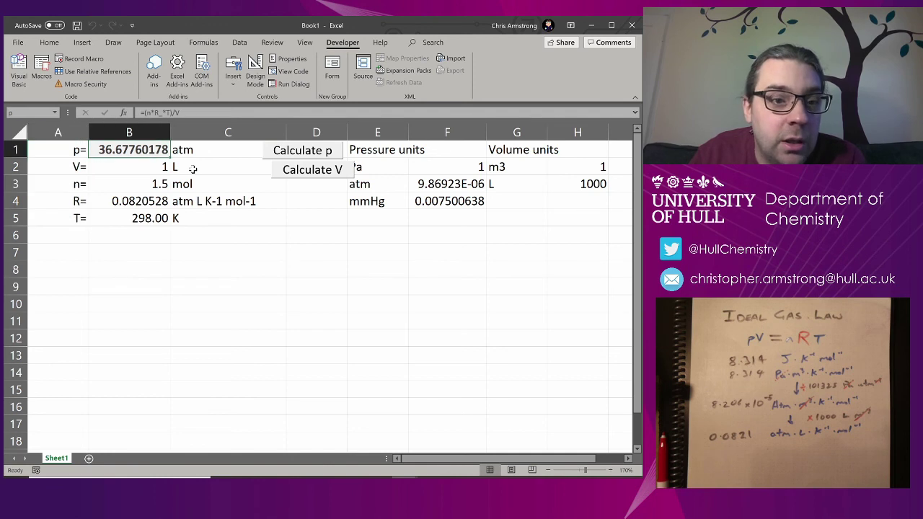
key("shift+Down")
key("shift+Down")
key("shift+Down")
key("shift+Down")
key("Right")
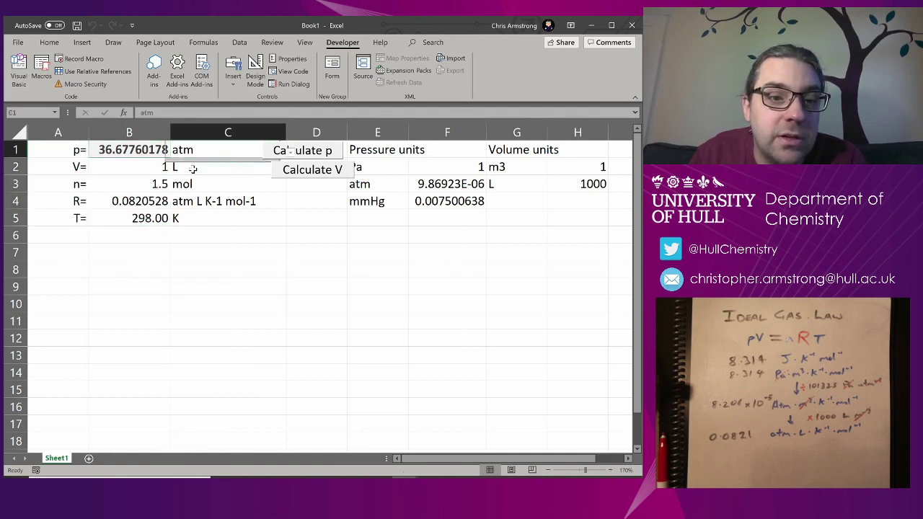
key("Left")
key("Down")
key("Down")
key("Down")
key("Down")
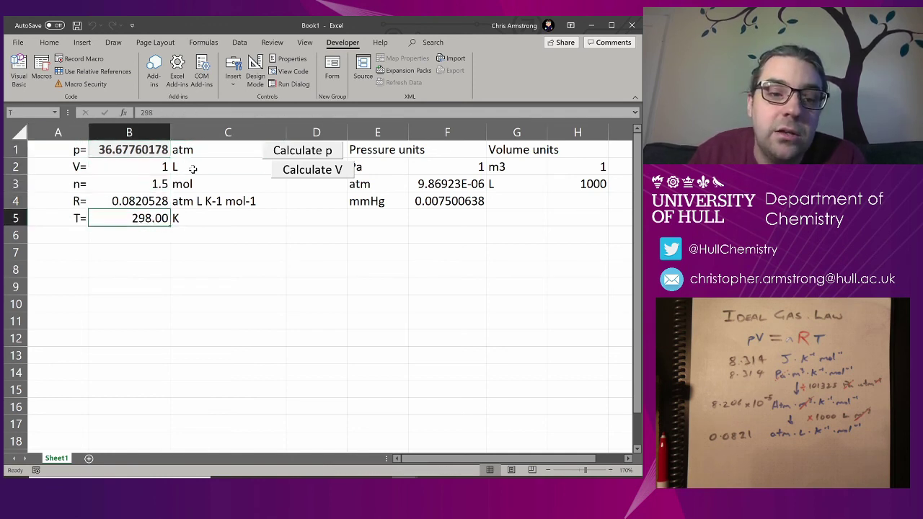
key("Down")
Enter the trial value 1.12 in B6 with unit atm in C6
type("1.")
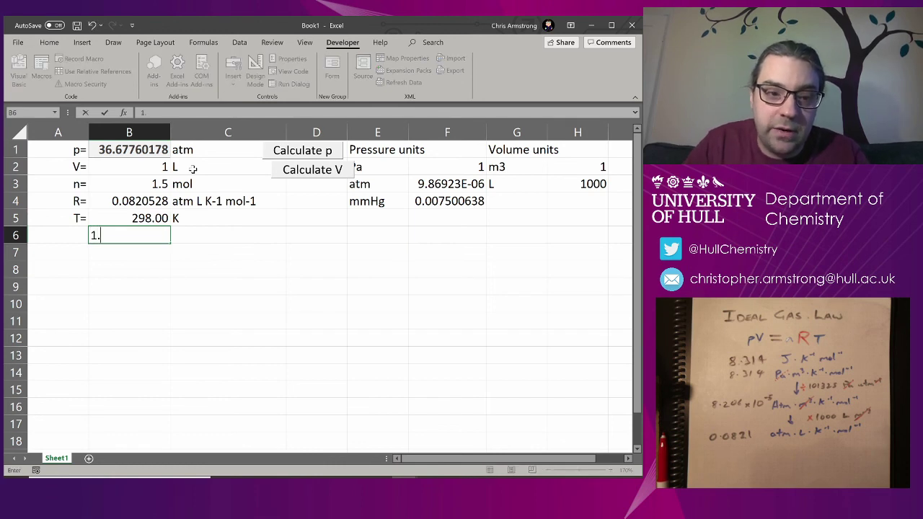
type("12 atm")
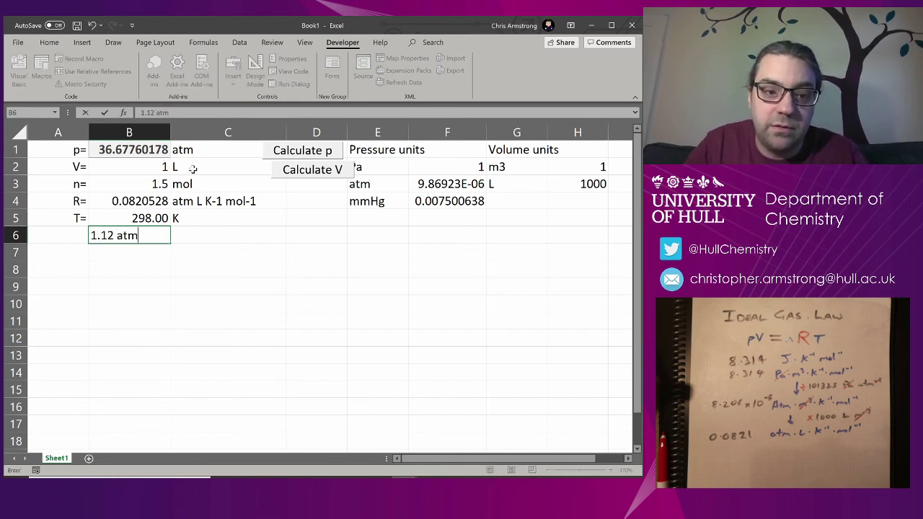
key("Return")
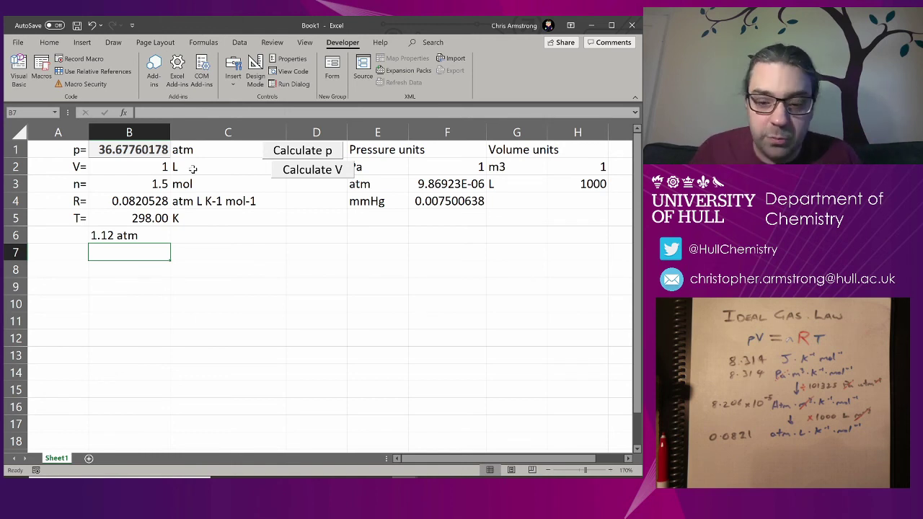
key("Up")
type("1.12")
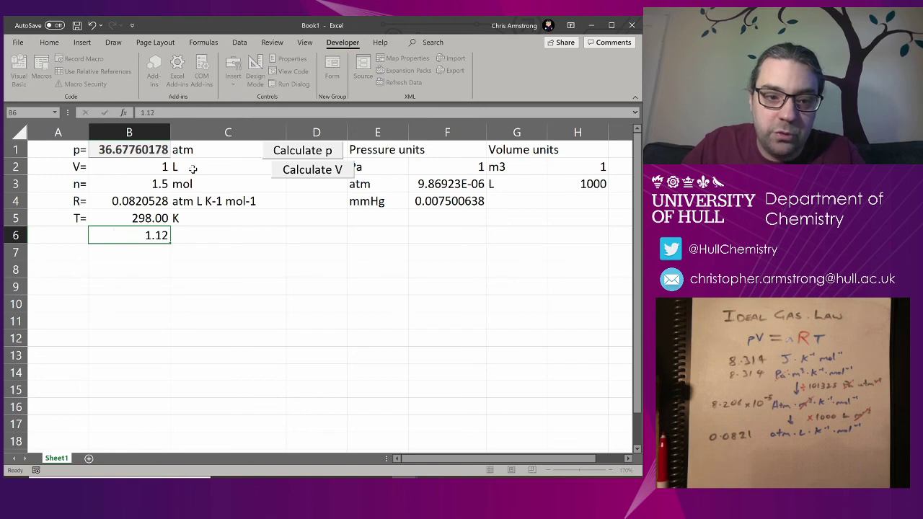
key("Right")
type("atm")
key("Delete")
key("Return")
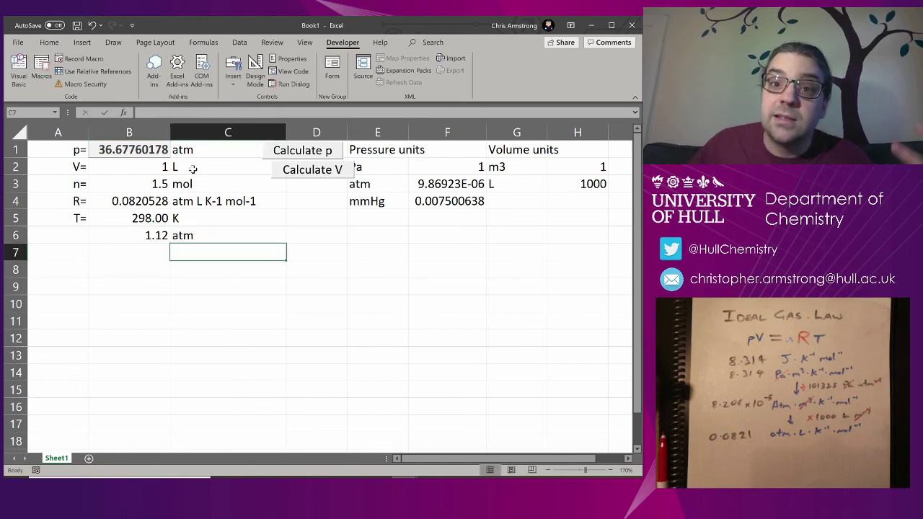
Clear both the atm and 1.12 entries from row 6
key("Up")
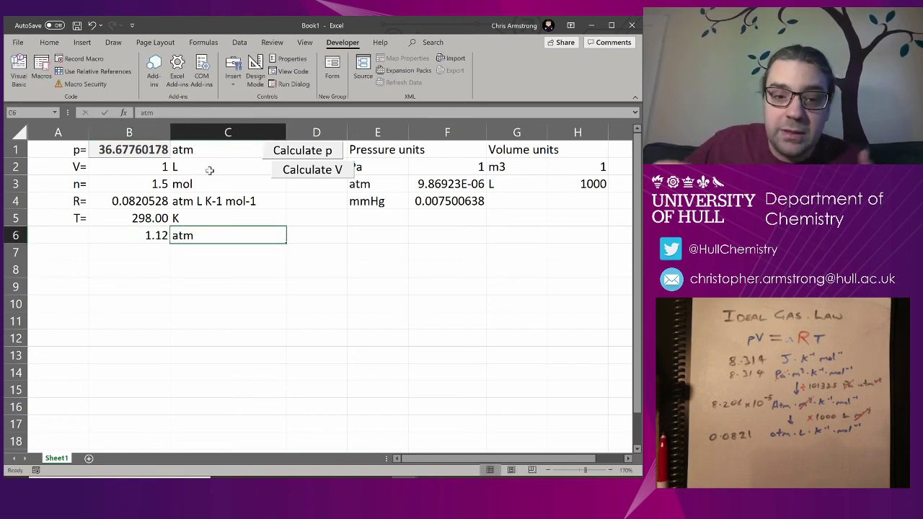
key("Delete")
key("Left")
key("Delete")
key("Right")
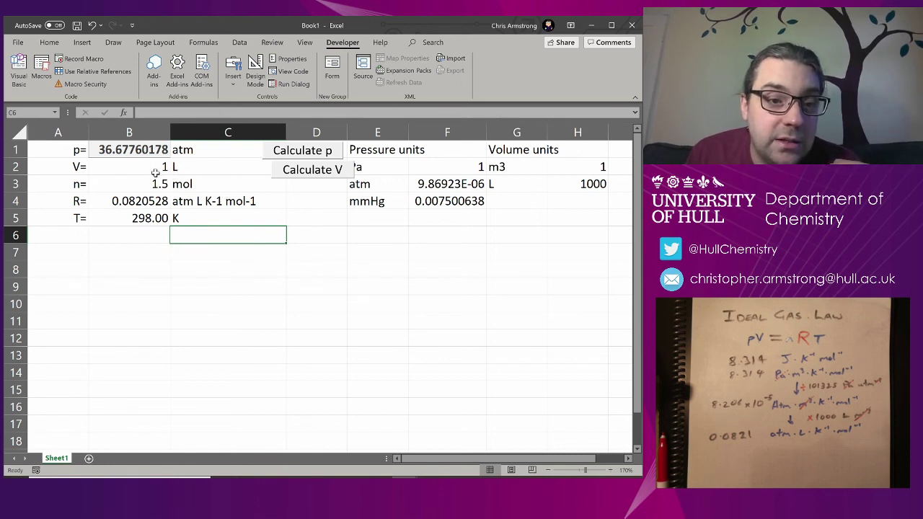
left_click_drag(157, 168, 173, 218)
Label row 6 with V= in A6 and mL in C6
left_click(181, 230)
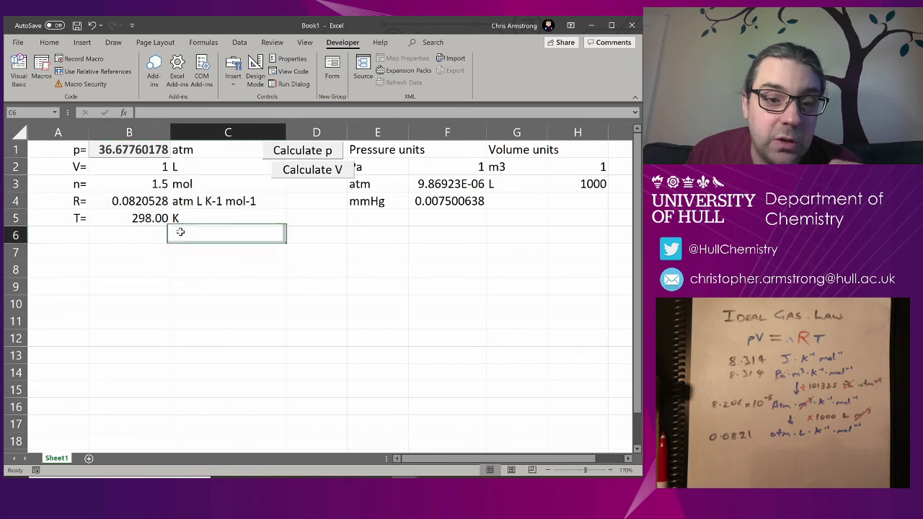
key("Left")
key("Left")
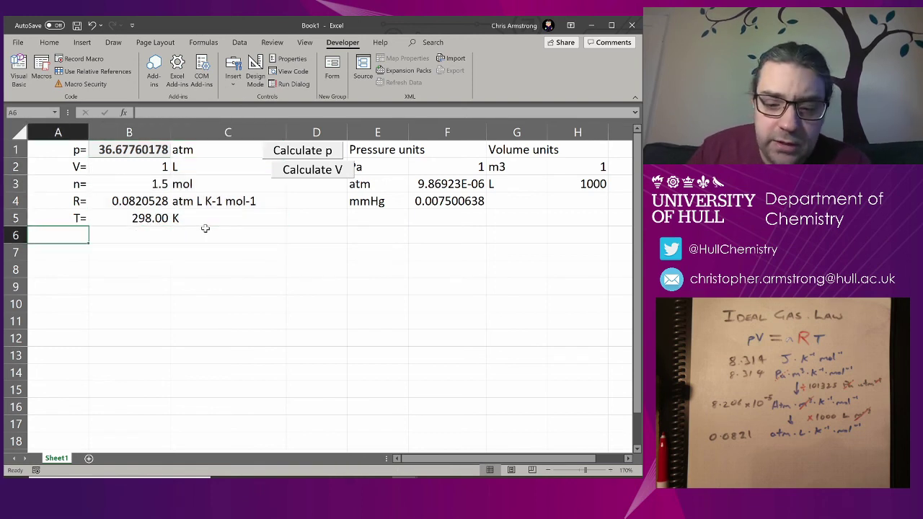
type("V=")
key("Right")
key("Right")
key("F2")
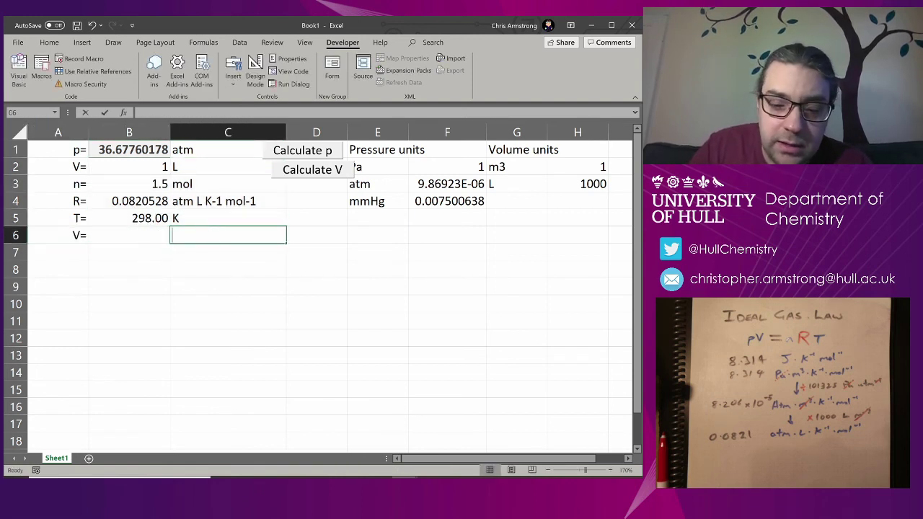
type("mL")
key("Return")
Enter the formula =V*1000 in B6 to give the volume in mL
key("Up")
key("Left")
type("=")
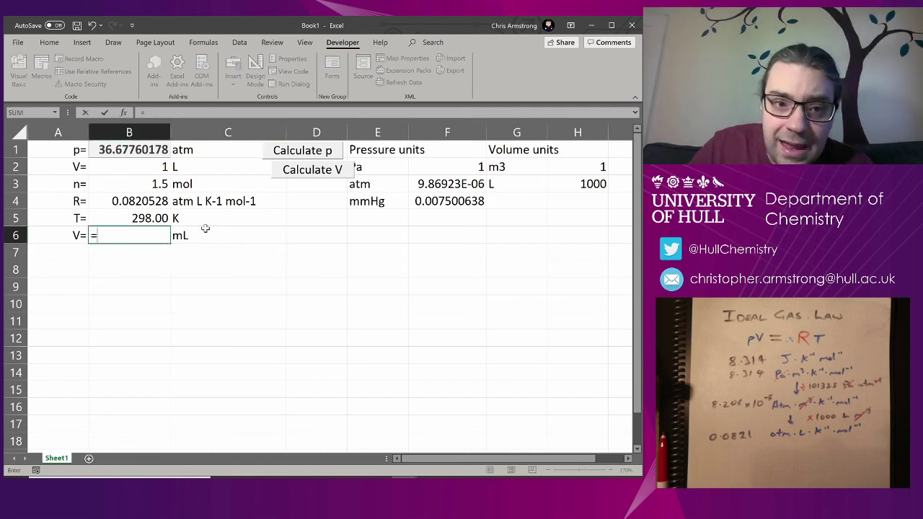
key("Up")
key("Up")
key("Up")
key("Up")
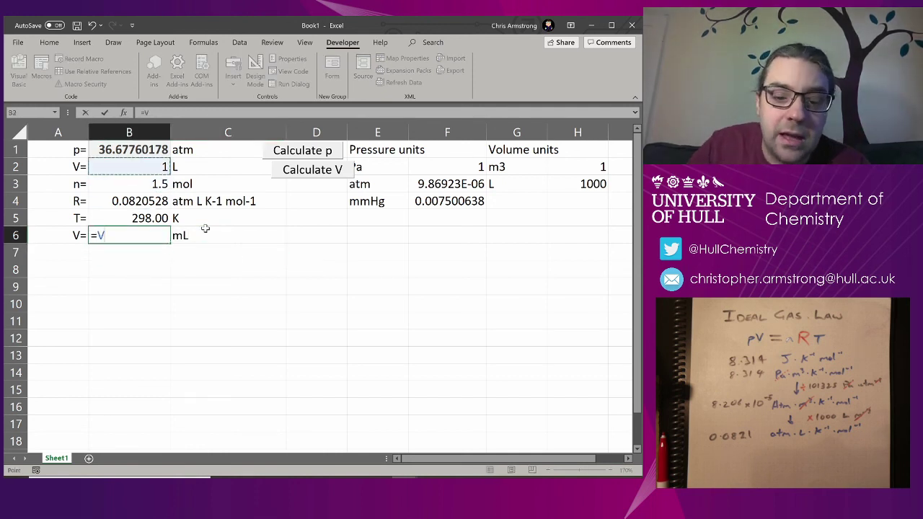
type("*1000")
key("Return")
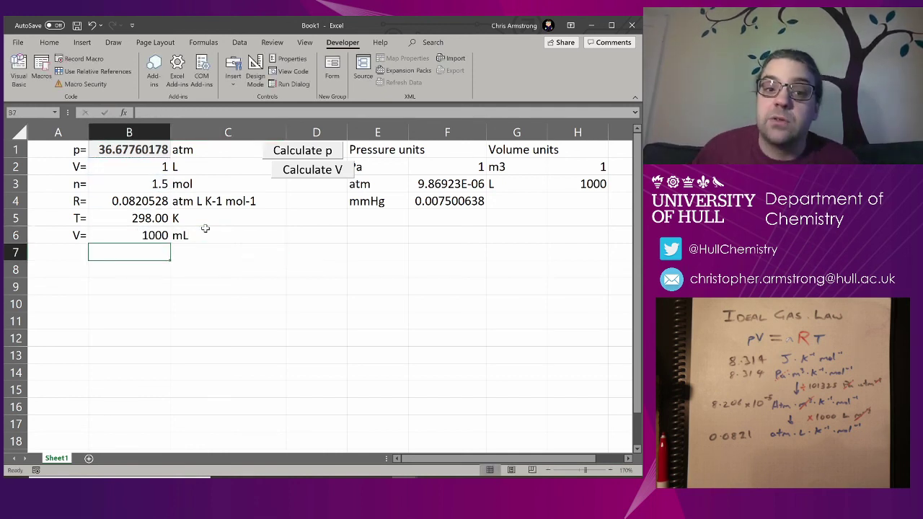
Change the volume in B2 to 2.2 L
key("Up")
key("Up")
key("Up")
key("Up")
key("Up")
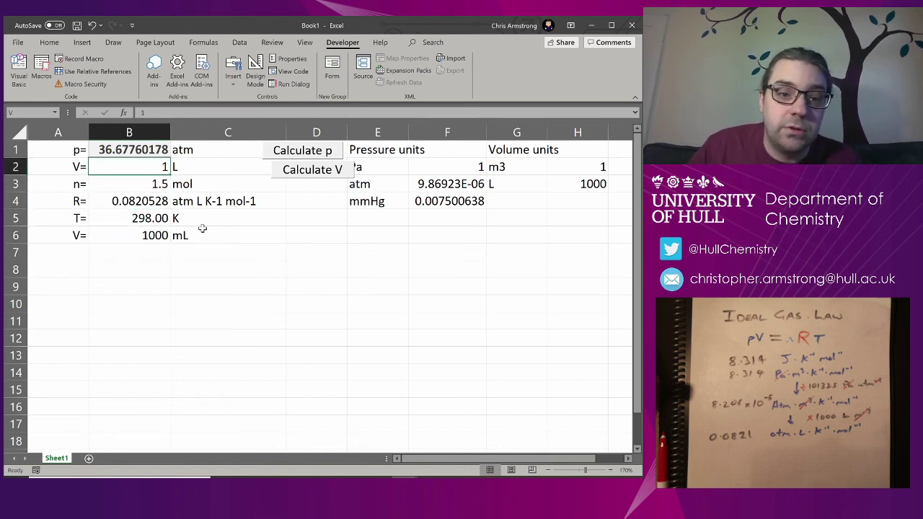
type("2.2")
key("Return")
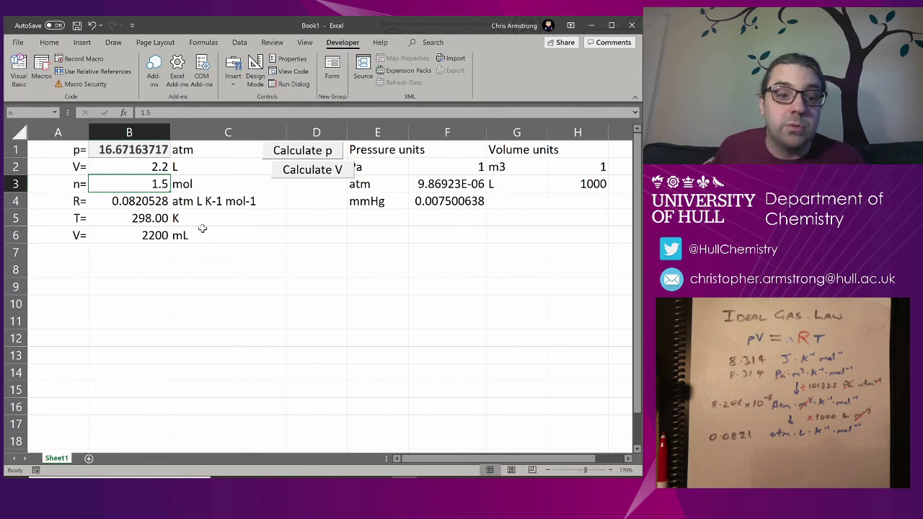
Add row 7 with label 'T=' in A7, unit 'C' in C7, and formula =T-273 in B7
left_click(51, 249)
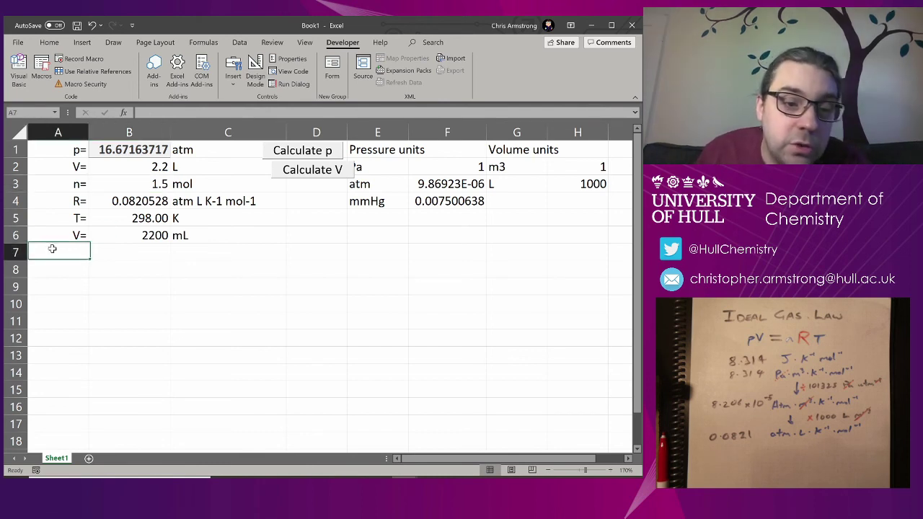
type("T=")
key("Right")
key("Right")
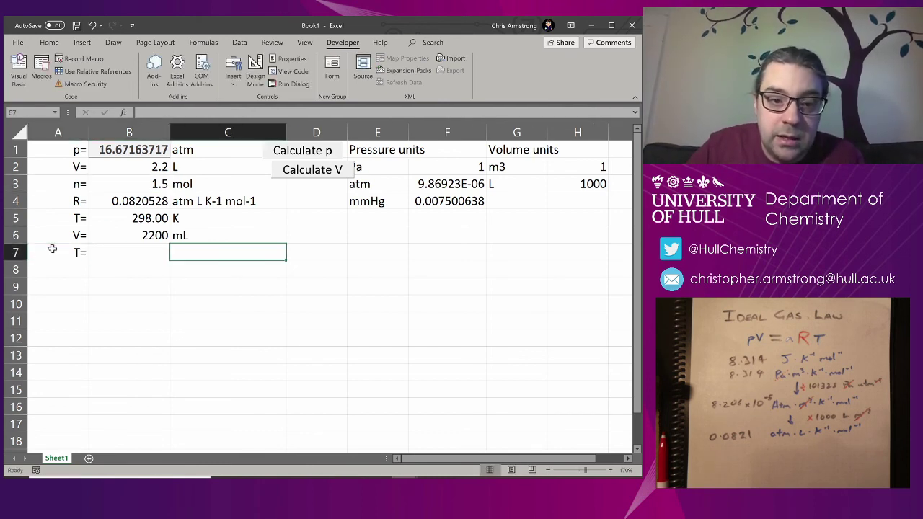
type("C")
key("Left")
type("=")
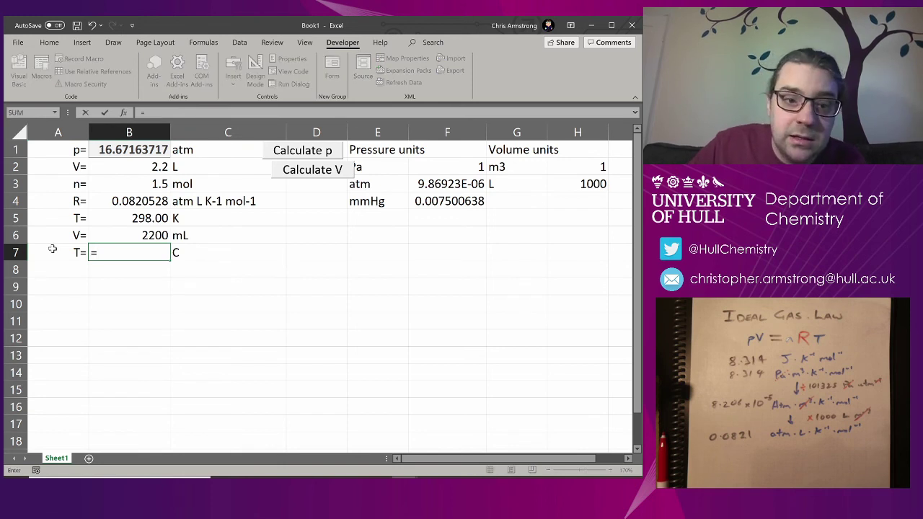
key("Up")
key("Up")
type("-")
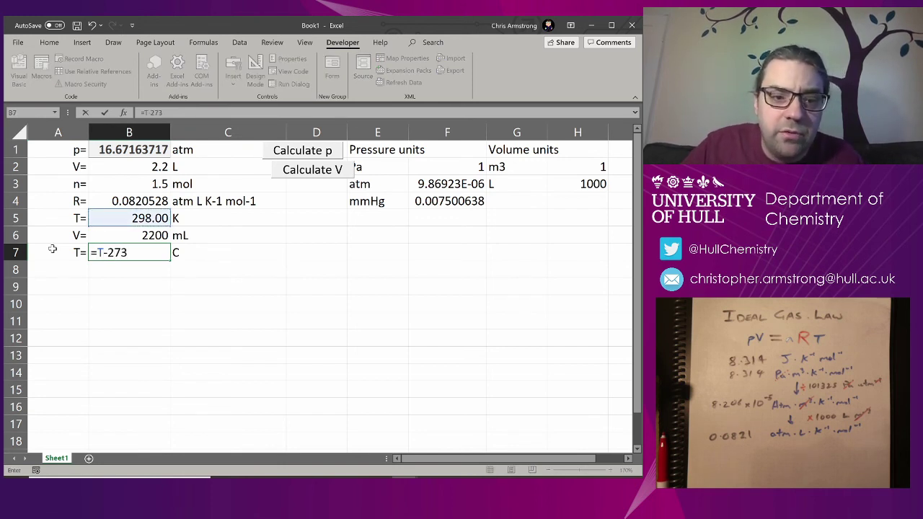
type("273")
key("Return")
Test the Celsius row by entering 215 K, then 315 K, as the temperature in B5
key("Right")
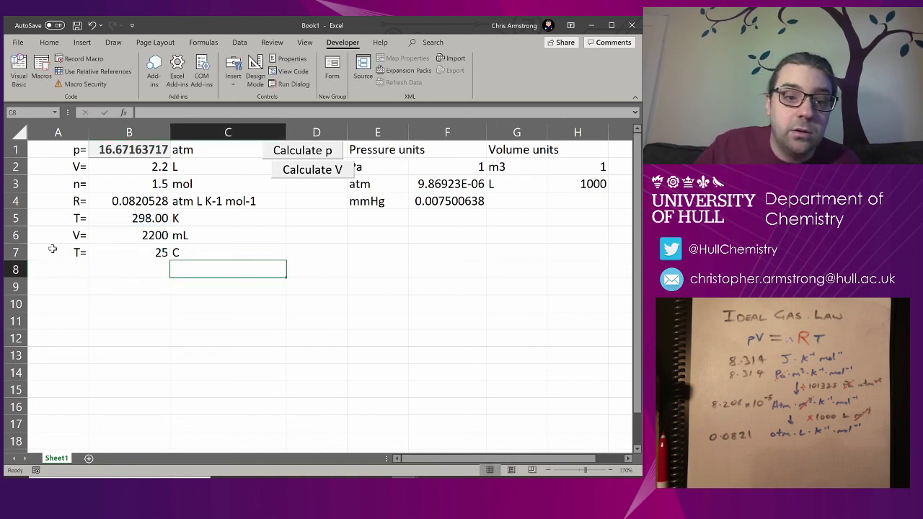
key("Up")
key("Up")
key("Left")
key("Up")
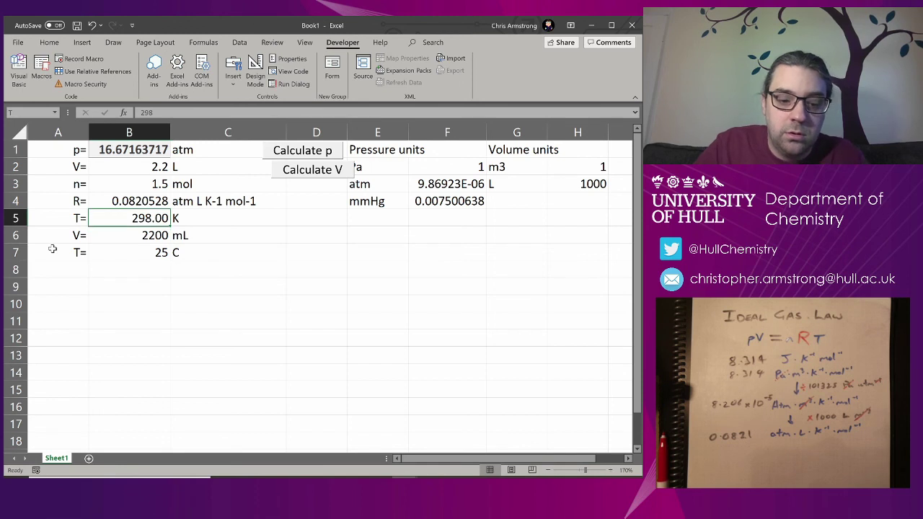
type("215")
key("Return")
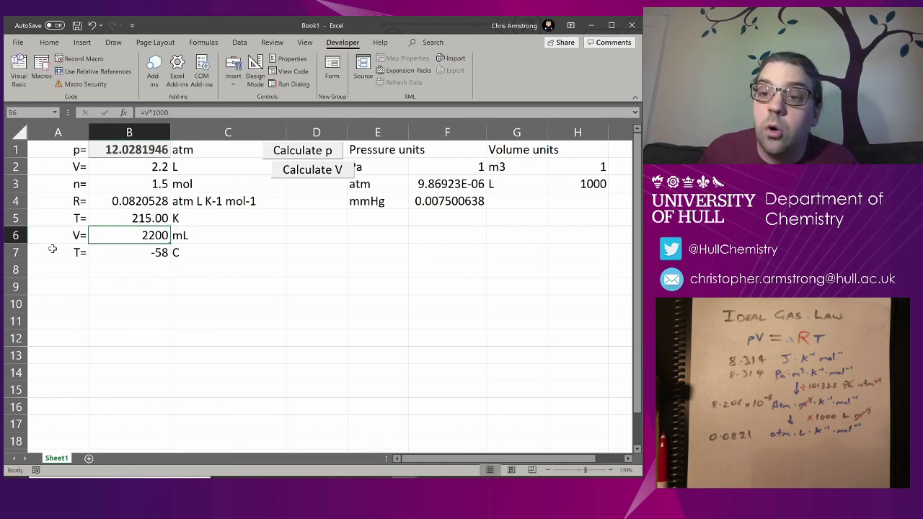
key("Up")
type("315")
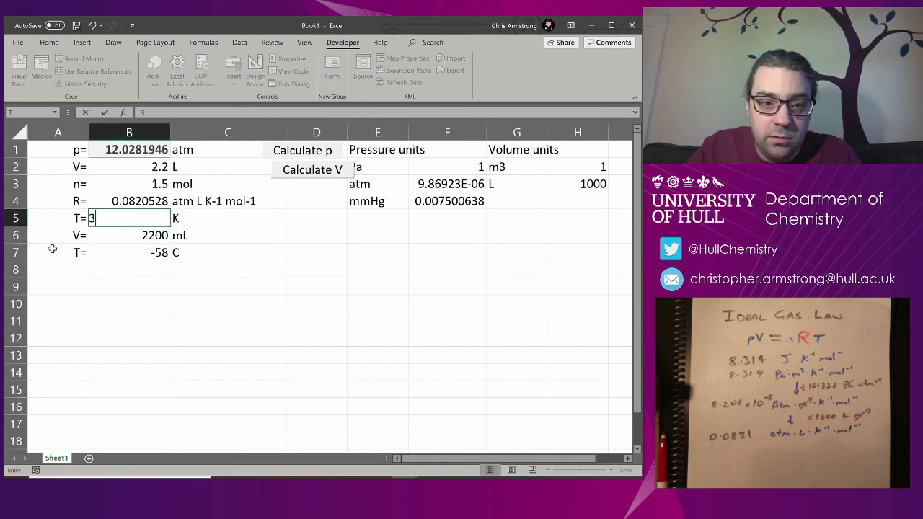
key("Return")
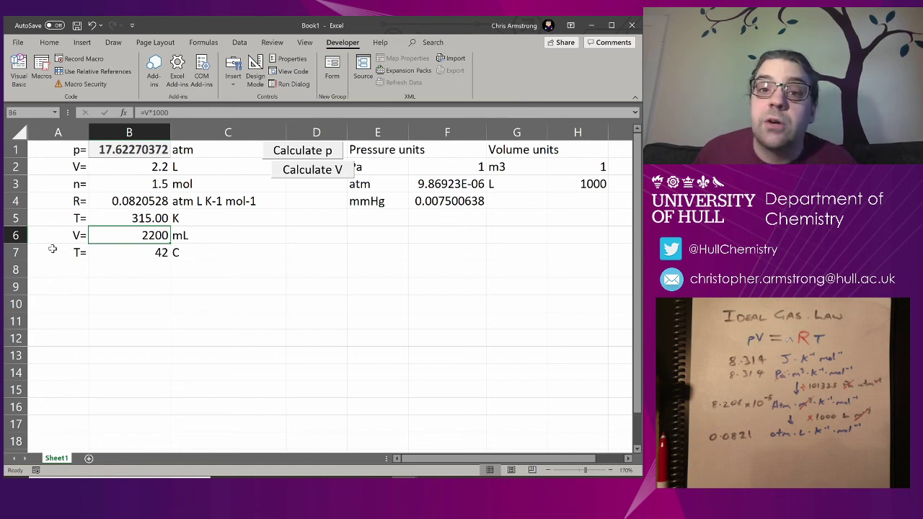
key("Up")
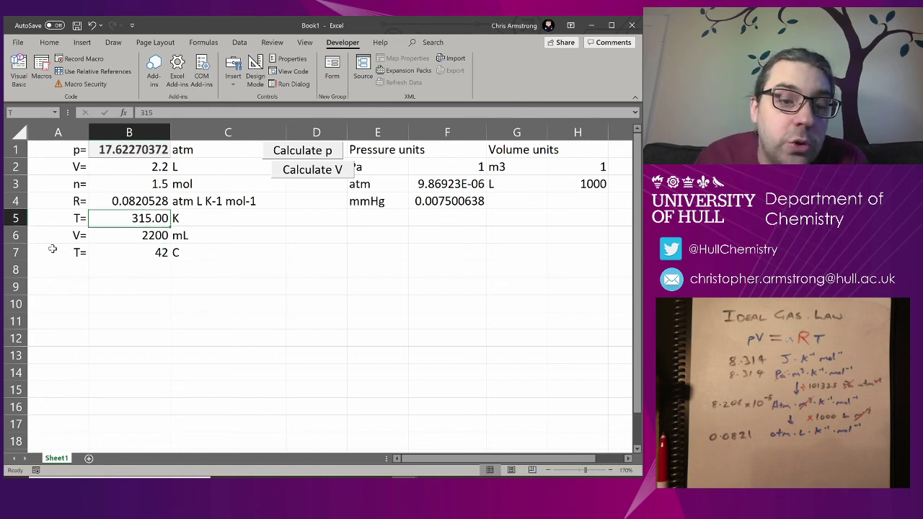